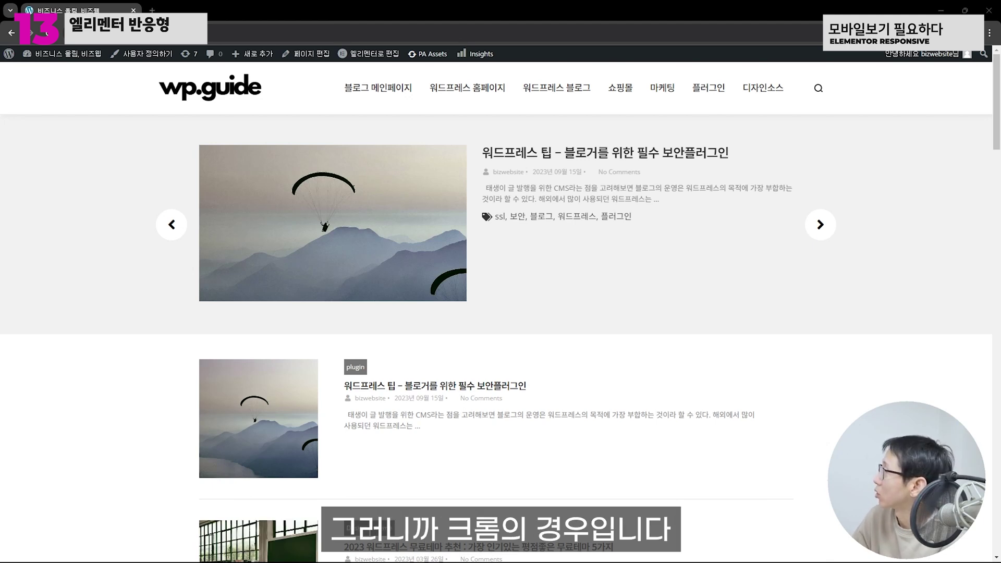
- Open the browser's developer tools for the home page and turn on device emulation to preview the mobile layout
{"action": "key", "text": "F12"}
{"action": "left_click_drag", "start_coordinate": [480, 42], "coordinate": [480, 91]}
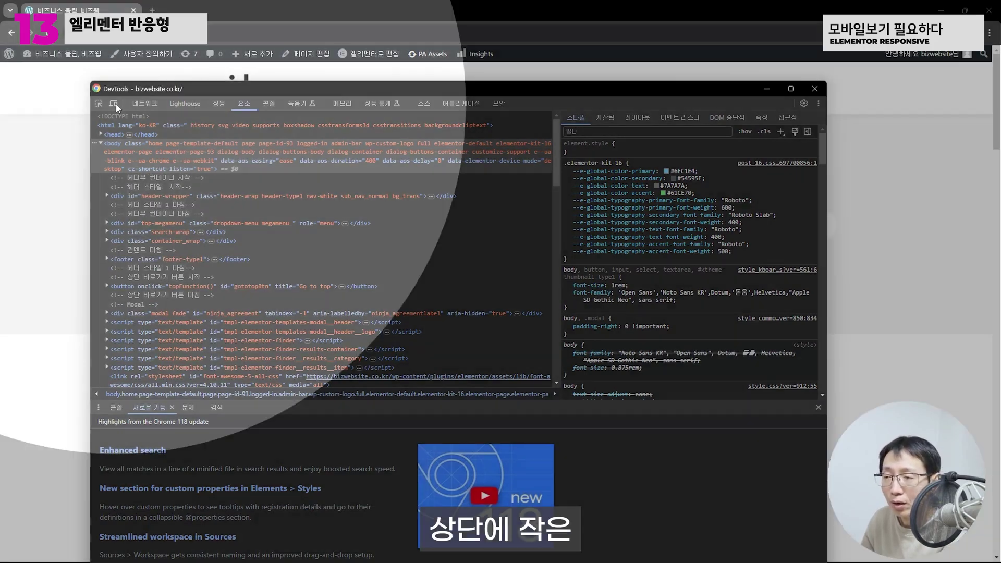
{"action": "left_click", "coordinate": [115, 104]}
{"action": "left_click_drag", "start_coordinate": [268, 91], "coordinate": [0, 123]}
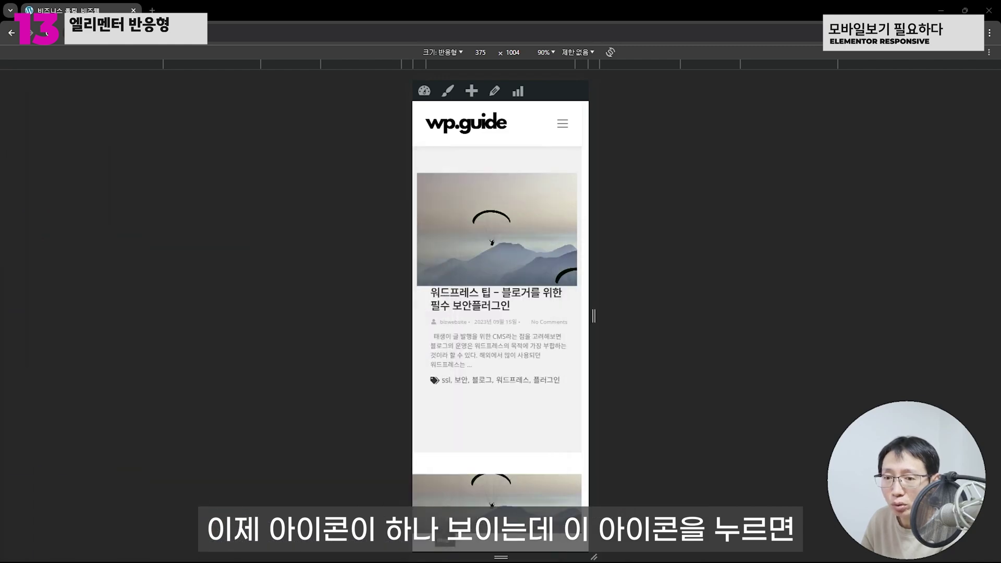
- Examine the spacing around the blog post images and text throughout the page's mobile layout
{"action": "scroll", "coordinate": [576, 281], "scroll_direction": "down", "scroll_amount": 1}
{"action": "scroll", "coordinate": [576, 281], "scroll_direction": "down", "scroll_amount": 2}
{"action": "scroll", "coordinate": [569, 276], "scroll_direction": "up", "scroll_amount": 2}
{"action": "scroll", "coordinate": [553, 286], "scroll_direction": "down", "scroll_amount": 1}
{"action": "scroll", "coordinate": [553, 286], "scroll_direction": "down", "scroll_amount": 6}
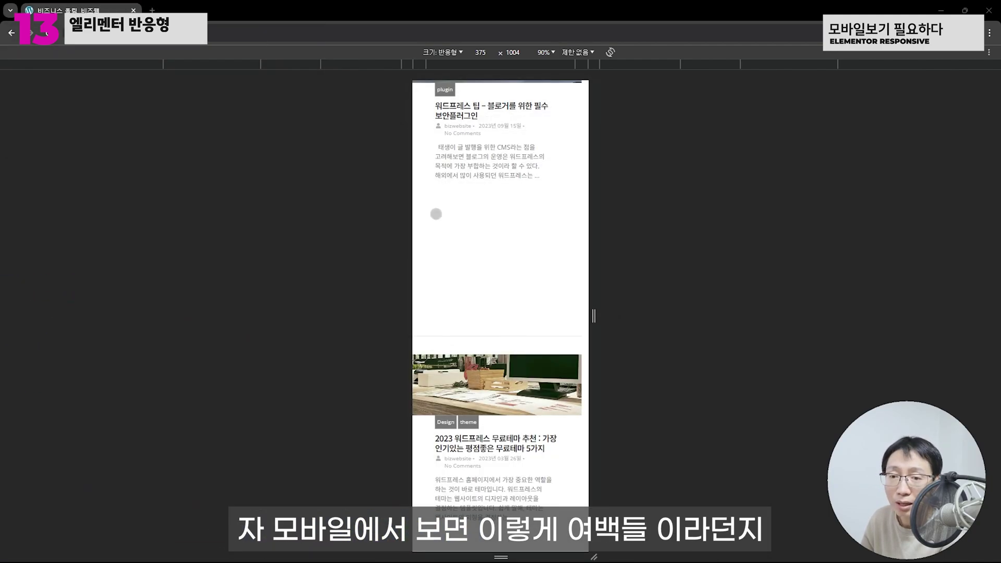
{"action": "scroll", "coordinate": [516, 217], "scroll_direction": "down", "scroll_amount": 1}
{"action": "scroll", "coordinate": [516, 217], "scroll_direction": "down", "scroll_amount": 3}
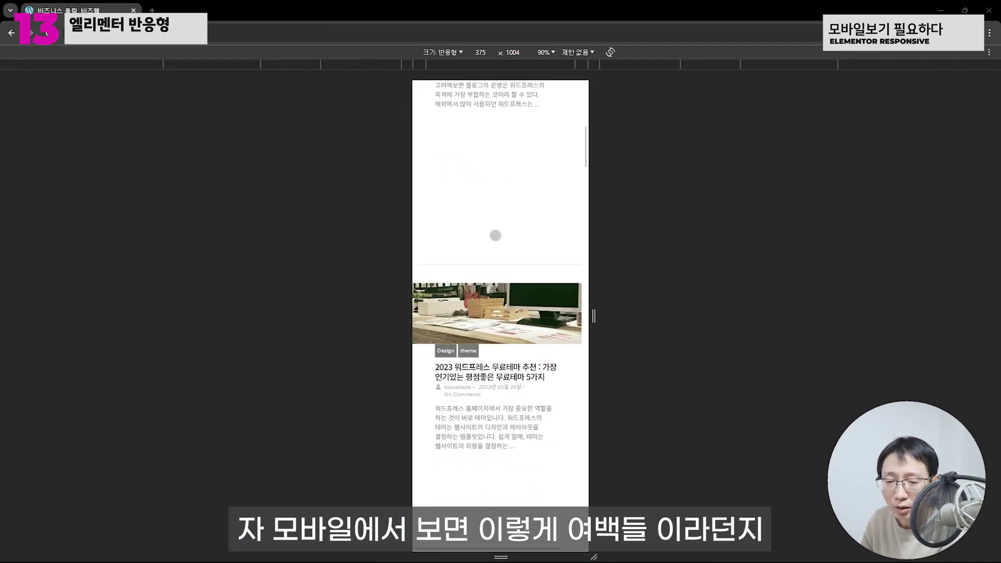
{"action": "scroll", "coordinate": [495, 236], "scroll_direction": "down", "scroll_amount": 6}
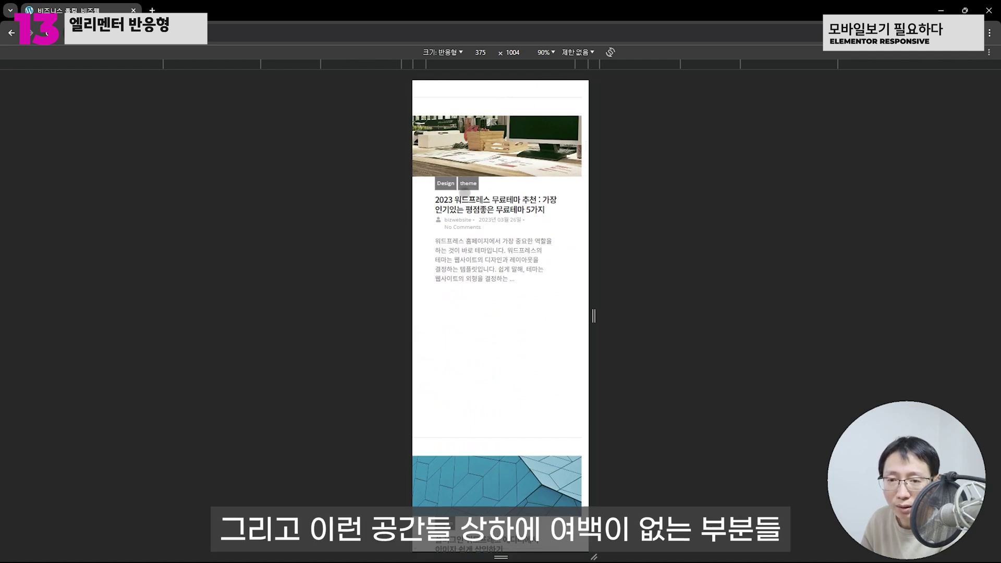
{"action": "scroll", "coordinate": [496, 203], "scroll_direction": "down", "scroll_amount": 7}
{"action": "scroll", "coordinate": [493, 147], "scroll_direction": "down", "scroll_amount": 18}
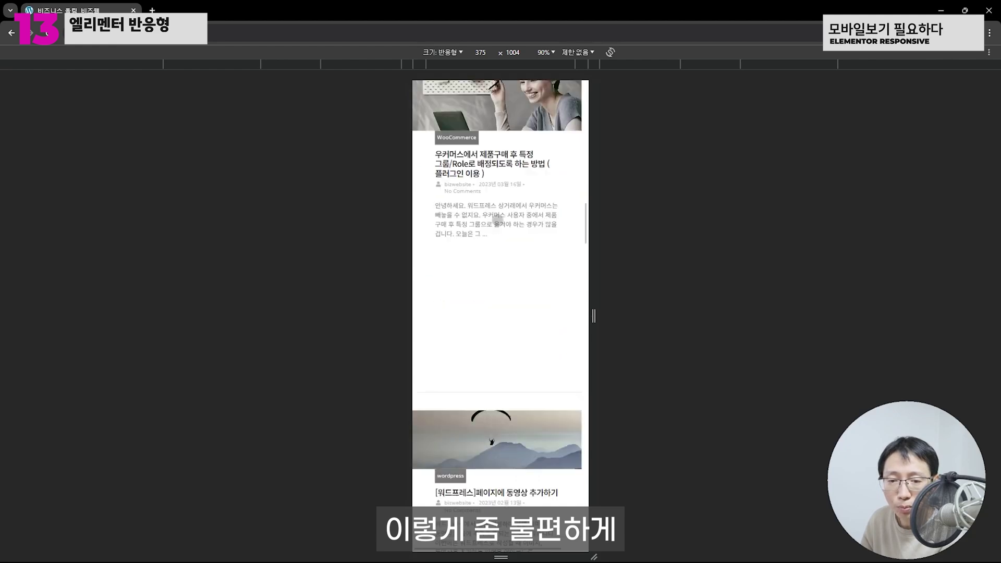
{"action": "scroll", "coordinate": [493, 209], "scroll_direction": "down", "scroll_amount": 18}
{"action": "scroll", "coordinate": [485, 202], "scroll_direction": "down", "scroll_amount": 17}
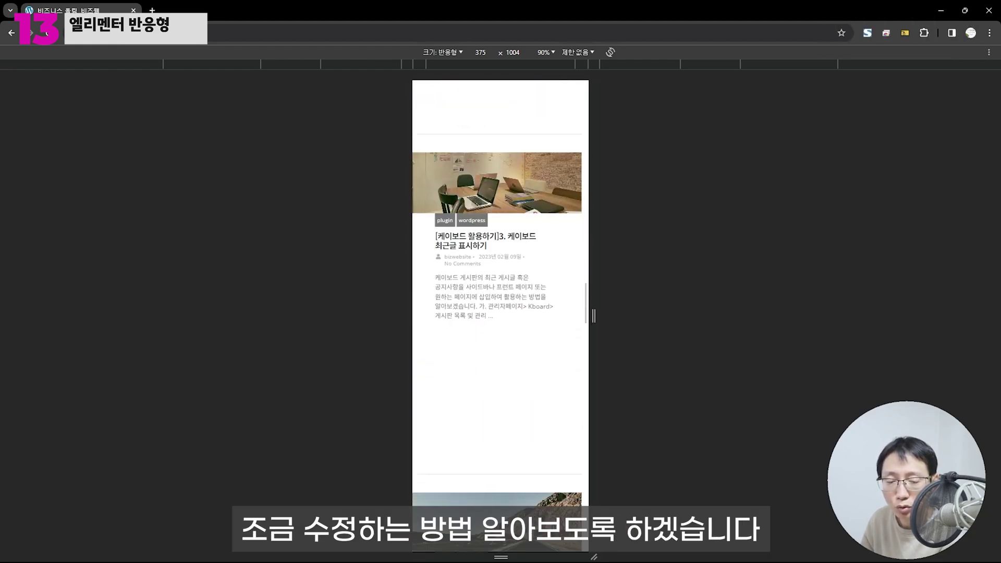
{"action": "scroll", "coordinate": [469, 327], "scroll_direction": "down", "scroll_amount": 5}
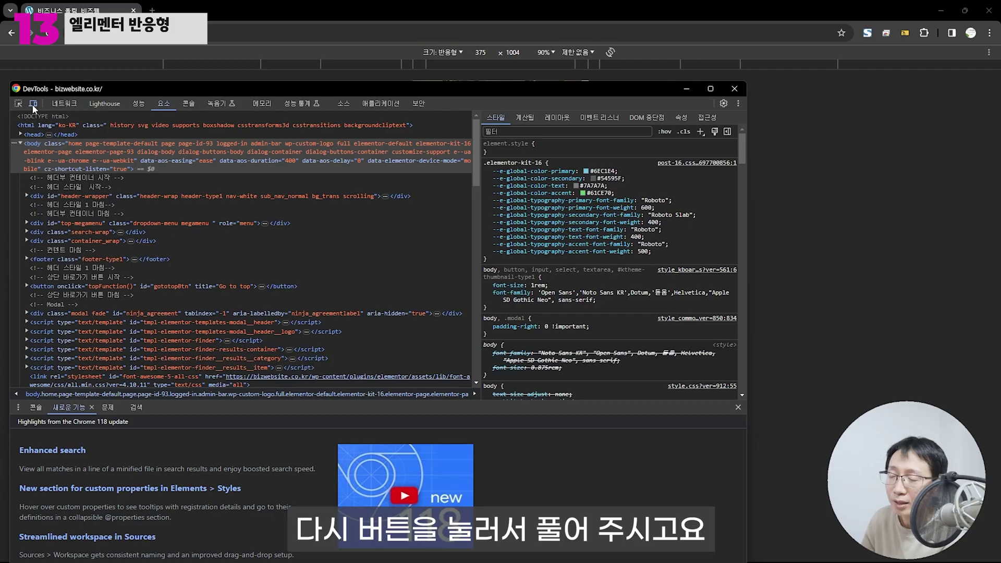
- Turn off device emulation and open the page for editing in Elementor
{"action": "left_click", "coordinate": [33, 105]}
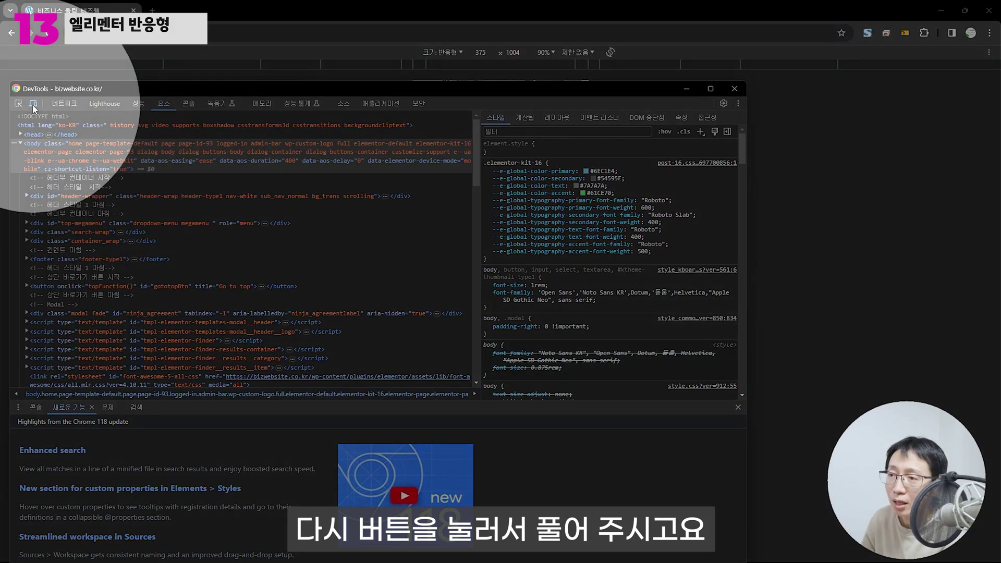
{"action": "left_click", "coordinate": [353, 5]}
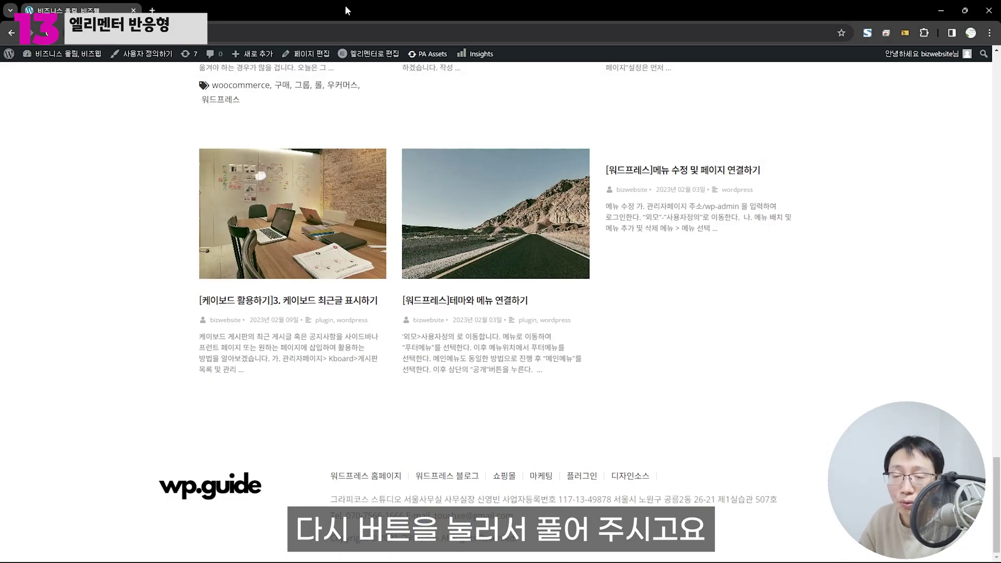
{"action": "scroll", "coordinate": [365, 217], "scroll_direction": "up", "scroll_amount": 20}
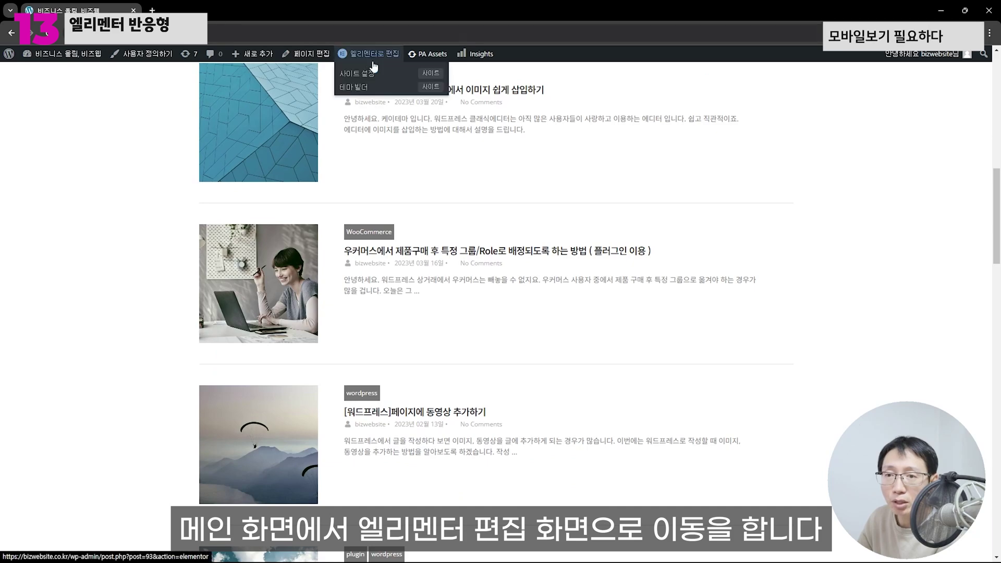
{"action": "left_click", "coordinate": [369, 54]}
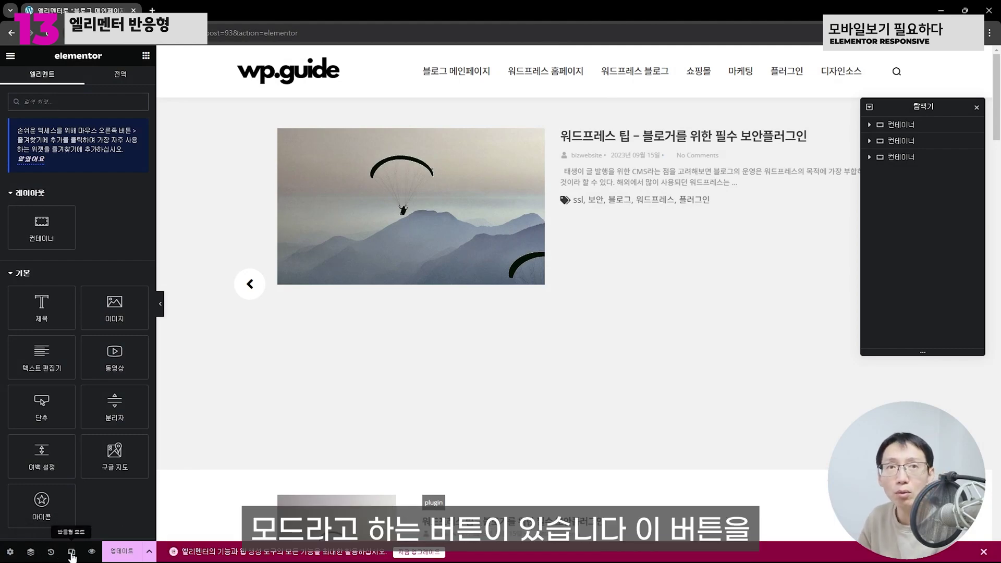
- Turn on Elementor's responsive mode and compare the page's layout in the desktop, tablet and mobile previews
{"action": "left_click", "coordinate": [72, 554]}
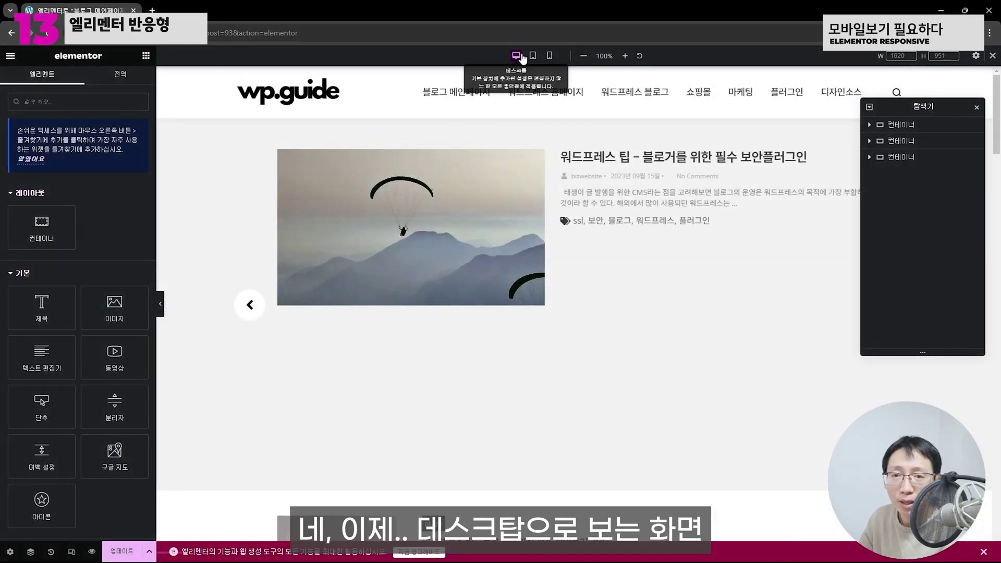
{"action": "left_click", "coordinate": [532, 55]}
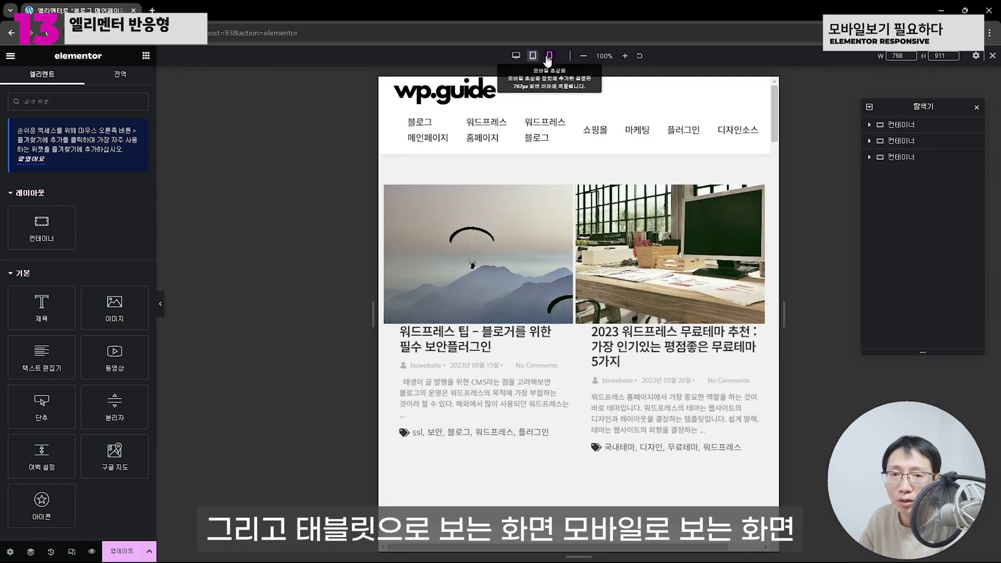
{"action": "left_click", "coordinate": [550, 56]}
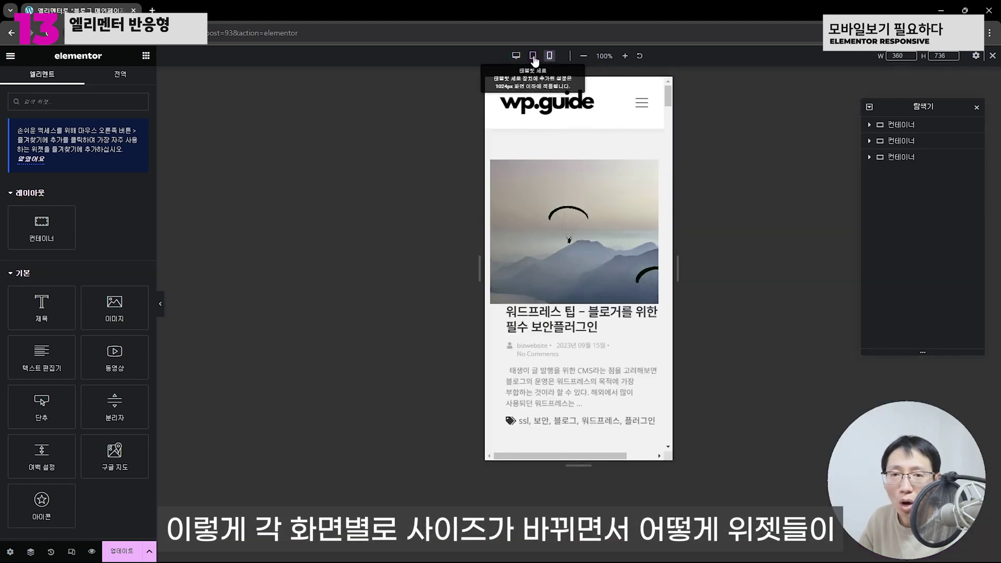
{"action": "left_click", "coordinate": [516, 56]}
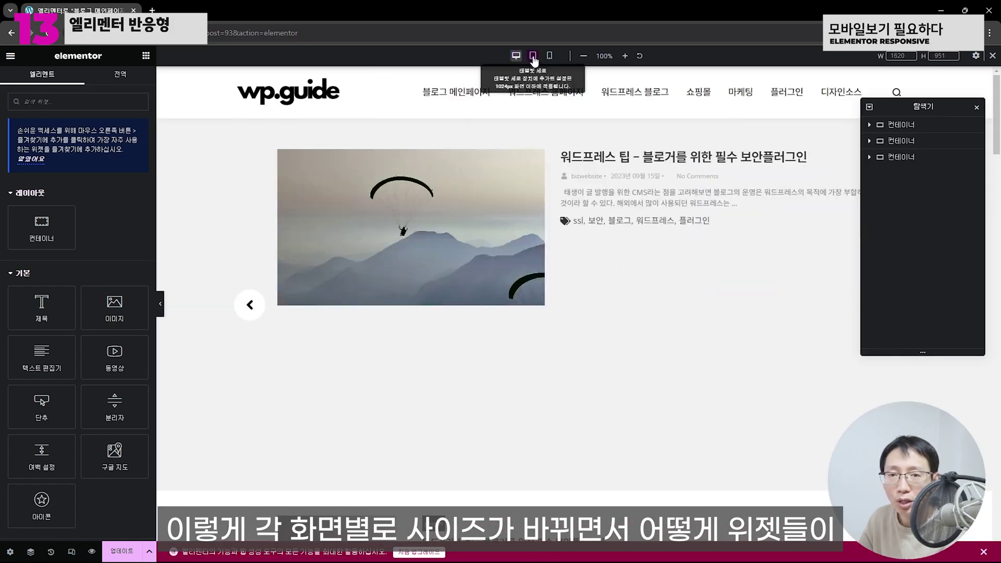
{"action": "left_click", "coordinate": [533, 56]}
{"action": "scroll", "coordinate": [580, 157], "scroll_direction": "down", "scroll_amount": 6}
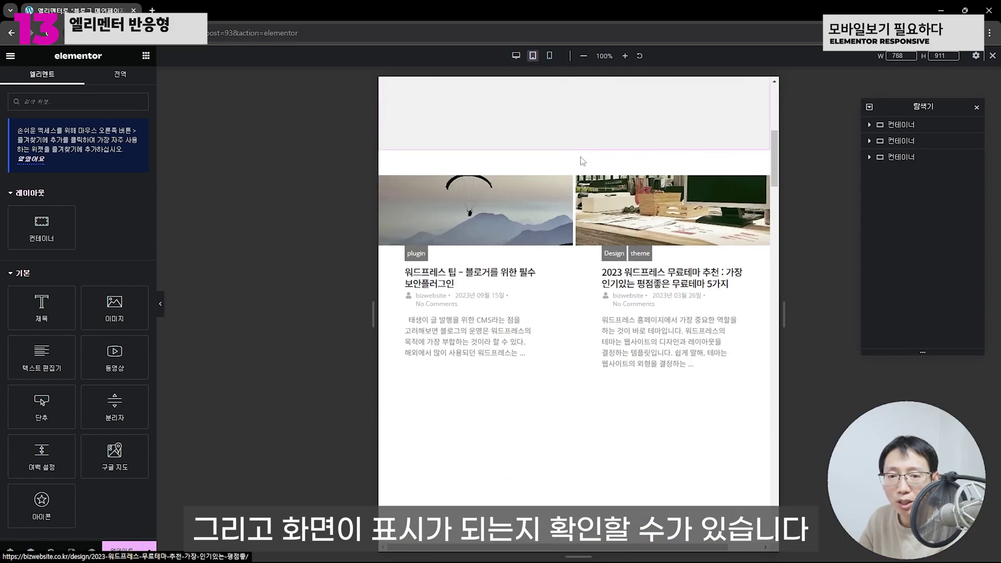
{"action": "scroll", "coordinate": [582, 162], "scroll_direction": "up", "scroll_amount": 3}
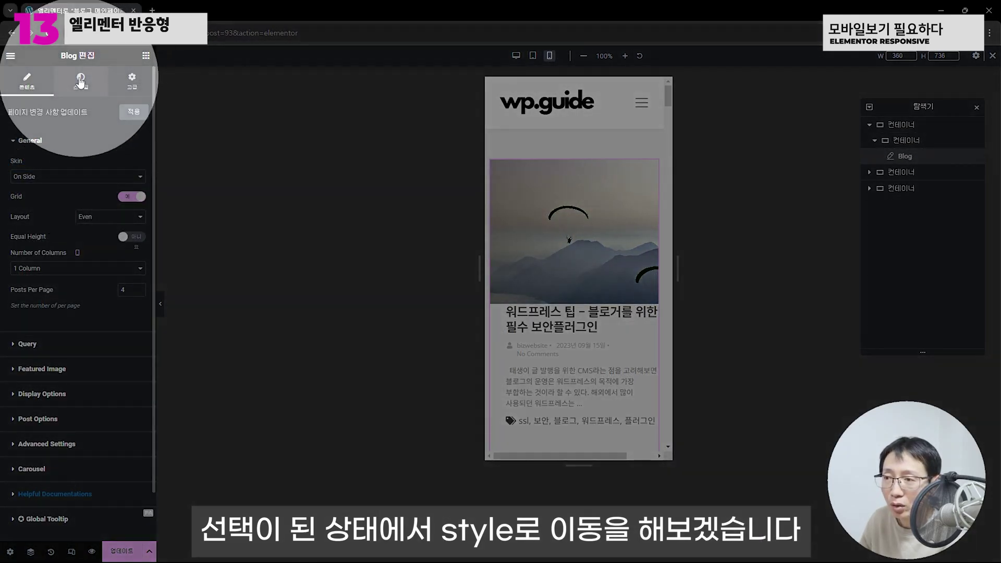
- Set the first Blog widget's mobile Content Box padding to 0 px on all sides
{"action": "left_click", "coordinate": [81, 82]}
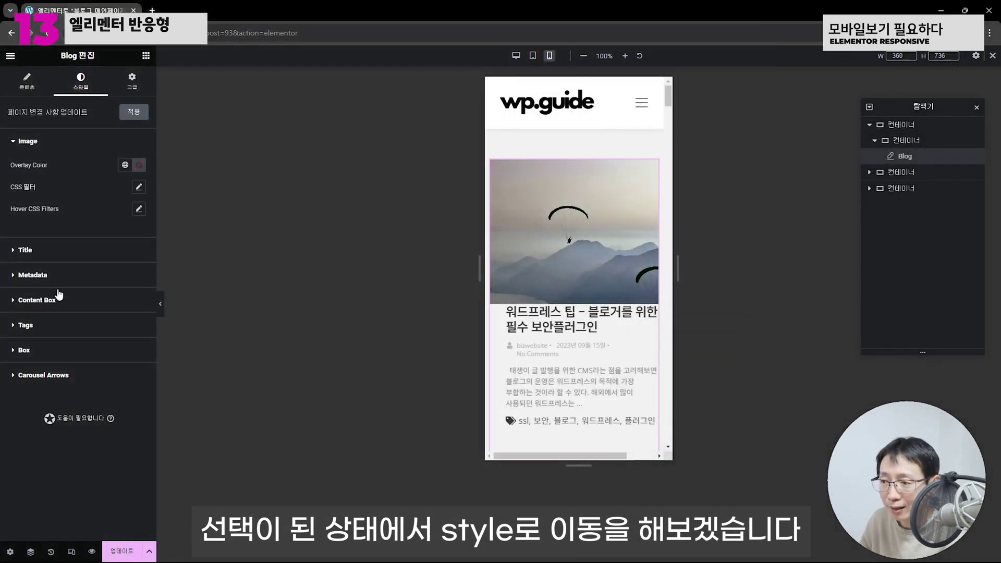
{"action": "left_click", "coordinate": [47, 307]}
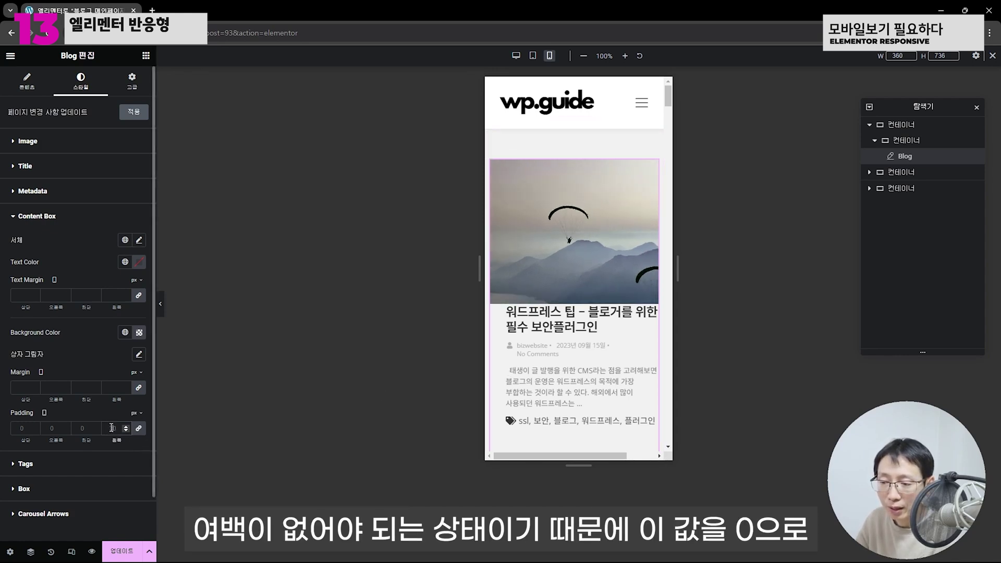
{"action": "type", "text": "0"}
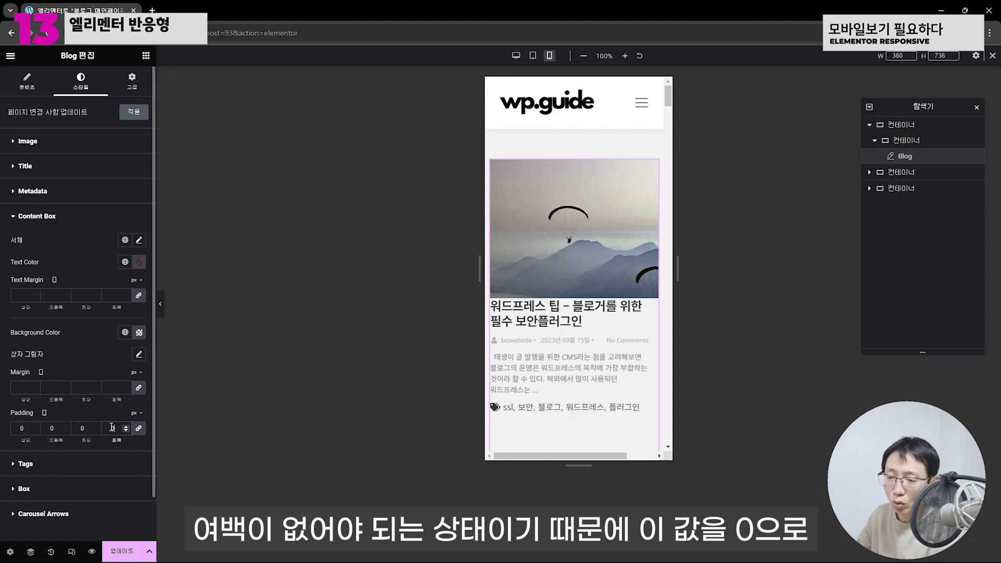
- Unlink the Content Box padding sides and set only the top padding to 30 px, checking the spacing in the mobile preview
{"action": "left_click", "coordinate": [139, 429]}
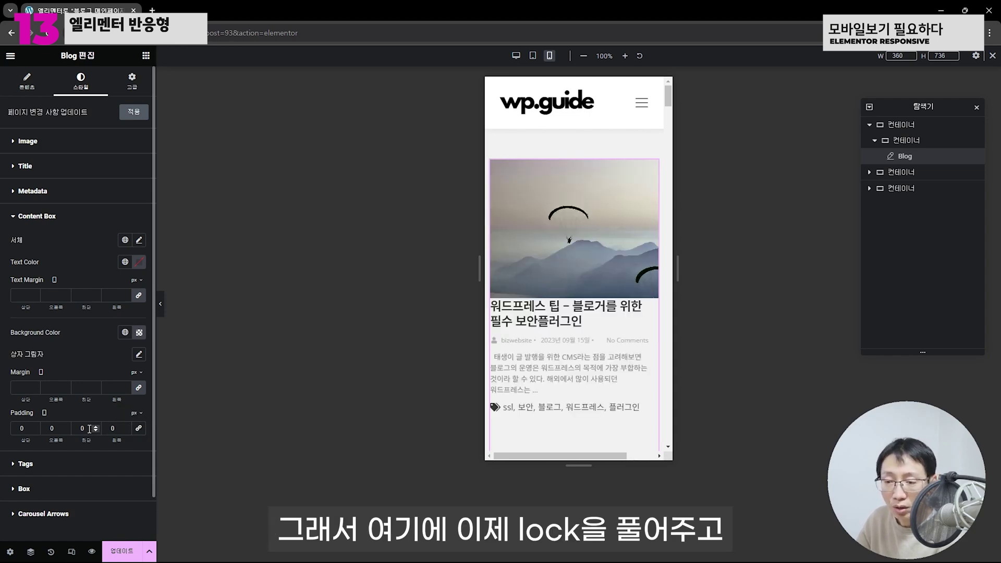
{"action": "double_click", "coordinate": [21, 428]}
{"action": "type", "text": "30"}
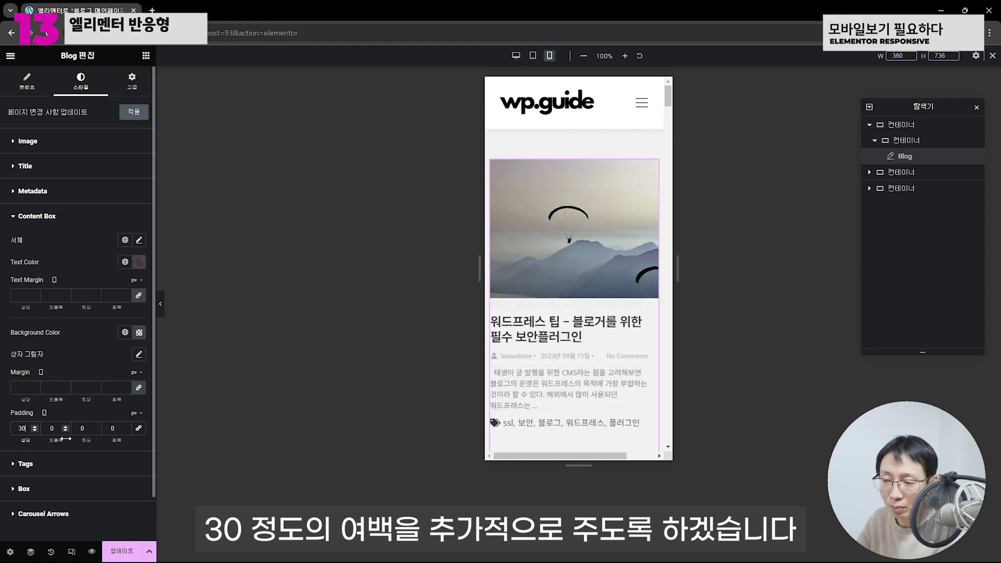
{"action": "scroll", "coordinate": [599, 352], "scroll_direction": "down", "scroll_amount": 5}
{"action": "scroll", "coordinate": [600, 355], "scroll_direction": "up", "scroll_amount": 2}
{"action": "scroll", "coordinate": [600, 355], "scroll_direction": "up", "scroll_amount": 3}
{"action": "left_click", "coordinate": [597, 350]}
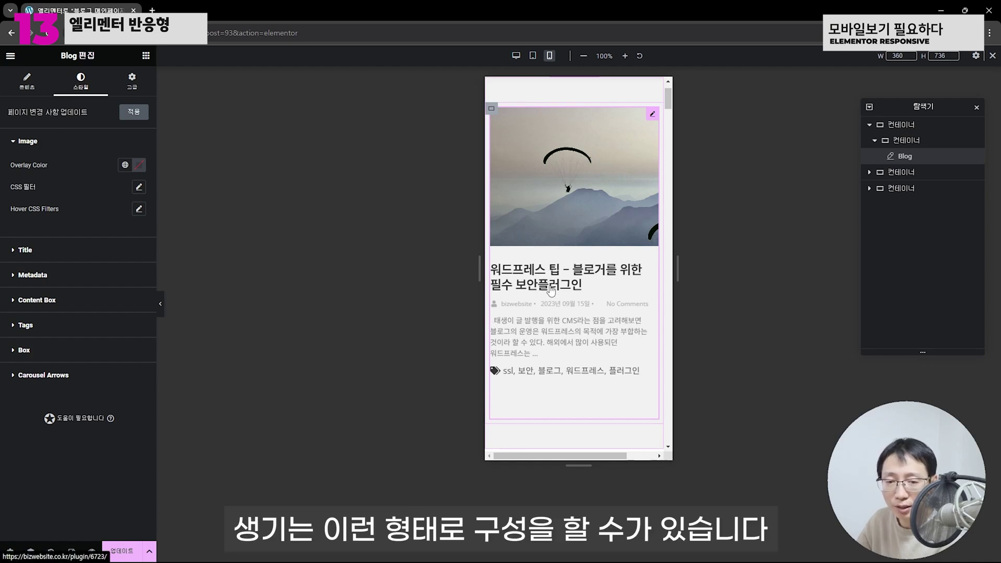
- Turn off the Grid option in the first Blog widget's general content settings to reduce the empty space below the post
{"action": "scroll", "coordinate": [602, 349], "scroll_direction": "down", "scroll_amount": 1}
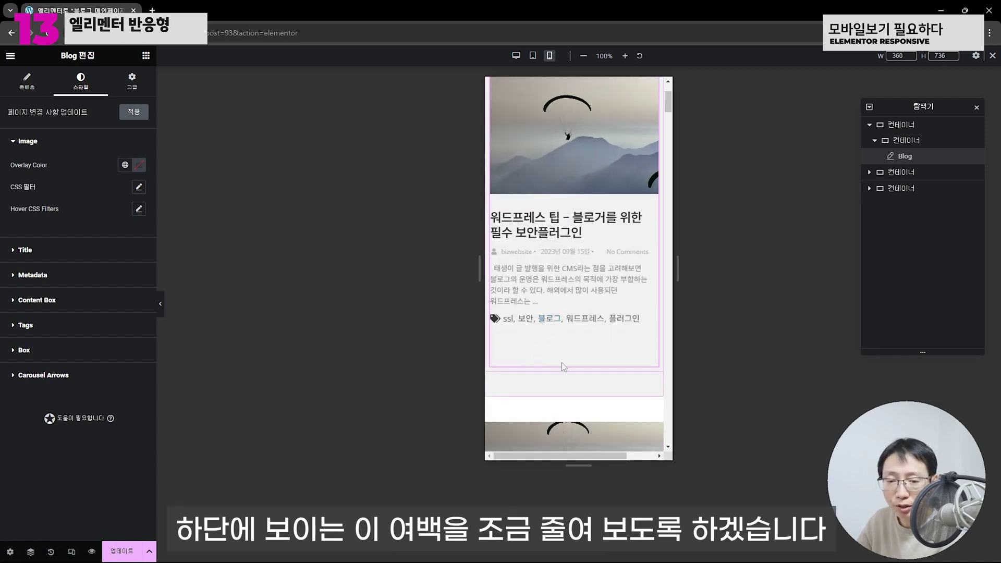
{"action": "scroll", "coordinate": [543, 343], "scroll_direction": "up", "scroll_amount": 2}
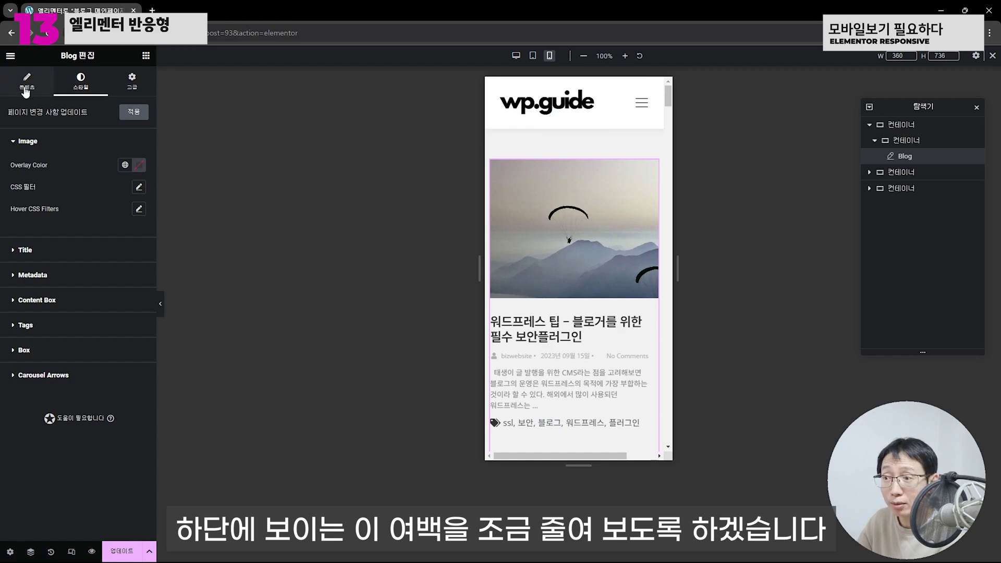
{"action": "left_click", "coordinate": [26, 86]}
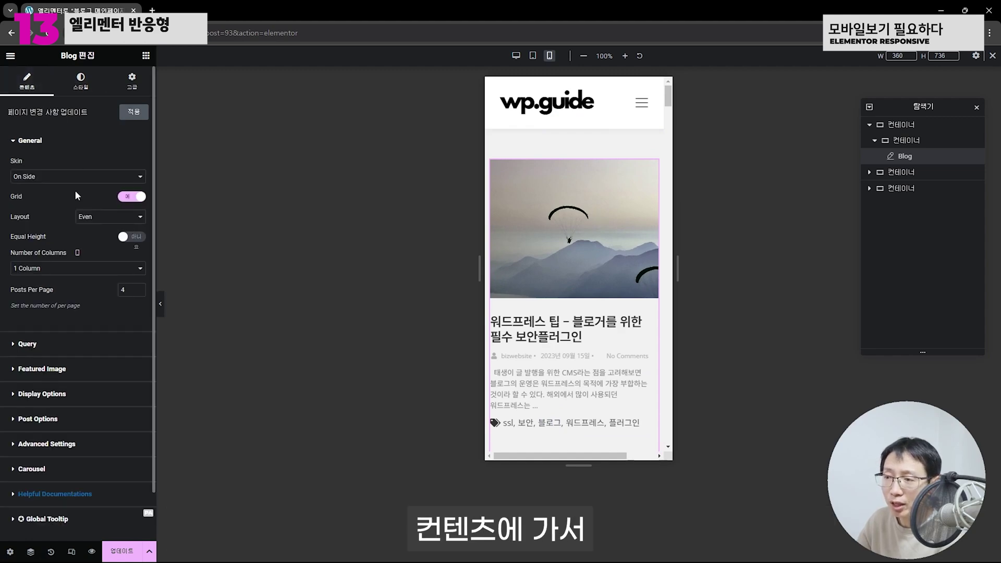
{"action": "left_click", "coordinate": [131, 197]}
{"action": "scroll", "coordinate": [570, 301], "scroll_direction": "down", "scroll_amount": 2}
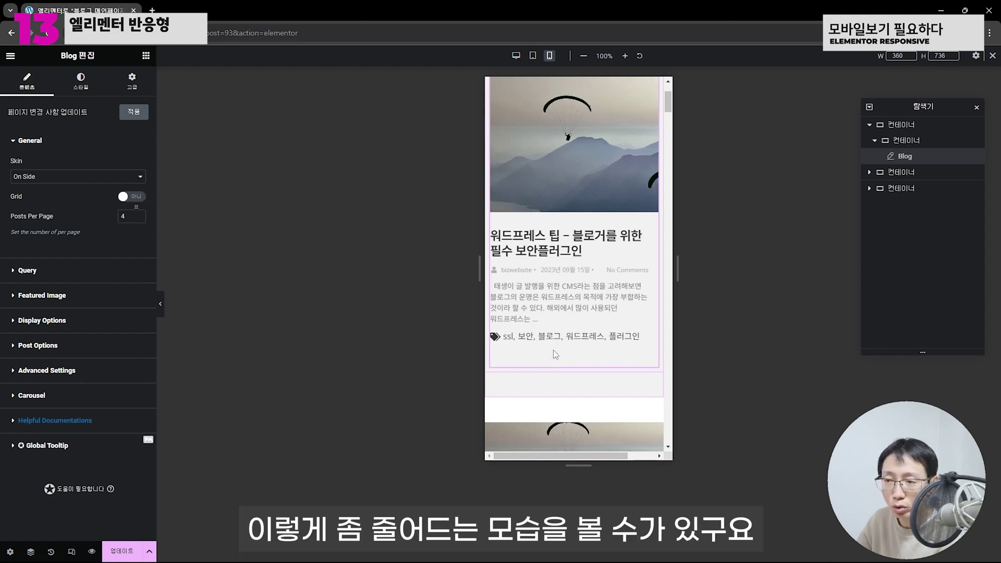
- Compare the first Blog widget in the desktop and mobile previews, then examine the mobile layout down to the next post list
{"action": "left_click", "coordinate": [81, 82]}
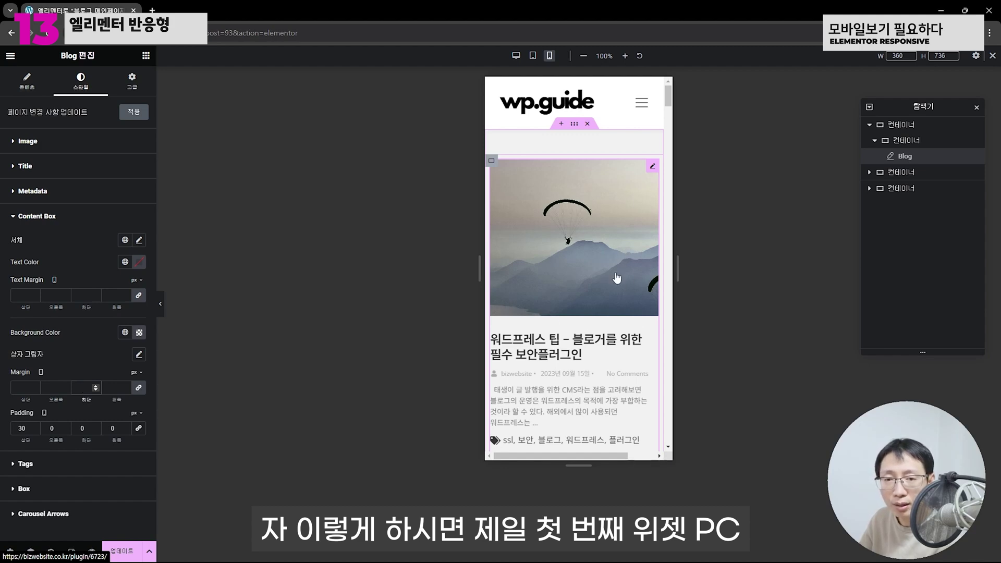
{"action": "left_click", "coordinate": [517, 56]}
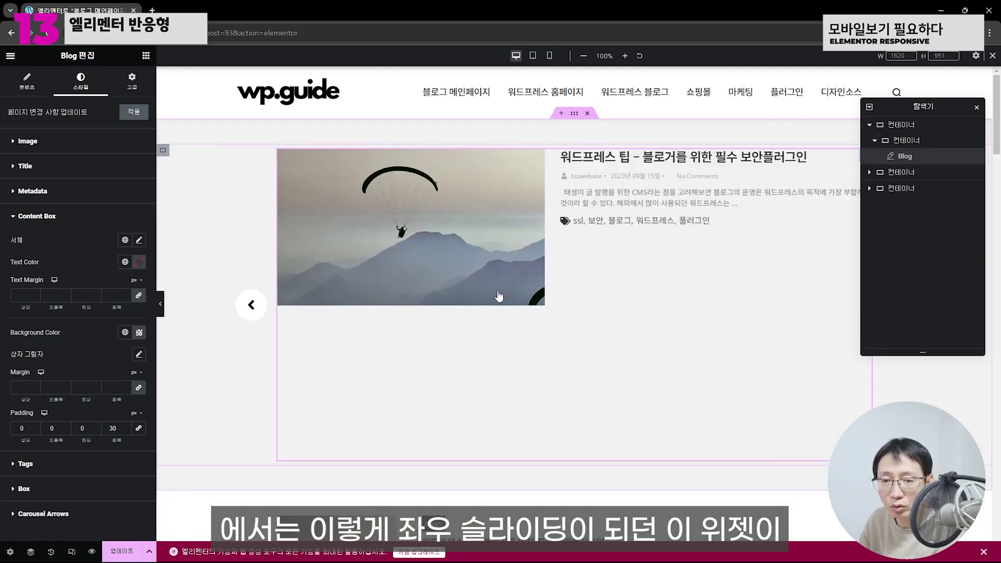
{"action": "left_click", "coordinate": [550, 55]}
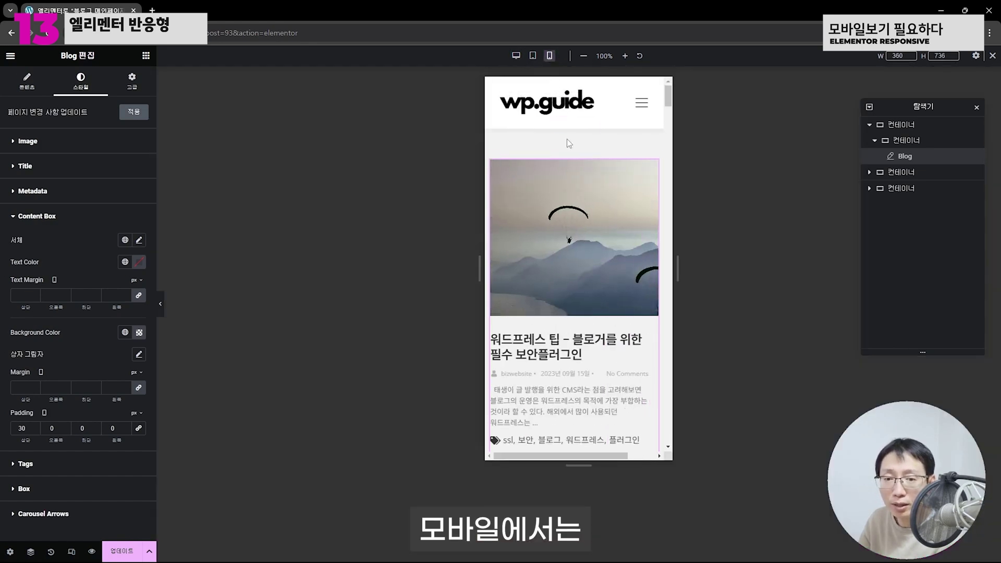
{"action": "scroll", "coordinate": [590, 254], "scroll_direction": "down", "scroll_amount": 3}
{"action": "scroll", "coordinate": [590, 255], "scroll_direction": "up", "scroll_amount": 2}
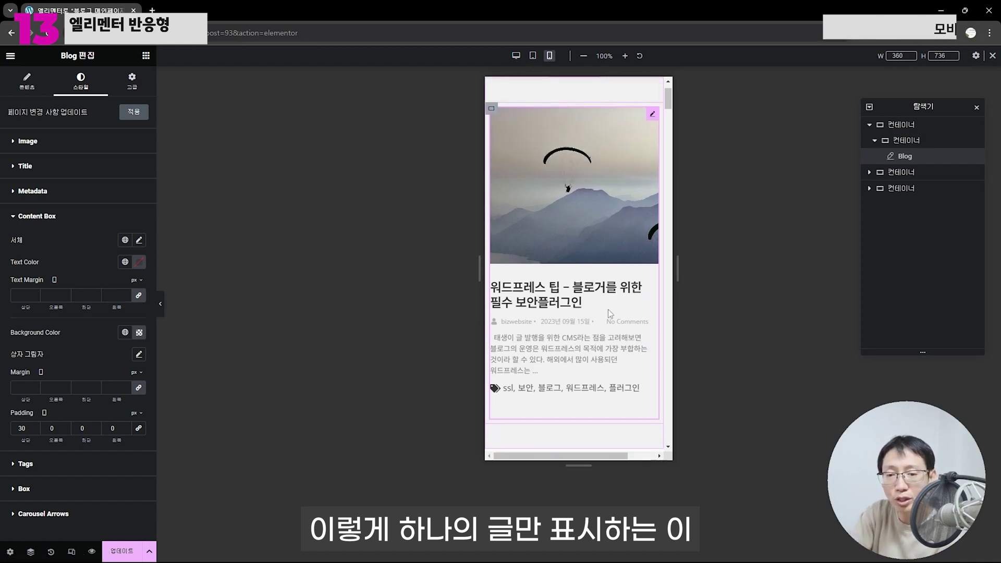
{"action": "scroll", "coordinate": [609, 307], "scroll_direction": "down", "scroll_amount": 1}
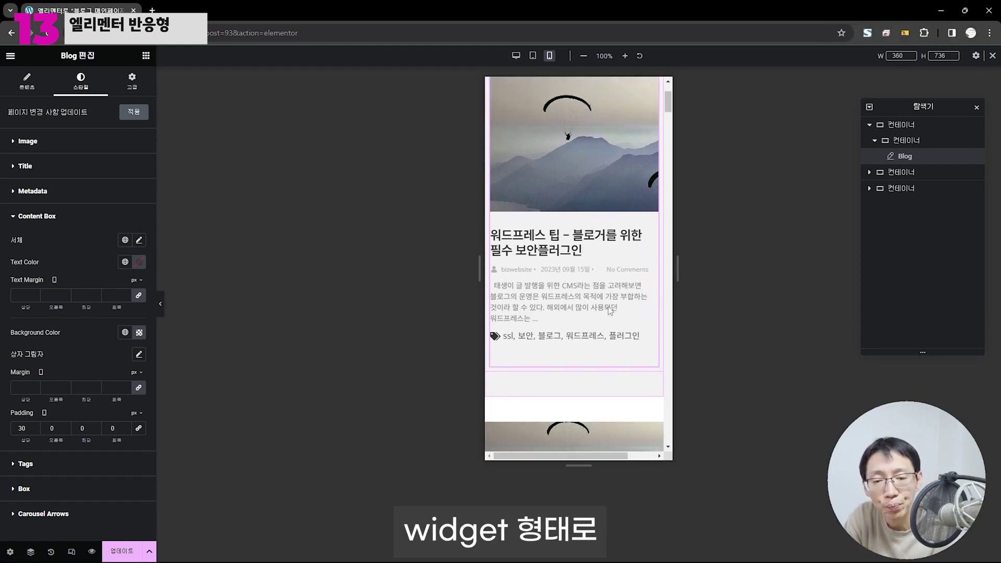
{"action": "scroll", "coordinate": [611, 310], "scroll_direction": "down", "scroll_amount": 2}
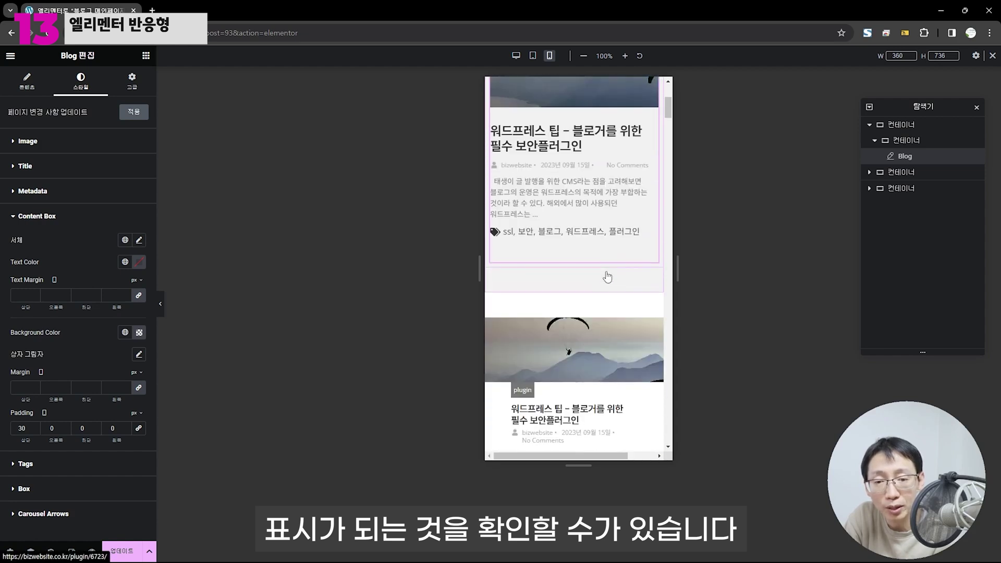
{"action": "scroll", "coordinate": [607, 274], "scroll_direction": "down", "scroll_amount": 2}
{"action": "scroll", "coordinate": [609, 248], "scroll_direction": "down", "scroll_amount": 1}
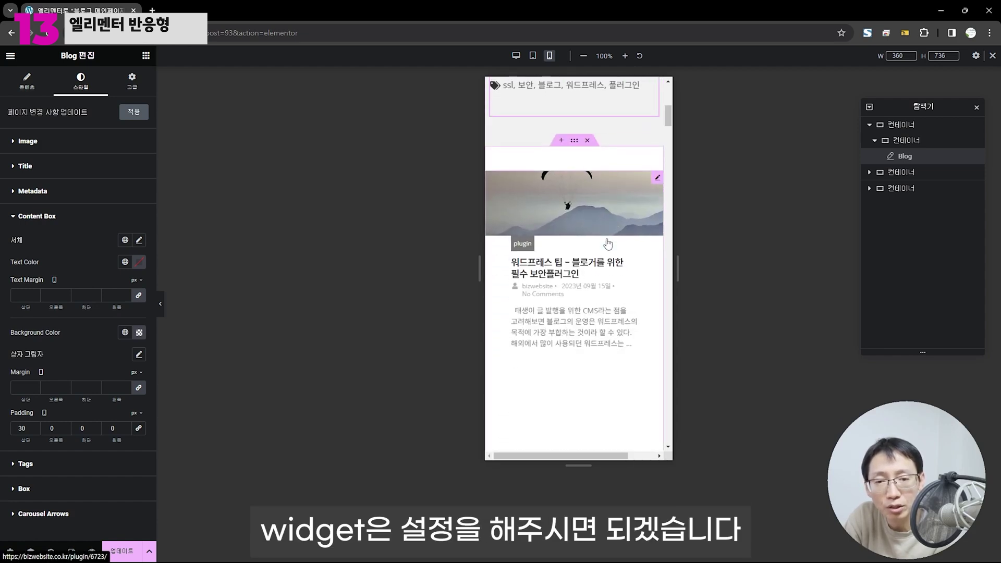
- Unlink the second Blog widget's mobile Content Box padding sides and set the padding to 30 px on top and 0 on the other sides
{"action": "scroll", "coordinate": [608, 244], "scroll_direction": "down", "scroll_amount": 1}
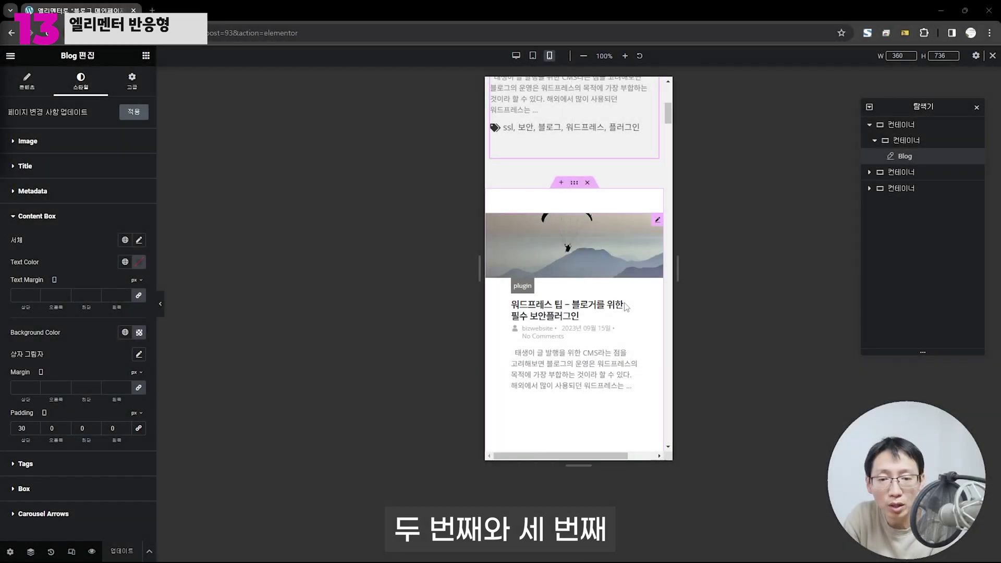
{"action": "scroll", "coordinate": [610, 289], "scroll_direction": "down", "scroll_amount": 4}
{"action": "scroll", "coordinate": [610, 287], "scroll_direction": "up", "scroll_amount": 2}
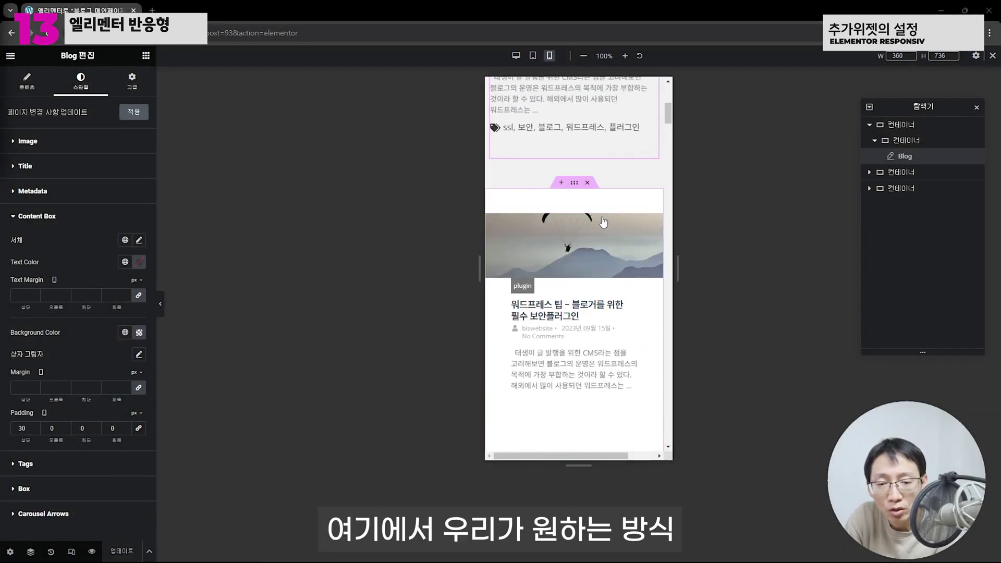
{"action": "scroll", "coordinate": [557, 313], "scroll_direction": "down", "scroll_amount": 2}
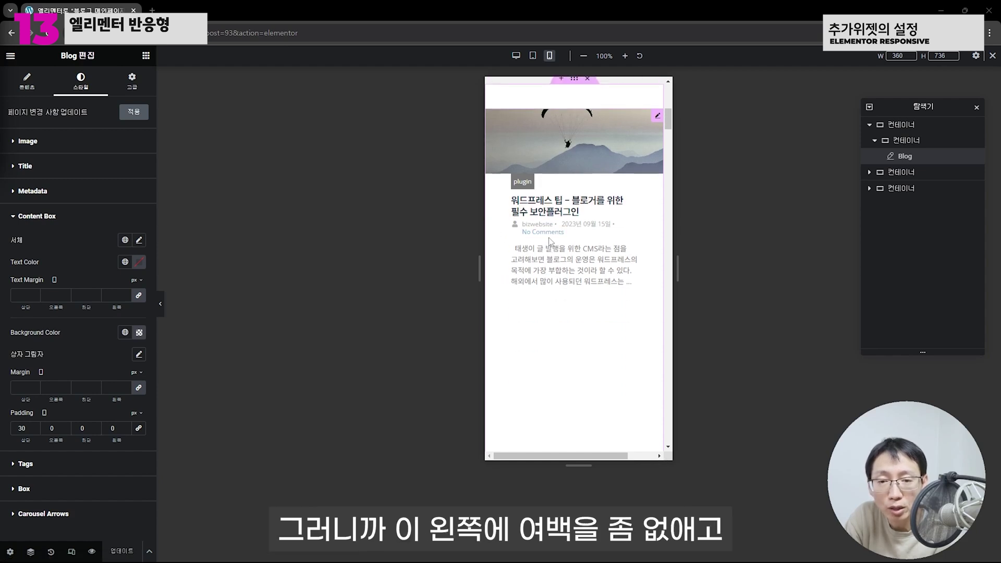
{"action": "left_click", "coordinate": [569, 269]}
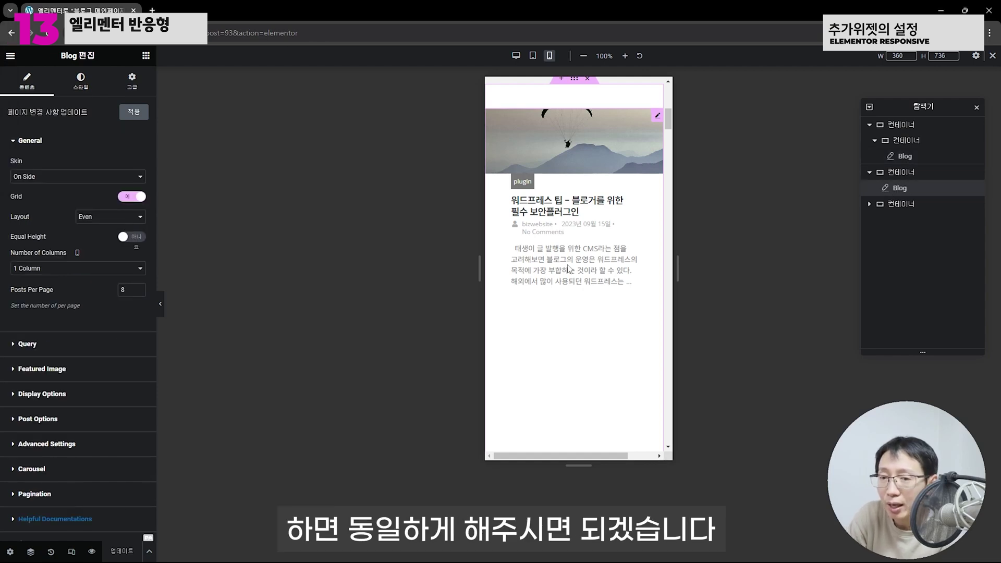
{"action": "left_click", "coordinate": [78, 88]}
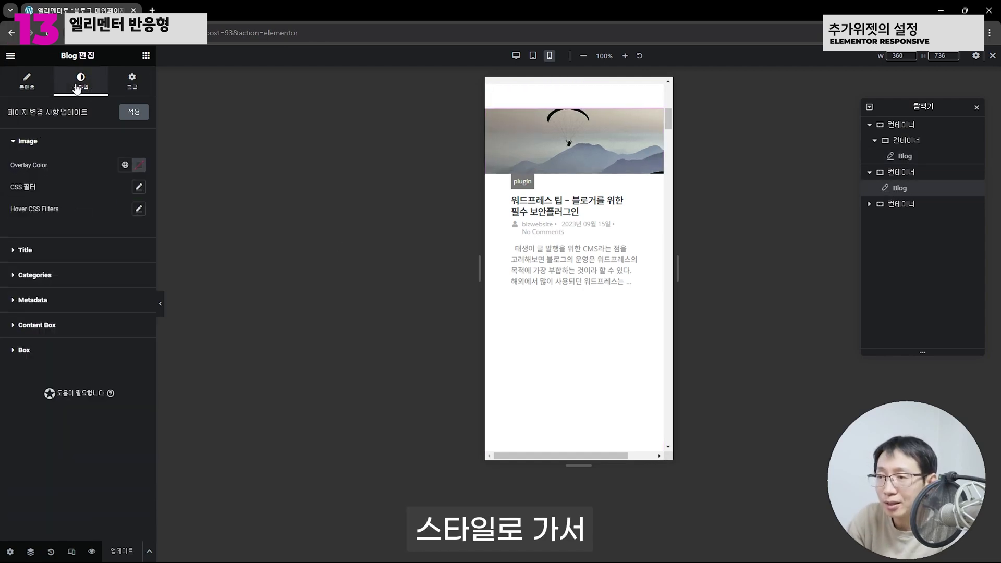
{"action": "left_click", "coordinate": [32, 301]}
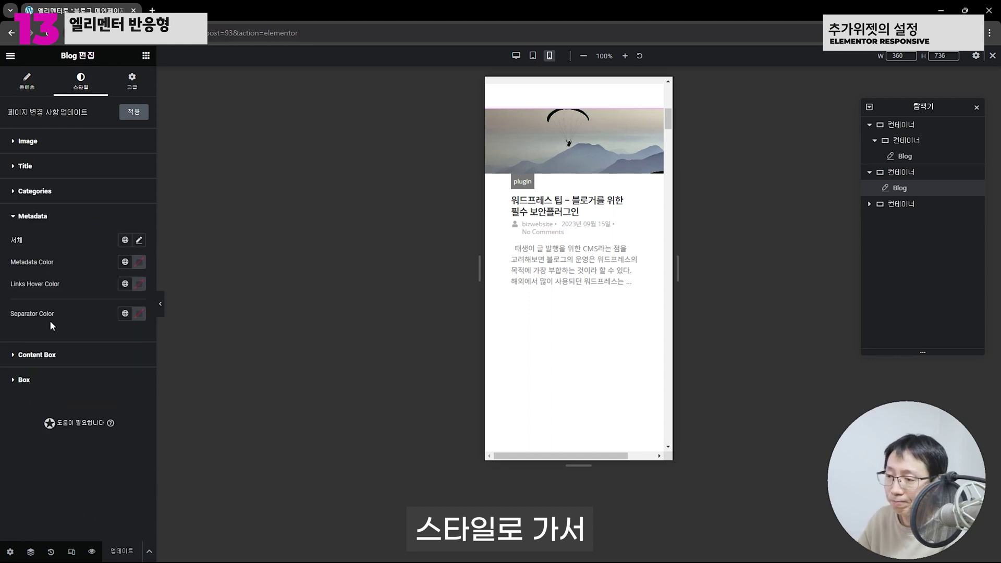
{"action": "left_click", "coordinate": [36, 355]}
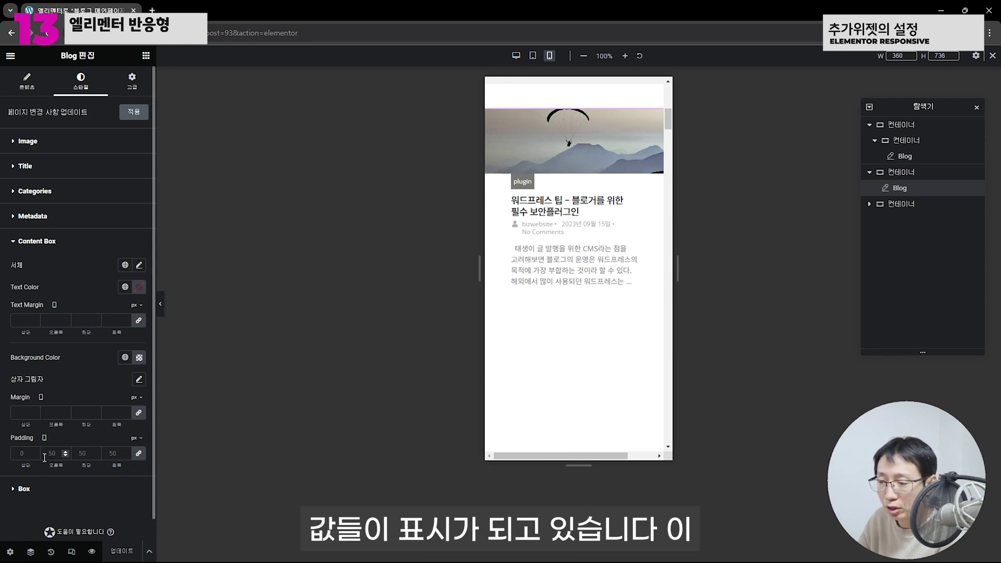
{"action": "left_click", "coordinate": [139, 454]}
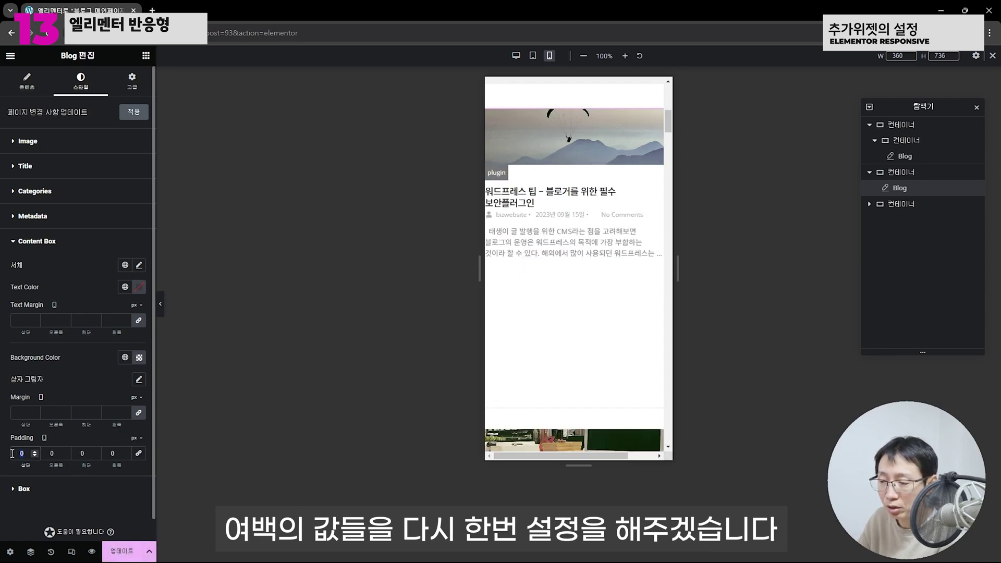
{"action": "type", "text": "30"}
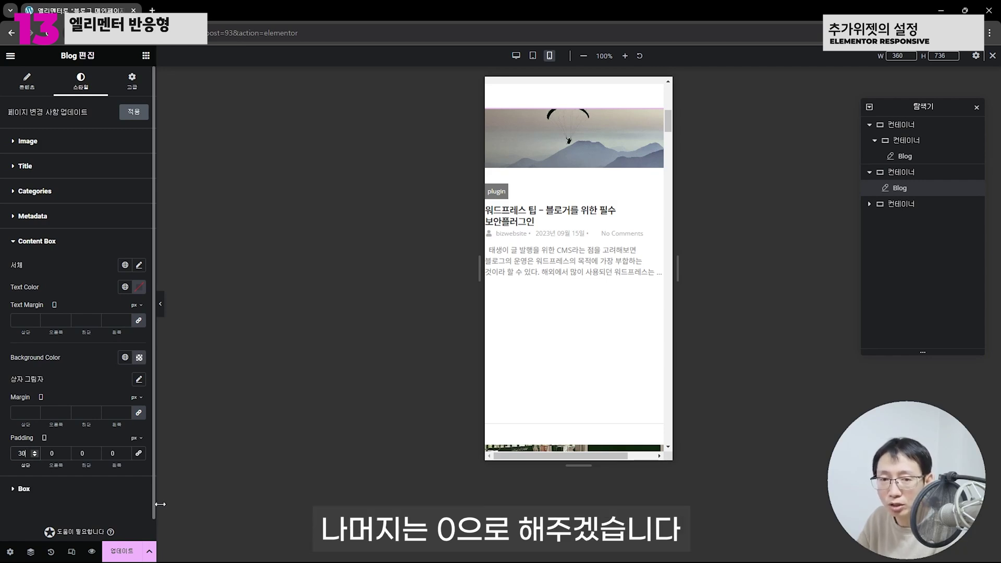
- Try 10 px right and left Content Box padding on the second Blog widget, then set both sides back to 0
{"action": "key", "text": "Tab"}
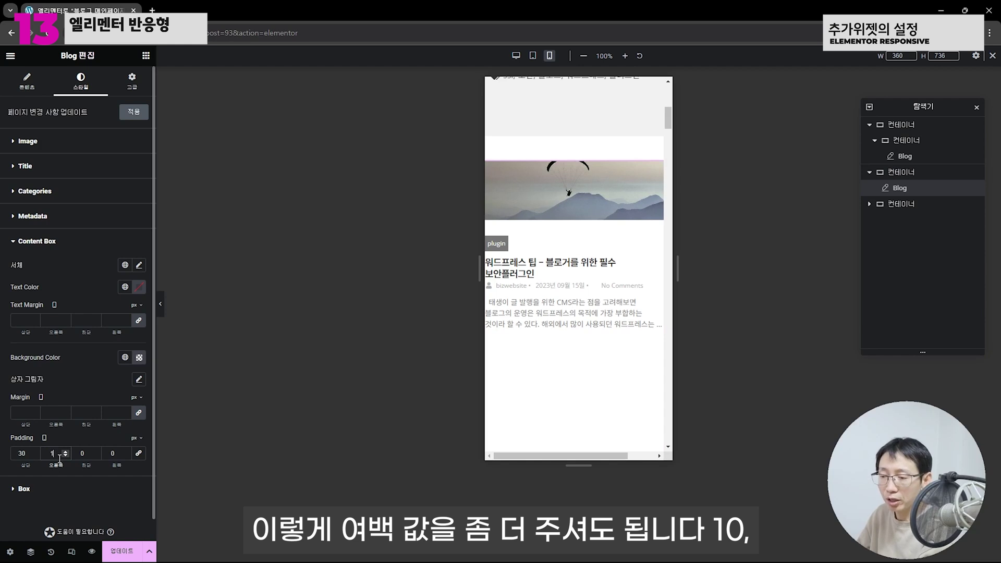
{"action": "type", "text": "1010"}
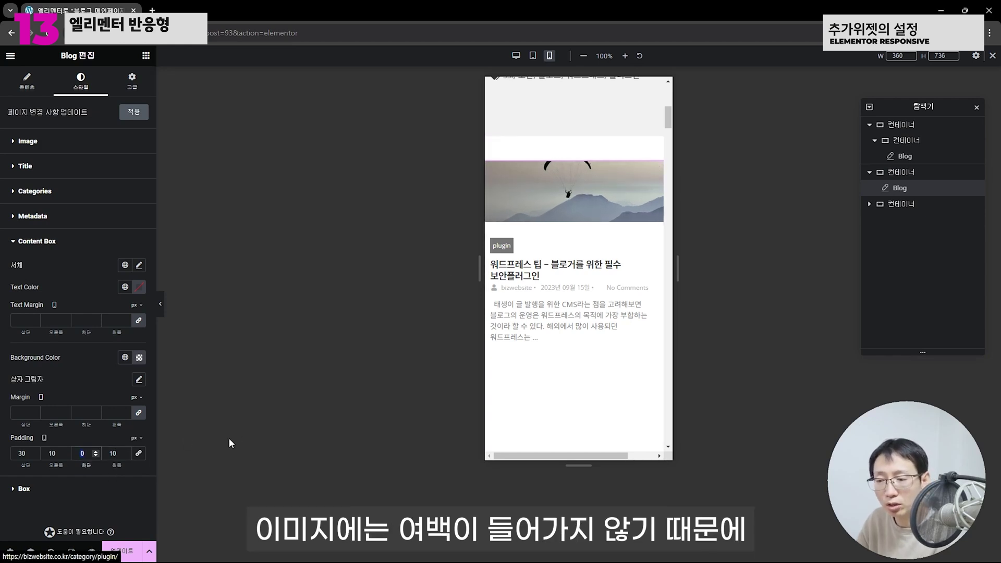
{"action": "key", "text": "Tab"}
{"action": "type", "text": "0"}
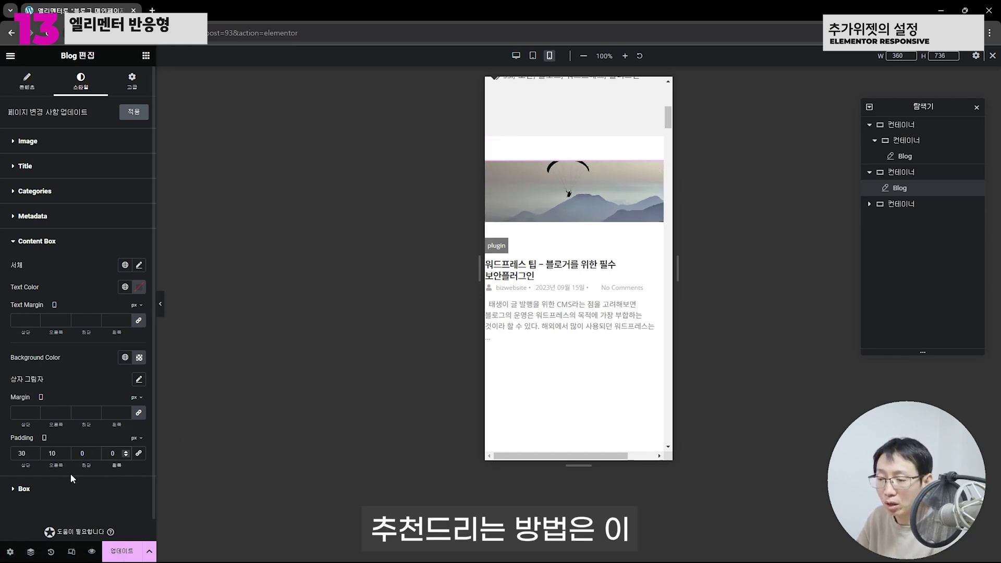
{"action": "type", "text": "0"}
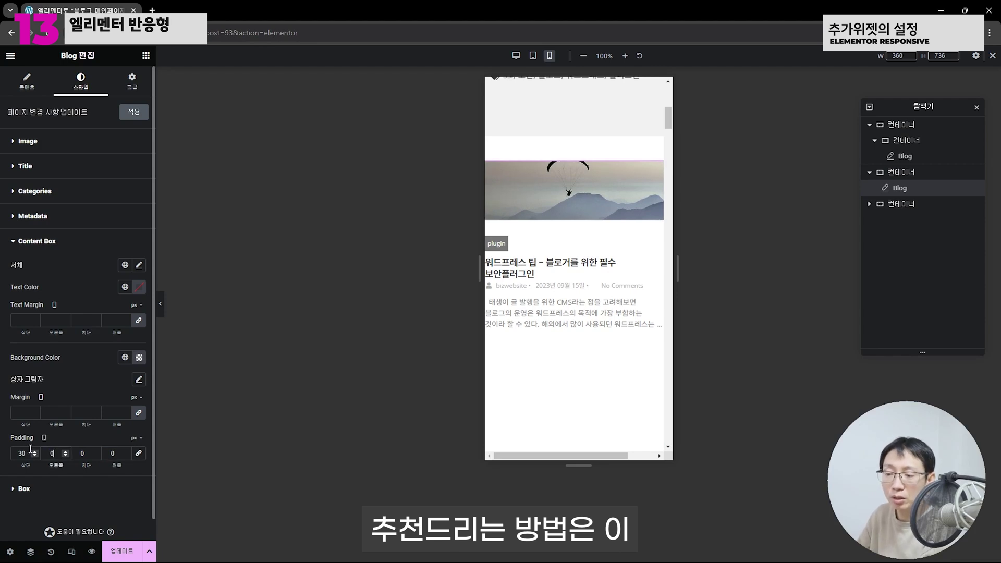
- Unlink the mobile padding sides of the container around the second Blog widget and set its top and bottom padding to 3 rem
{"action": "scroll", "coordinate": [579, 149], "scroll_direction": "up", "scroll_amount": 1}
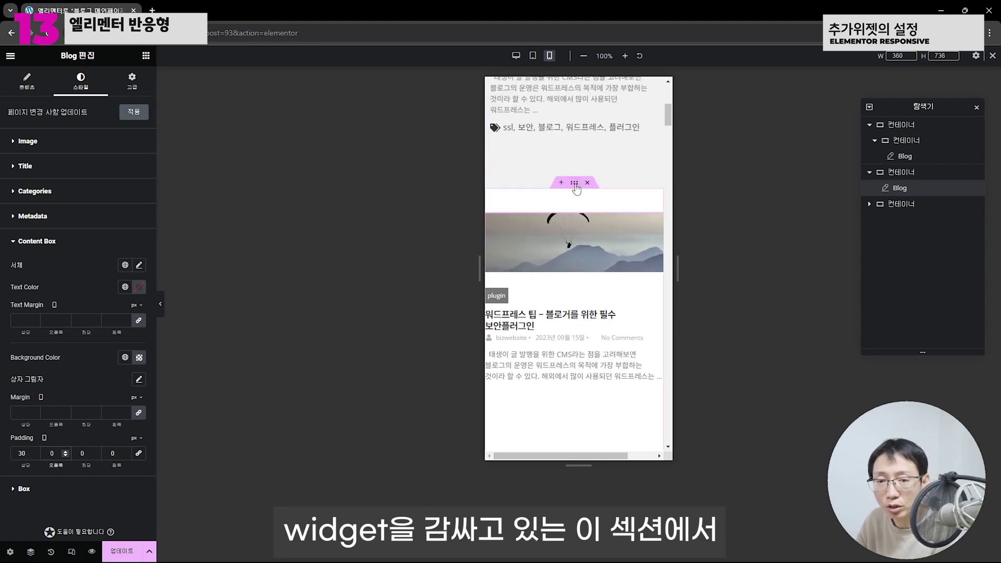
{"action": "left_click", "coordinate": [575, 184]}
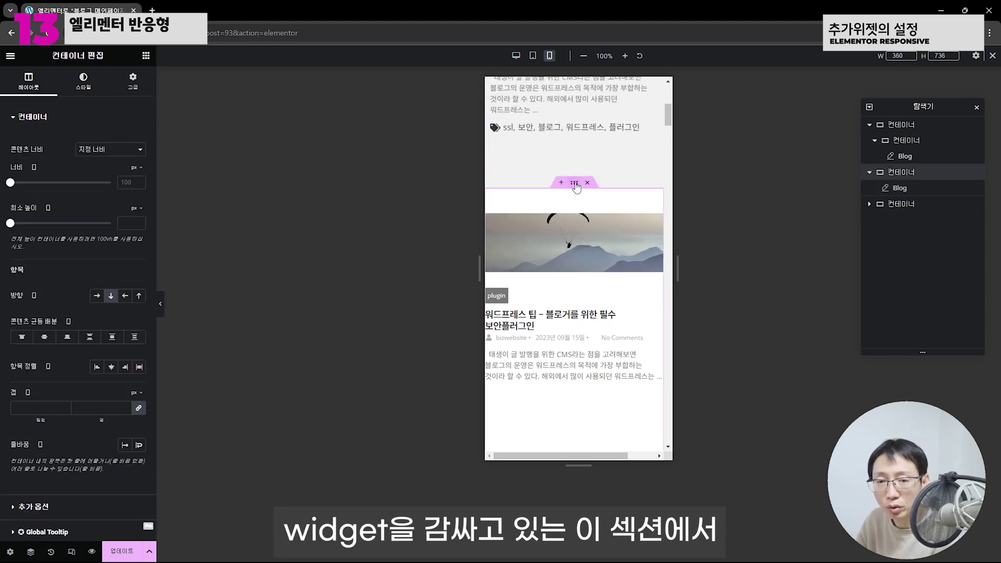
{"action": "left_click", "coordinate": [133, 84]}
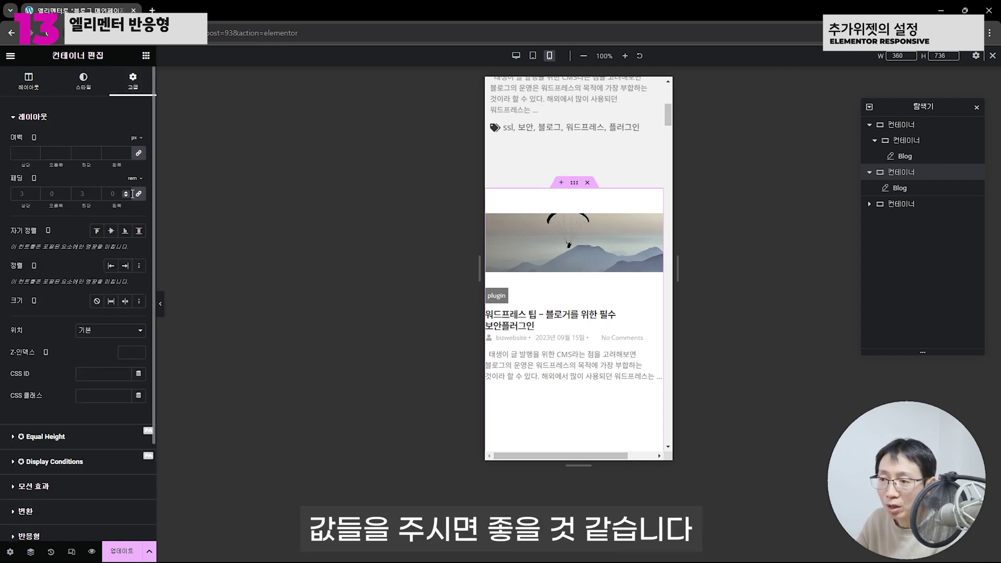
{"action": "left_click", "coordinate": [82, 196]}
{"action": "left_click", "coordinate": [142, 195]}
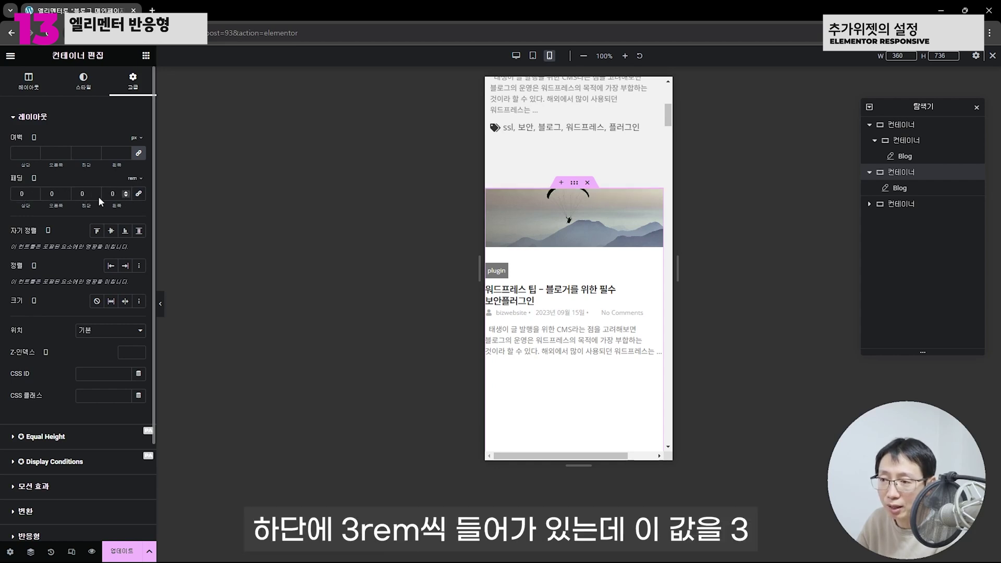
{"action": "double_click", "coordinate": [24, 196]}
{"action": "type", "text": "3"}
{"action": "double_click", "coordinate": [85, 195]}
{"action": "type", "text": "3"}
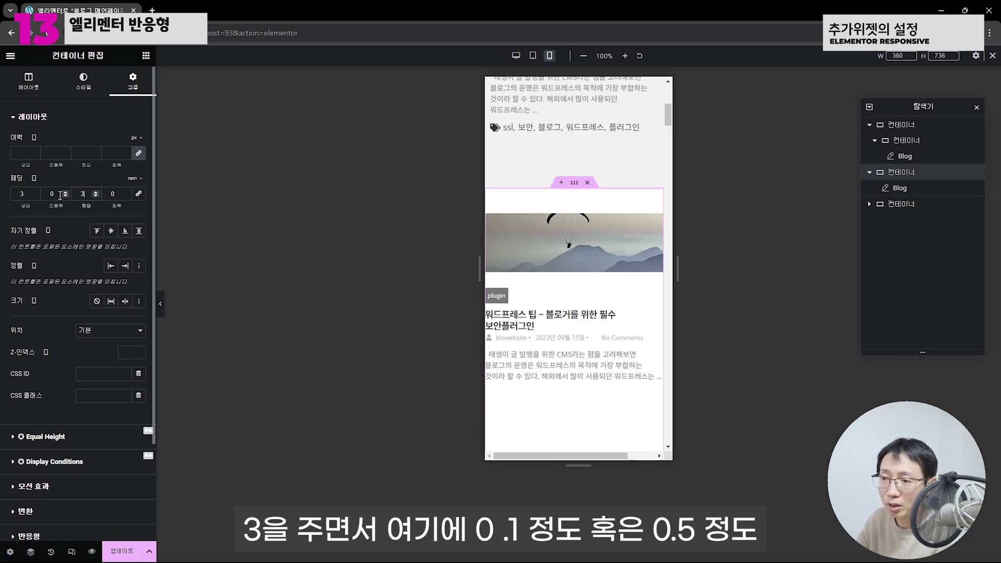
- Set the same container's right and left padding to 0.5 rem and check the post list's spacing in the mobile preview
{"action": "type", "text": ".1"}
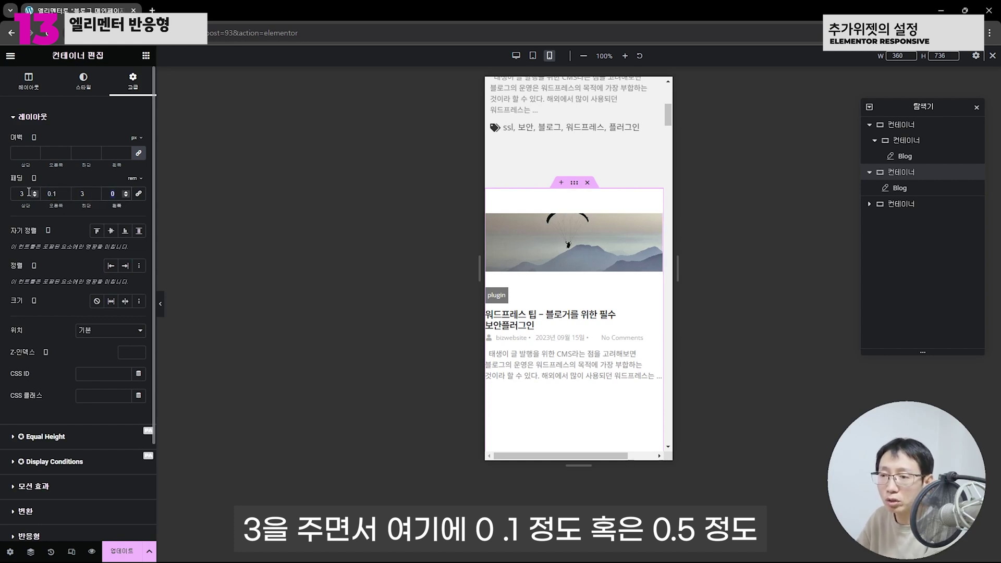
{"action": "type", "text": ".5"}
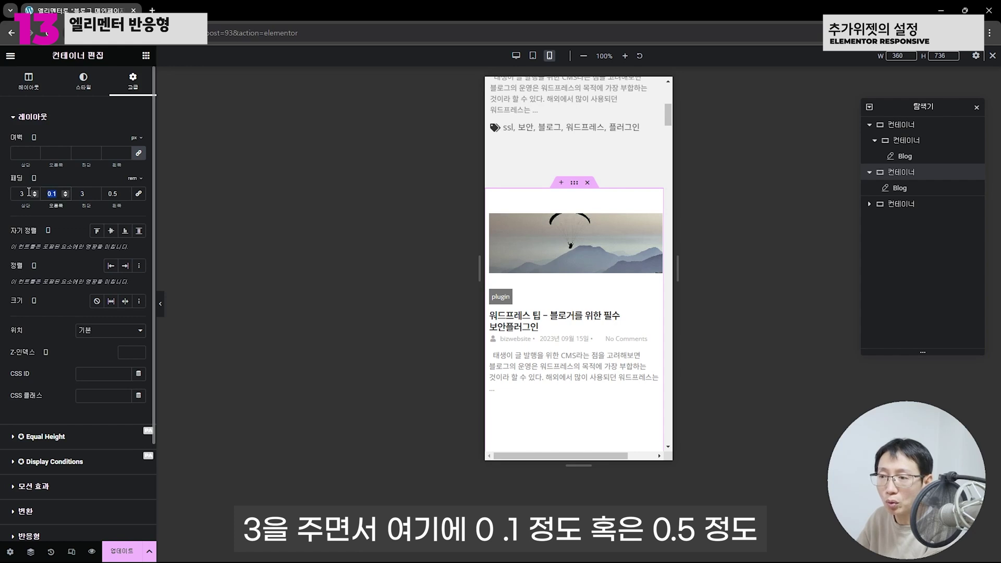
{"action": "type", "text": "0.5"}
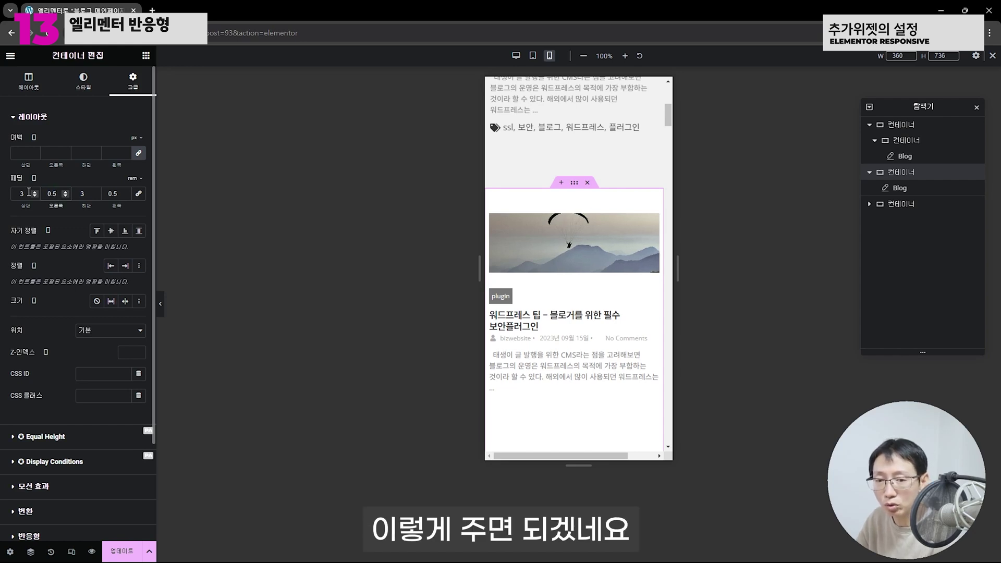
{"action": "scroll", "coordinate": [551, 284], "scroll_direction": "up", "scroll_amount": 2}
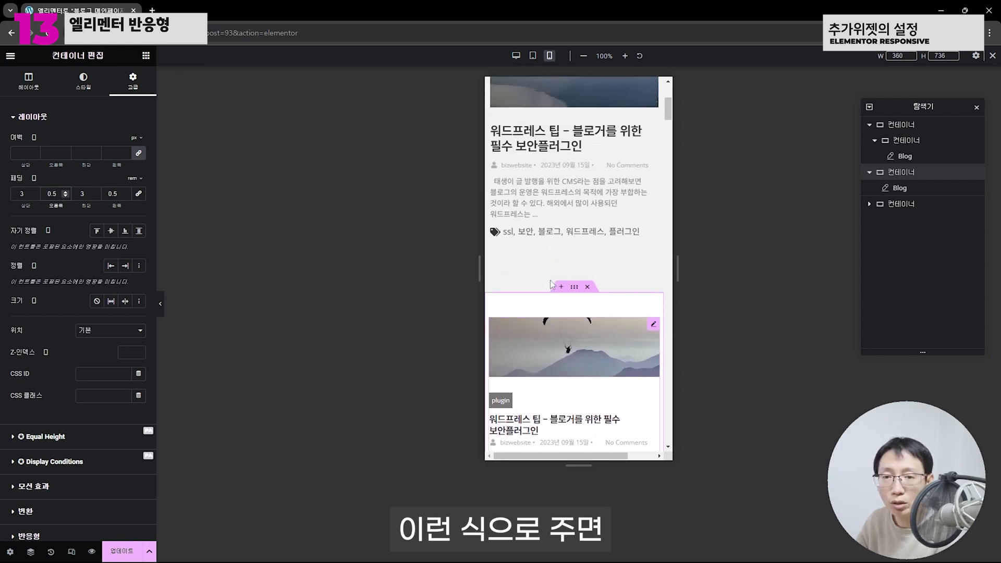
{"action": "scroll", "coordinate": [558, 271], "scroll_direction": "down", "scroll_amount": 3}
{"action": "scroll", "coordinate": [575, 243], "scroll_direction": "down", "scroll_amount": 1}
{"action": "scroll", "coordinate": [576, 243], "scroll_direction": "down", "scroll_amount": 10}
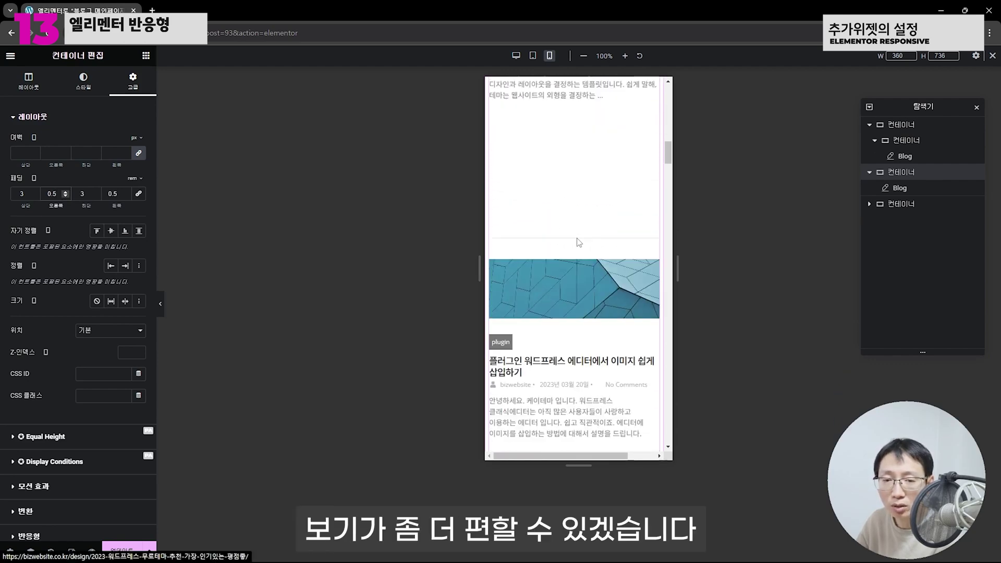
{"action": "scroll", "coordinate": [579, 242], "scroll_direction": "down", "scroll_amount": 15}
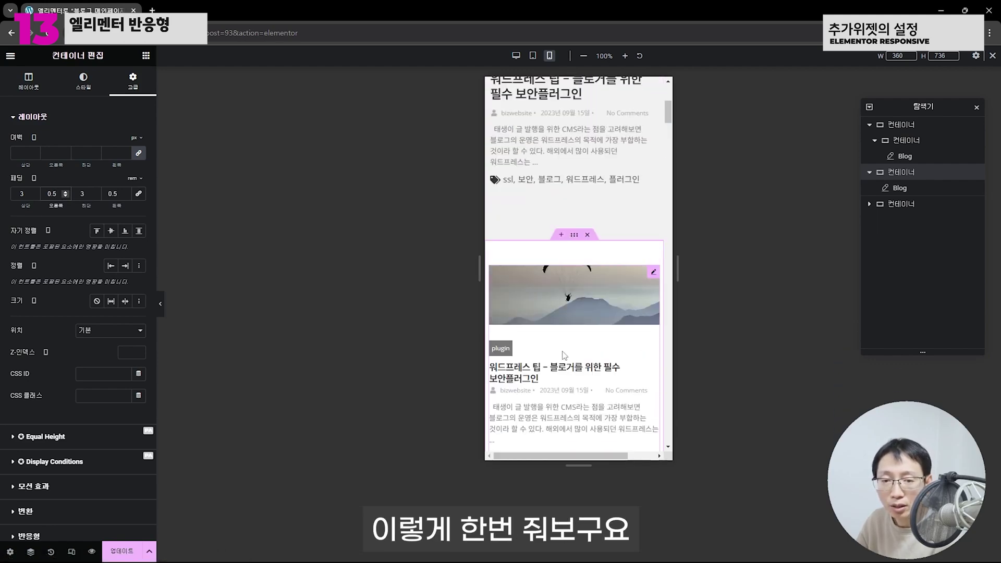
- Turn off the Grid option in the second Blog widget's general content settings to reduce the empty space below each post
{"action": "left_click", "coordinate": [570, 308]}
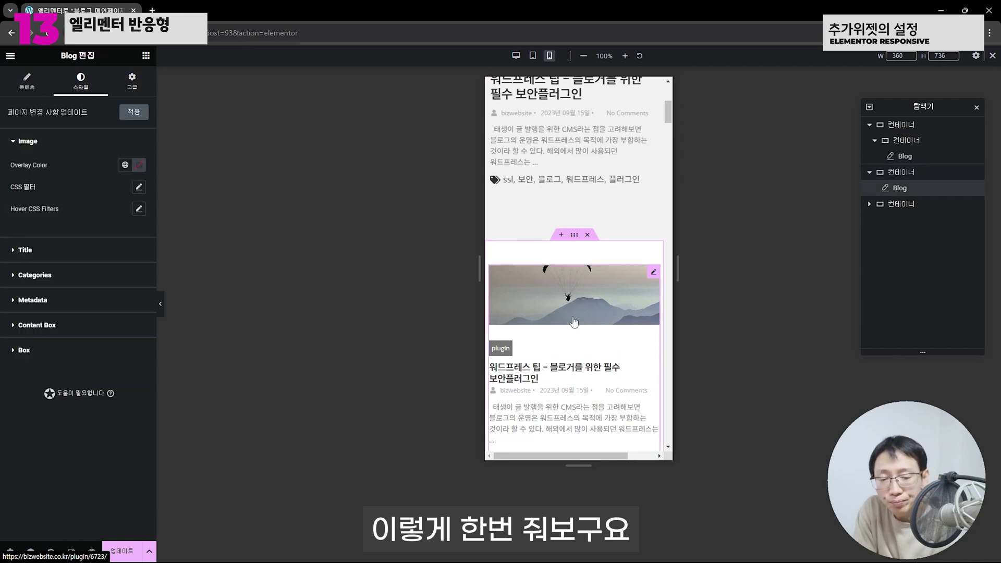
{"action": "scroll", "coordinate": [574, 322], "scroll_direction": "down", "scroll_amount": 2}
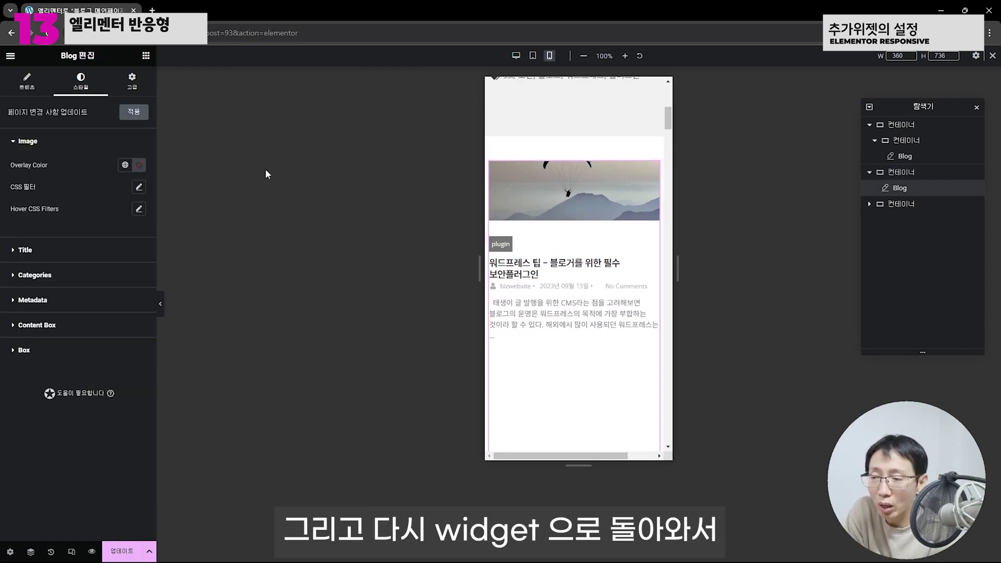
{"action": "left_click", "coordinate": [26, 84]}
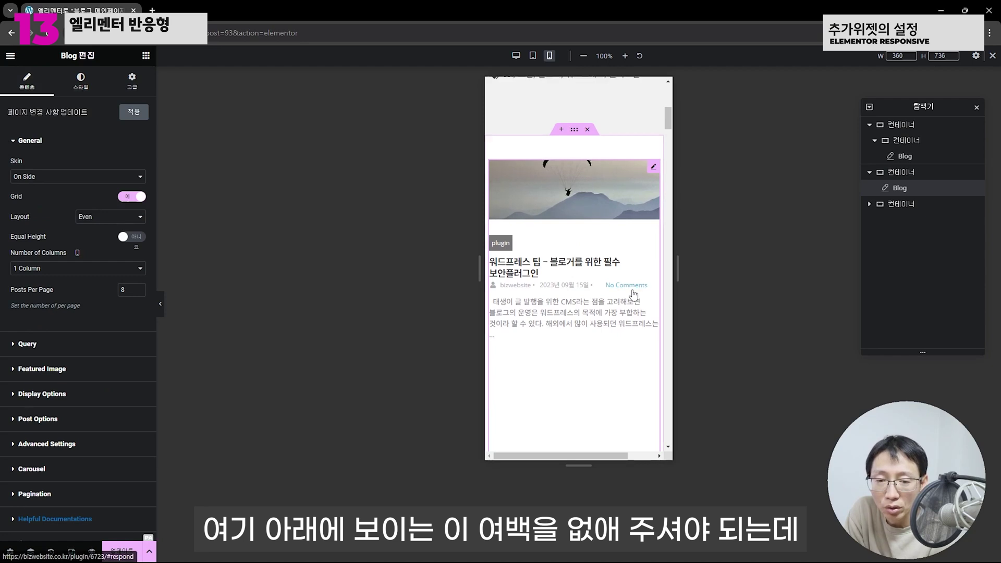
{"action": "scroll", "coordinate": [559, 344], "scroll_direction": "down", "scroll_amount": 2}
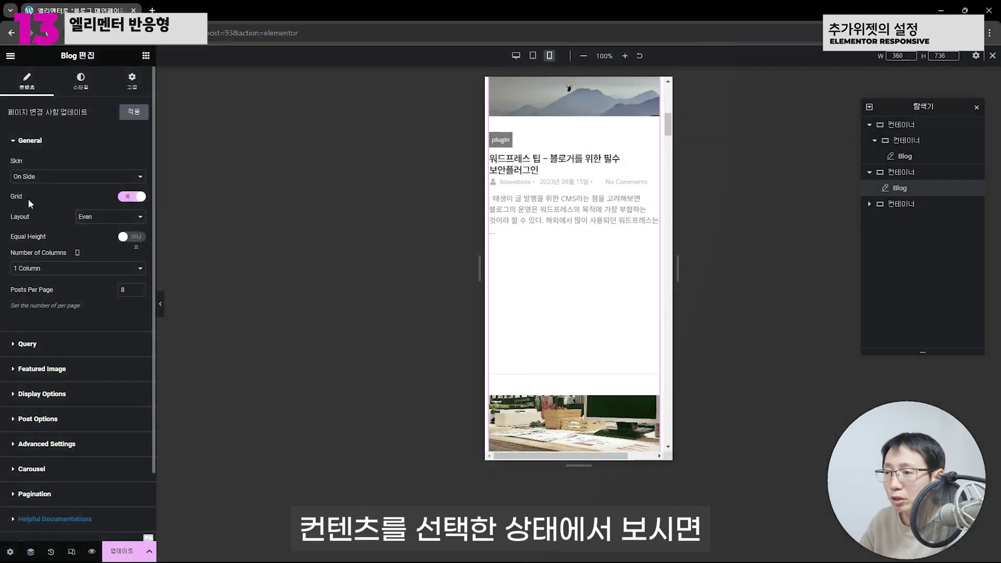
{"action": "left_click", "coordinate": [133, 199]}
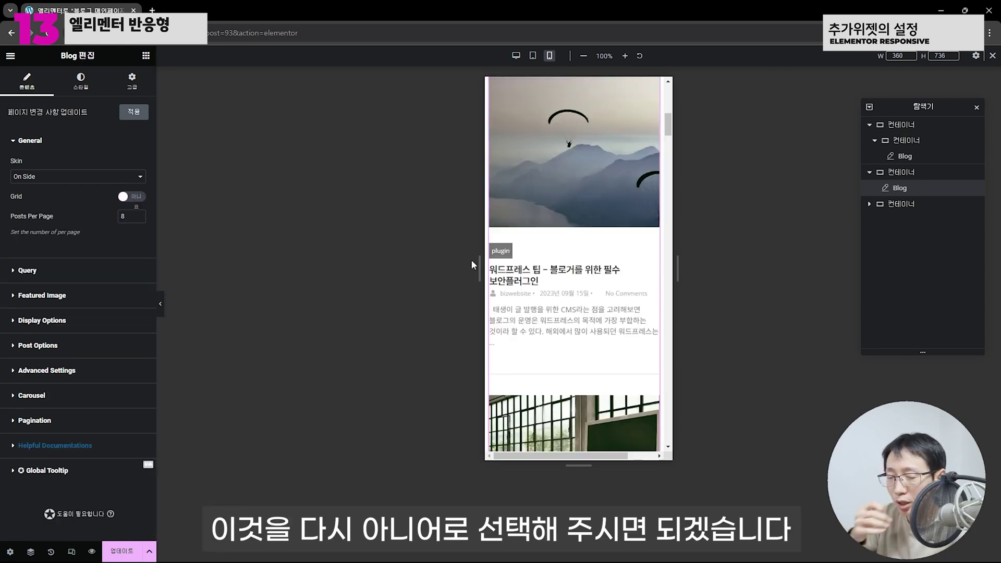
- Examine the spacing and image layout of the second Blog widget's posts down the mobile preview
{"action": "scroll", "coordinate": [555, 283], "scroll_direction": "down", "scroll_amount": 1}
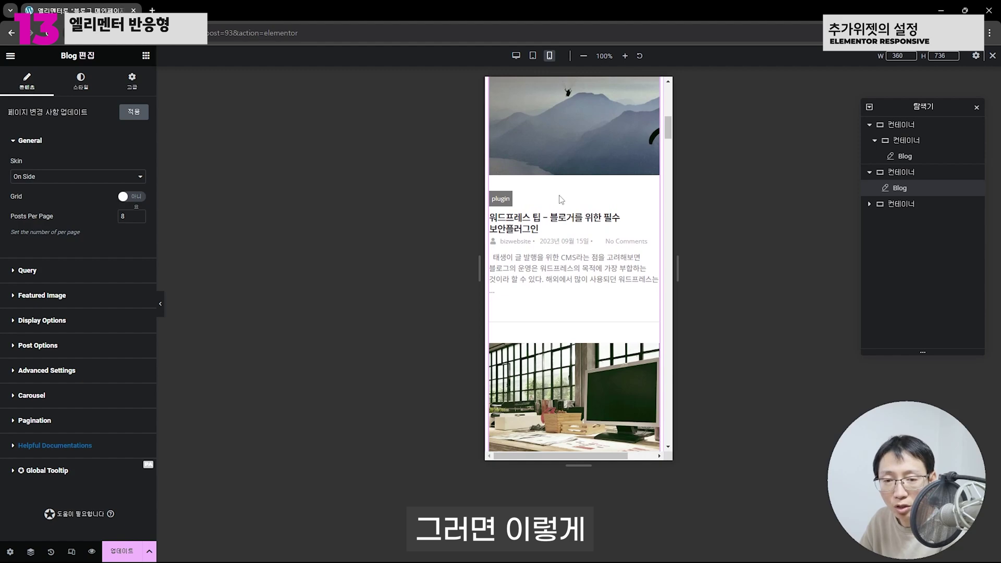
{"action": "scroll", "coordinate": [555, 282], "scroll_direction": "down", "scroll_amount": 2}
{"action": "scroll", "coordinate": [548, 261], "scroll_direction": "up", "scroll_amount": 1}
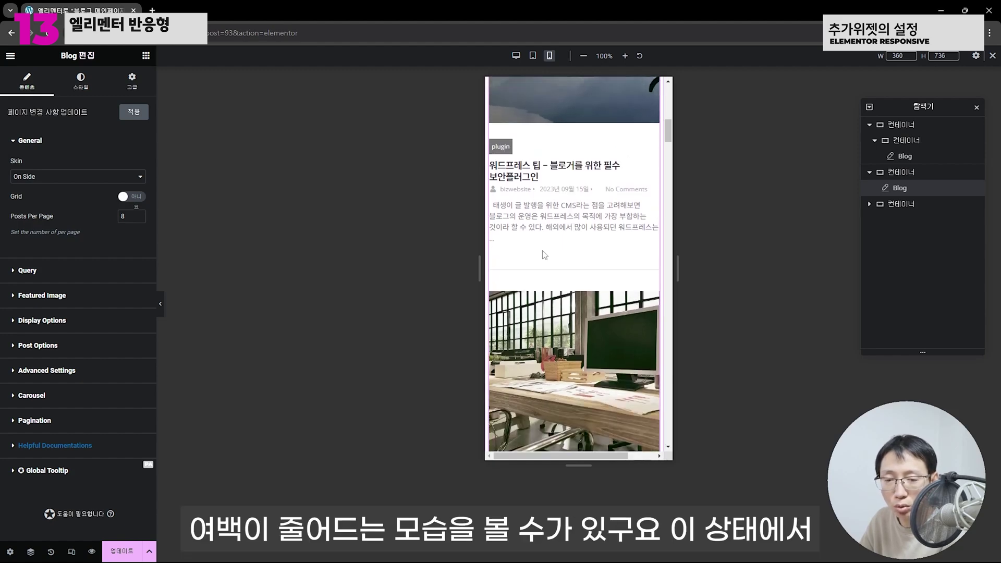
{"action": "scroll", "coordinate": [547, 258], "scroll_direction": "down", "scroll_amount": 5}
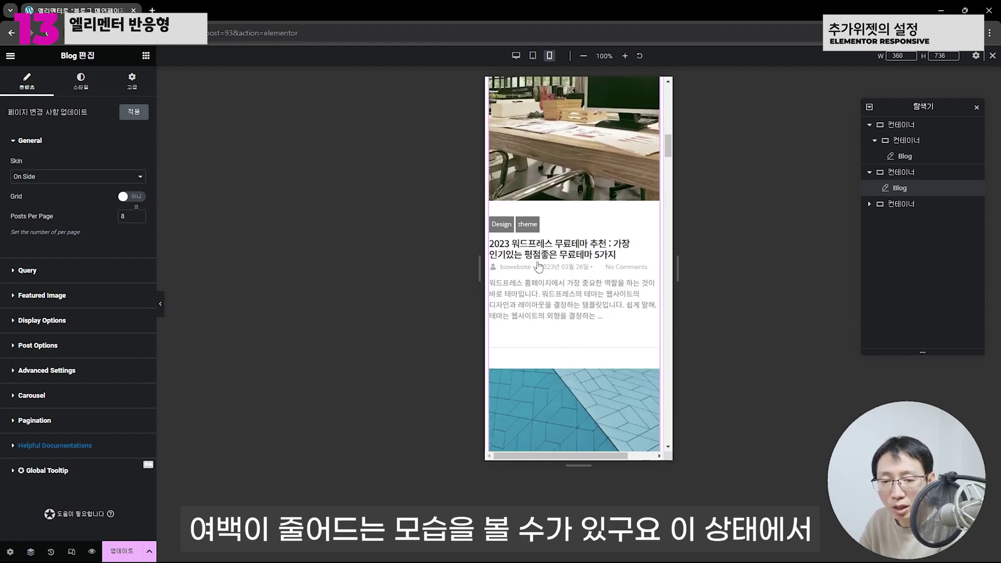
{"action": "scroll", "coordinate": [579, 271], "scroll_direction": "down", "scroll_amount": 6}
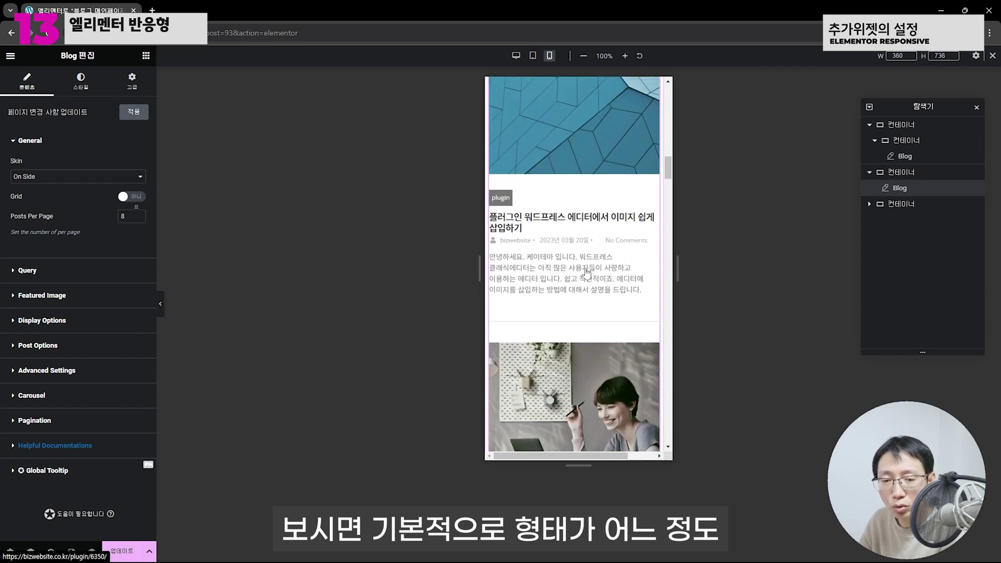
{"action": "scroll", "coordinate": [587, 273], "scroll_direction": "down", "scroll_amount": 10}
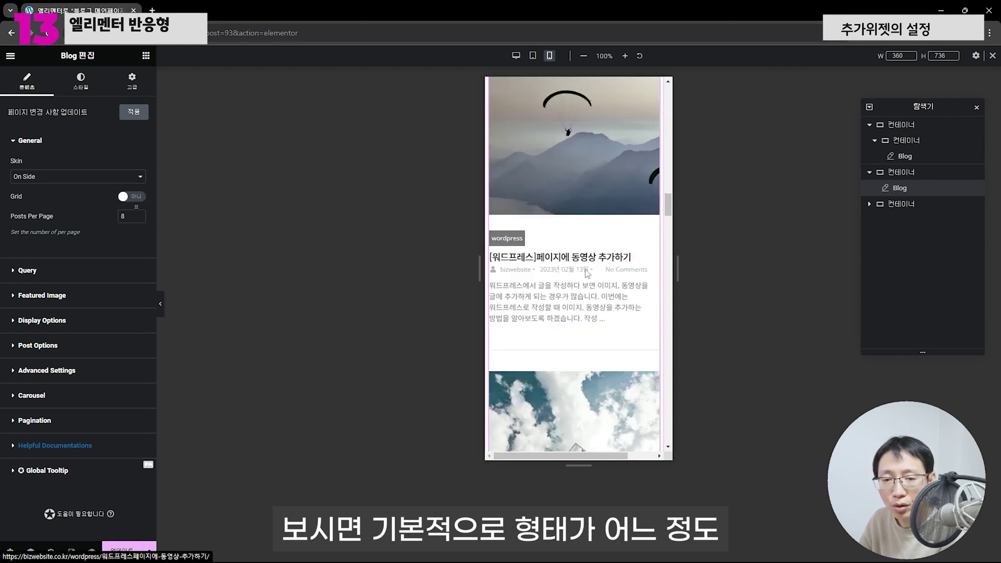
{"action": "scroll", "coordinate": [587, 273], "scroll_direction": "down", "scroll_amount": 10}
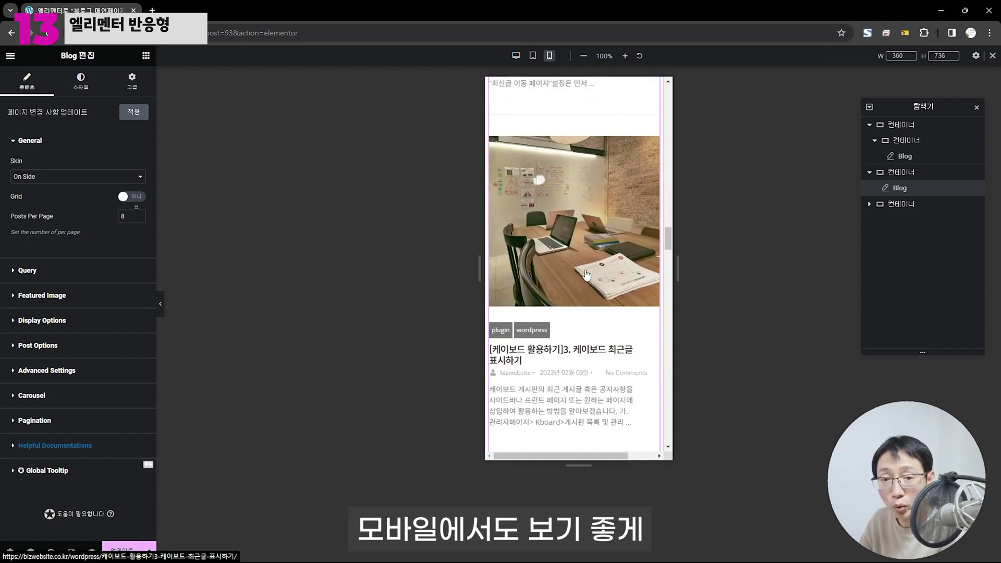
- Review how the second Blog widget's posts line up in the mobile preview with the Grid option turned off
{"action": "scroll", "coordinate": [588, 276], "scroll_direction": "down", "scroll_amount": 10}
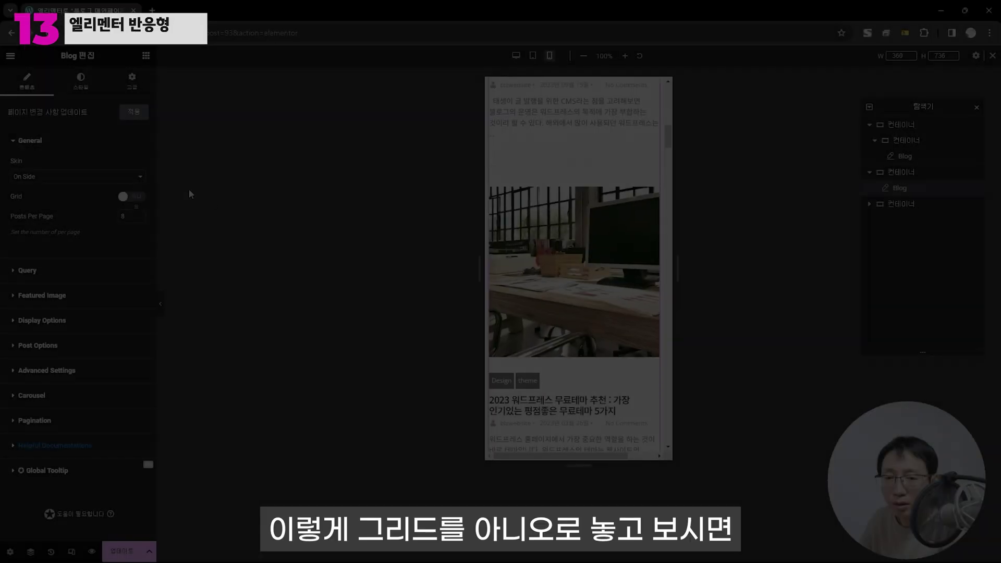
{"action": "scroll", "coordinate": [644, 236], "scroll_direction": "up", "scroll_amount": 1}
{"action": "scroll", "coordinate": [643, 240], "scroll_direction": "up", "scroll_amount": 6}
{"action": "scroll", "coordinate": [634, 261], "scroll_direction": "down", "scroll_amount": 4}
{"action": "scroll", "coordinate": [636, 266], "scroll_direction": "down", "scroll_amount": 8}
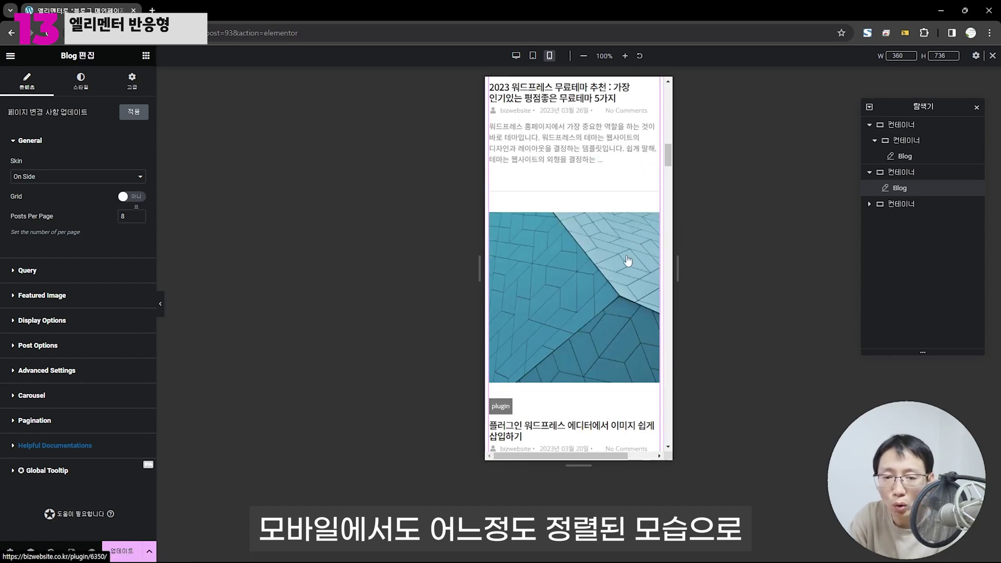
{"action": "scroll", "coordinate": [580, 232], "scroll_direction": "down", "scroll_amount": 4}
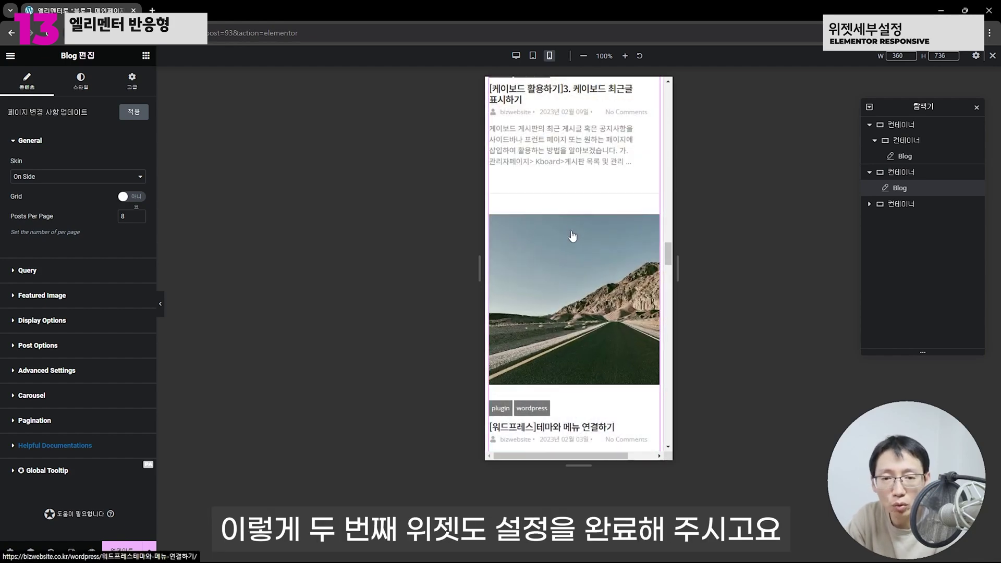
- Examine the third Blog section, headed 워드프레스 팁, and its outer spacing in the mobile preview
{"action": "scroll", "coordinate": [572, 236], "scroll_direction": "down", "scroll_amount": 4}
{"action": "scroll", "coordinate": [573, 236], "scroll_direction": "down", "scroll_amount": 6}
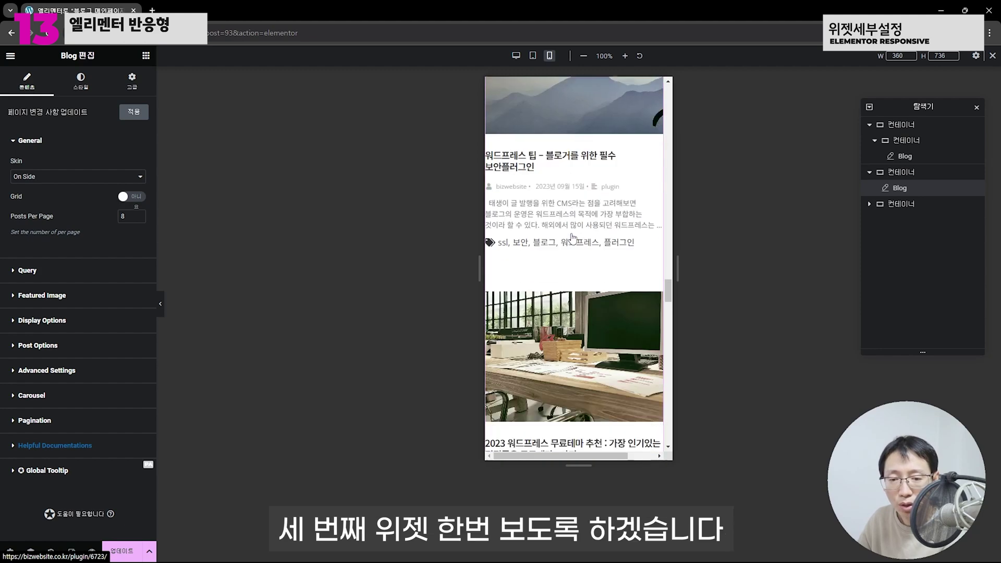
{"action": "scroll", "coordinate": [573, 237], "scroll_direction": "up", "scroll_amount": 4}
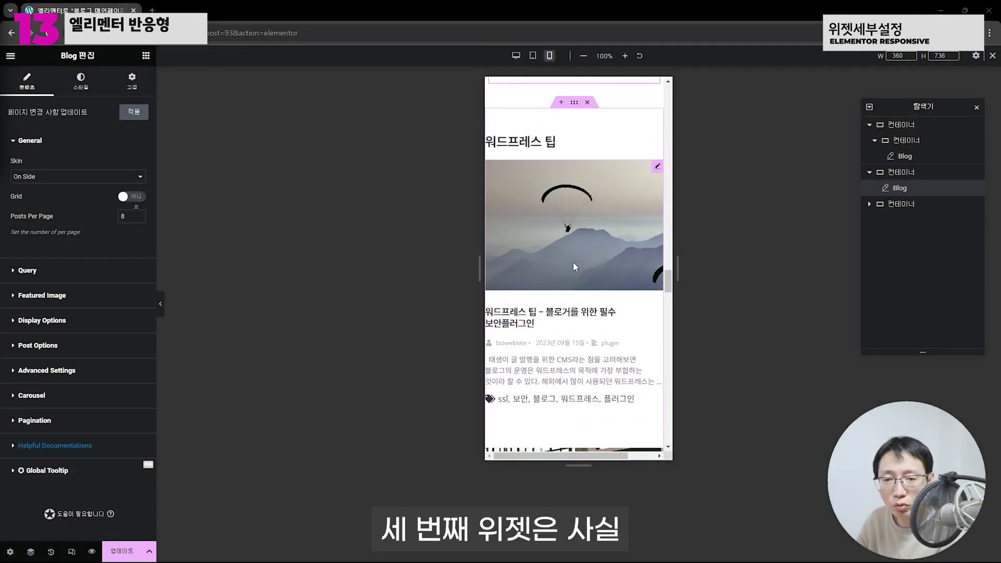
{"action": "scroll", "coordinate": [574, 264], "scroll_direction": "down", "scroll_amount": 1}
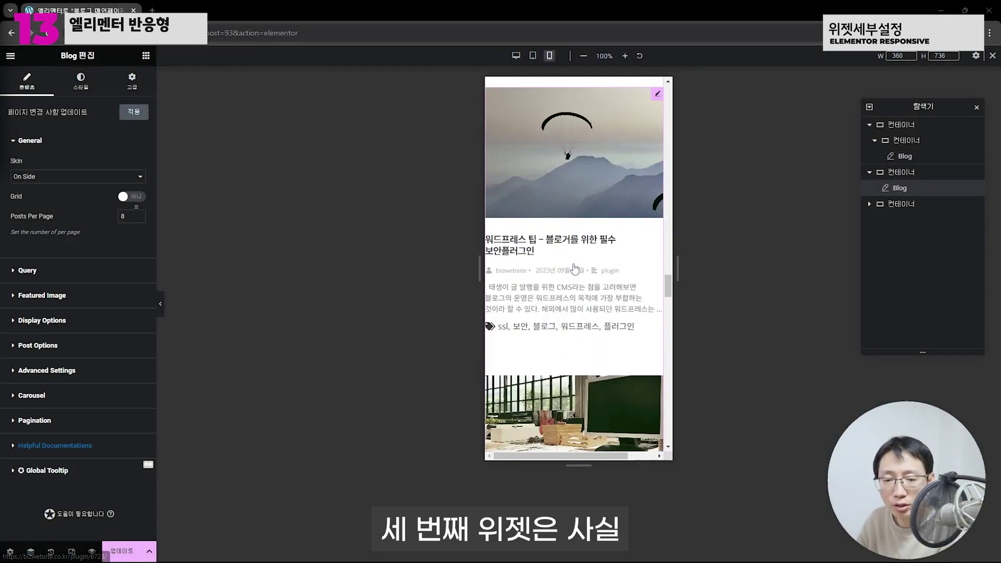
{"action": "scroll", "coordinate": [573, 269], "scroll_direction": "down", "scroll_amount": 1}
{"action": "scroll", "coordinate": [574, 269], "scroll_direction": "up", "scroll_amount": 4}
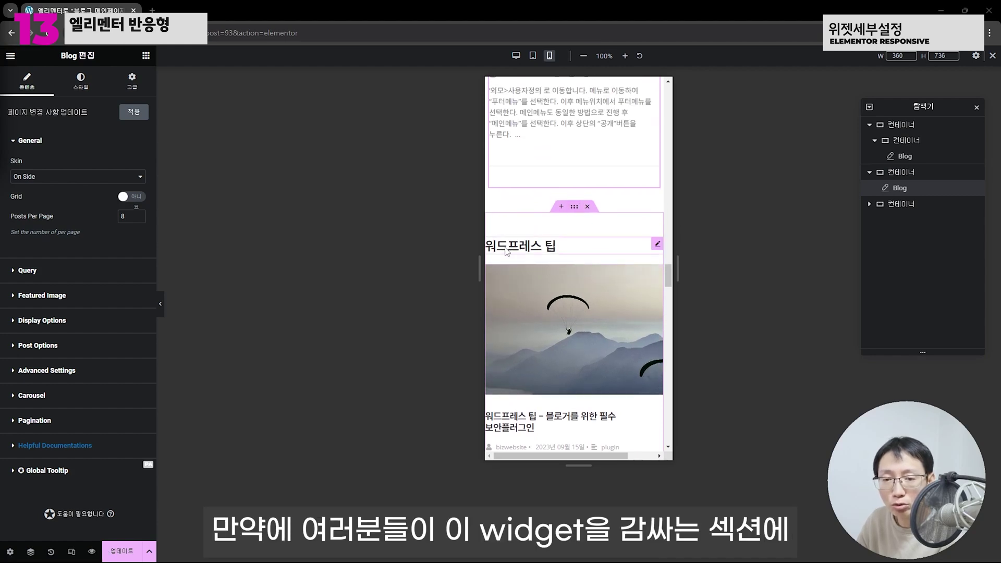
- Unlink the third container's mobile padding and set top and bottom to 3 rem and right and left to 0.5 rem, checking the posts' side spacing
{"action": "left_click", "coordinate": [574, 207]}
{"action": "left_click", "coordinate": [133, 81]}
{"action": "left_click", "coordinate": [138, 194]}
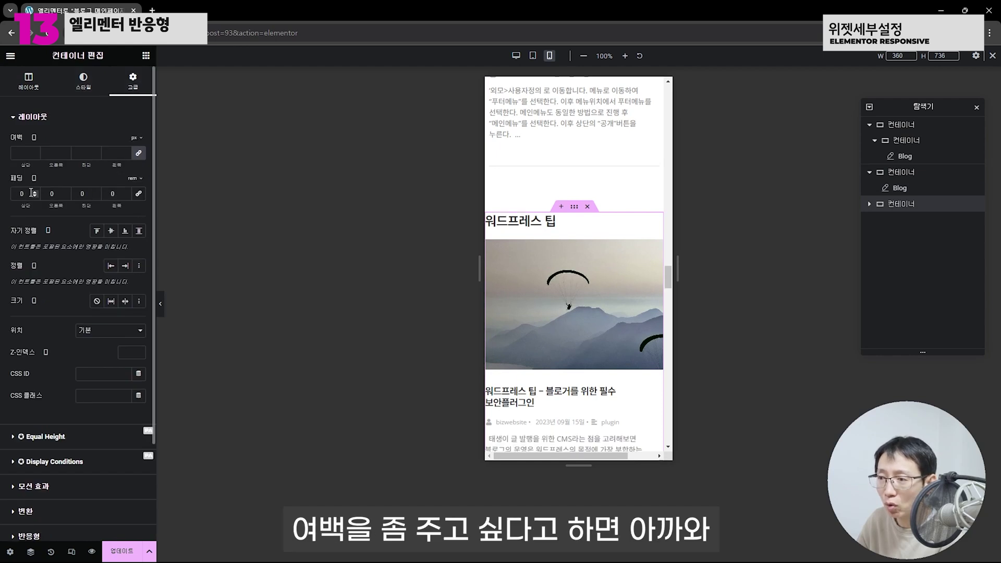
{"action": "type", "text": "3"}
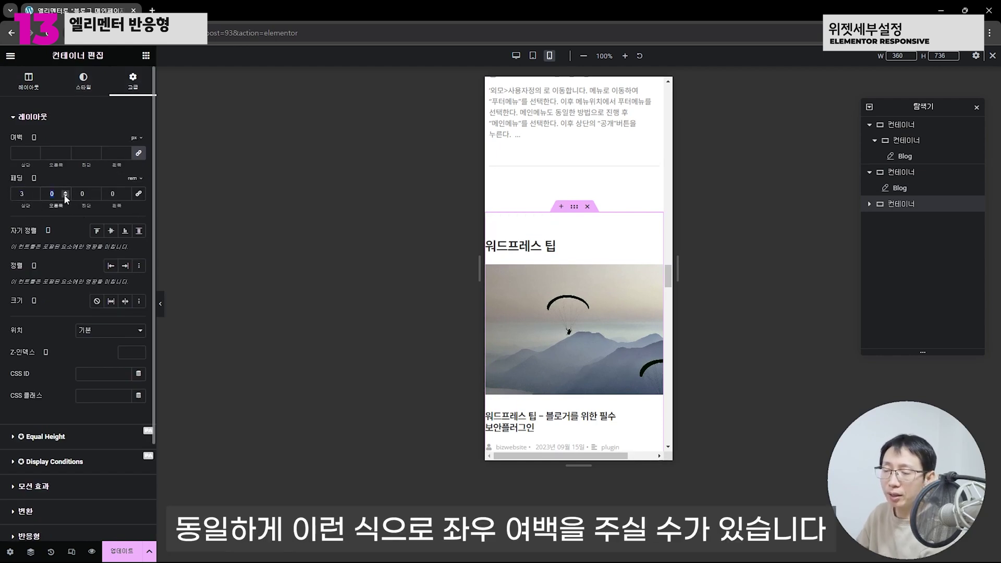
{"action": "type", "text": ".5"}
{"action": "key", "text": "Tab"}
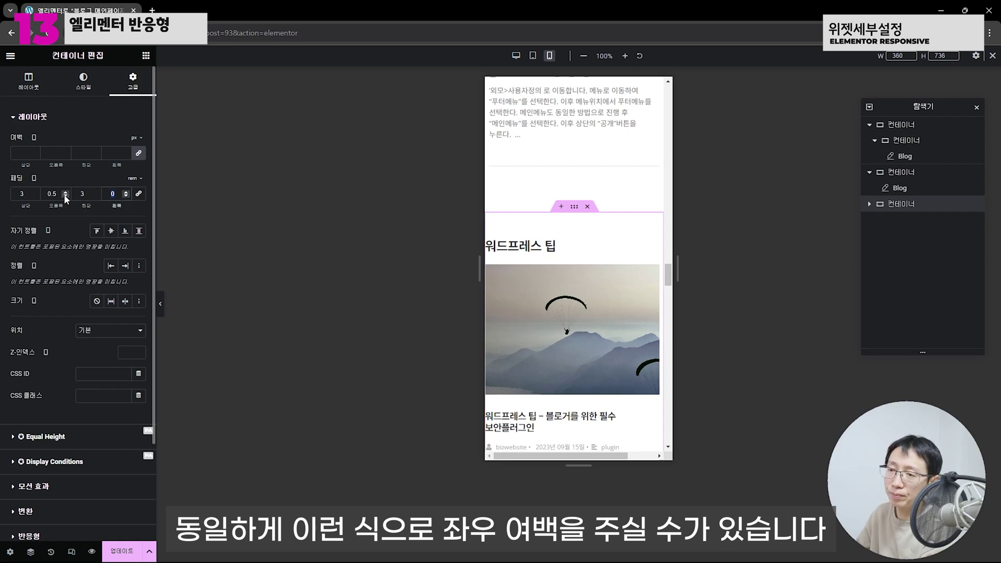
{"action": "type", "text": ".5"}
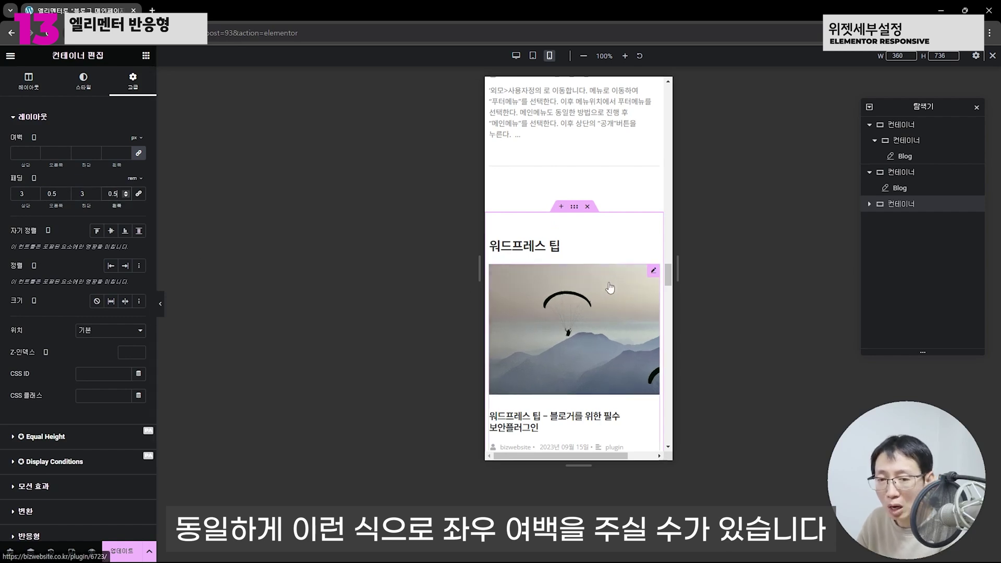
{"action": "scroll", "coordinate": [610, 289], "scroll_direction": "down", "scroll_amount": 2}
{"action": "scroll", "coordinate": [610, 288], "scroll_direction": "down", "scroll_amount": 3}
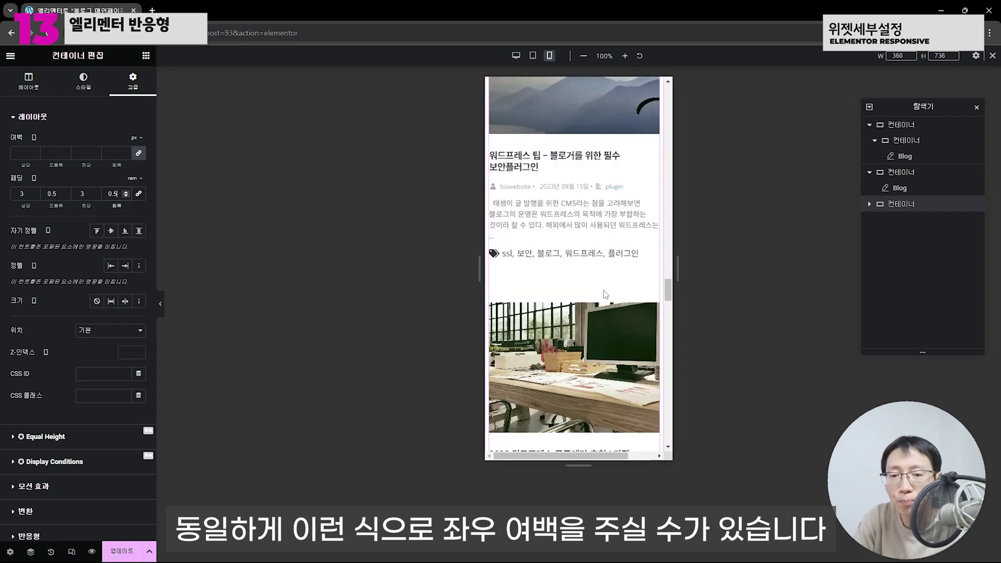
{"action": "scroll", "coordinate": [605, 295], "scroll_direction": "down", "scroll_amount": 1}
{"action": "scroll", "coordinate": [574, 271], "scroll_direction": "up", "scroll_amount": 2}
- Open the third Blog widget's Content Box style settings and compare its margin and padding options with the gaps between posts
{"action": "left_click", "coordinate": [565, 243]}
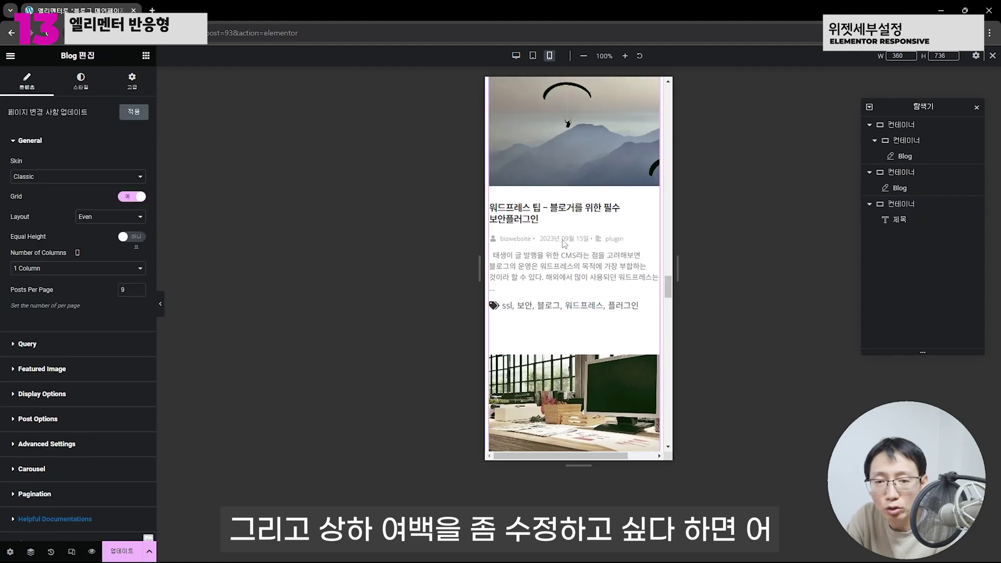
{"action": "left_click", "coordinate": [80, 81]}
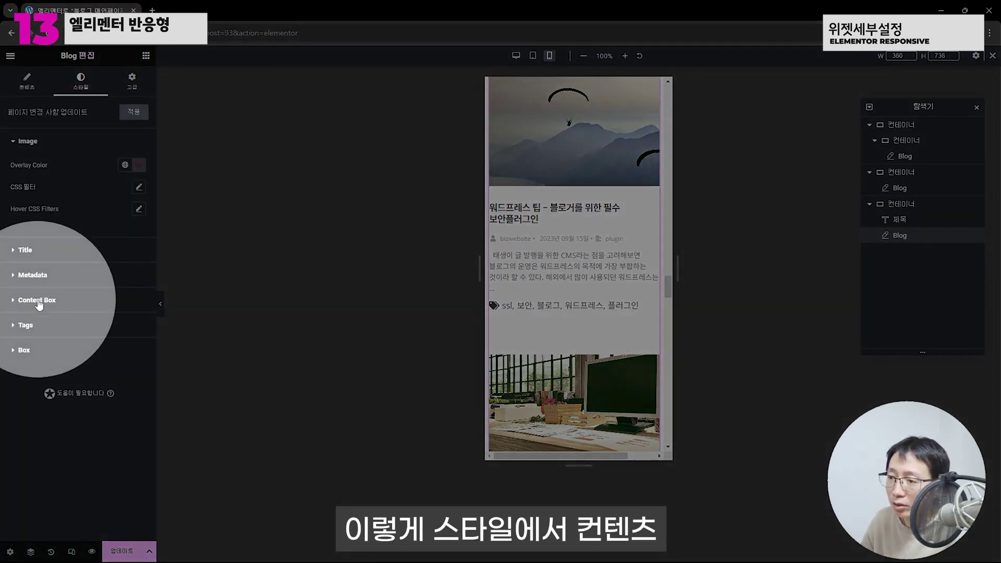
{"action": "left_click", "coordinate": [37, 301]}
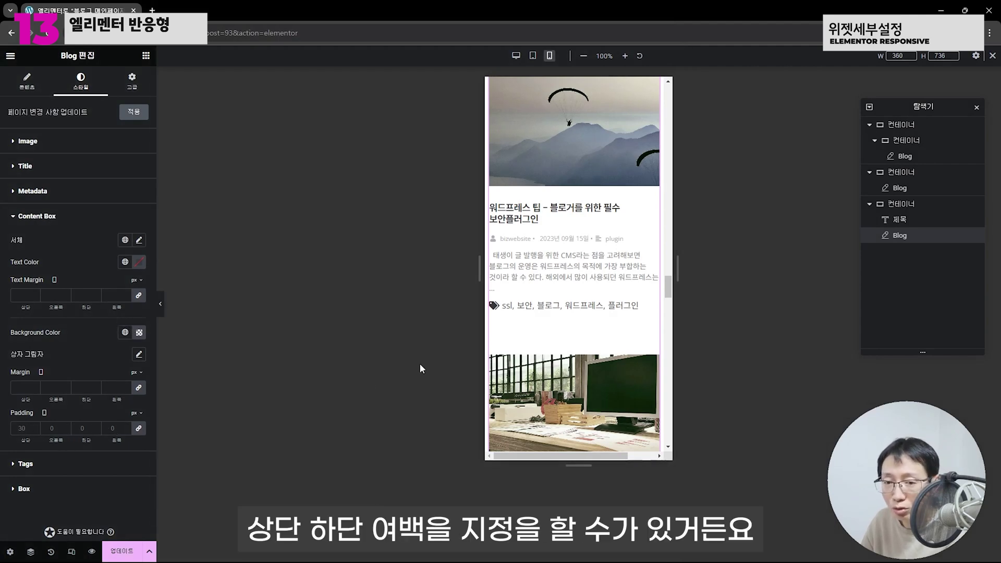
{"action": "scroll", "coordinate": [534, 318], "scroll_direction": "down", "scroll_amount": 7}
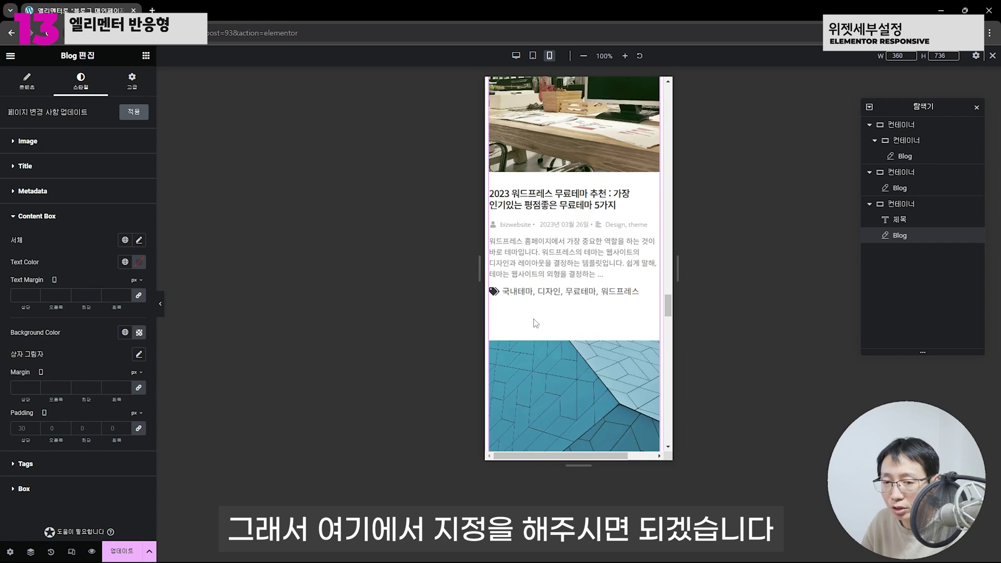
{"action": "scroll", "coordinate": [534, 318], "scroll_direction": "up", "scroll_amount": 3}
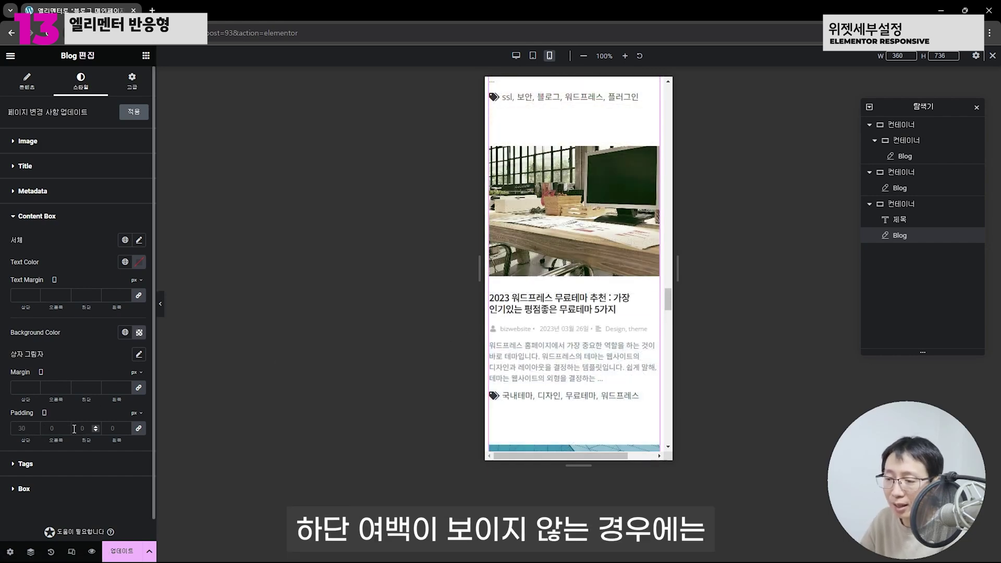
- Open the third Blog widget's Box style settings and go to the bottom padding value that controls the space below each post
{"action": "left_click", "coordinate": [38, 216]}
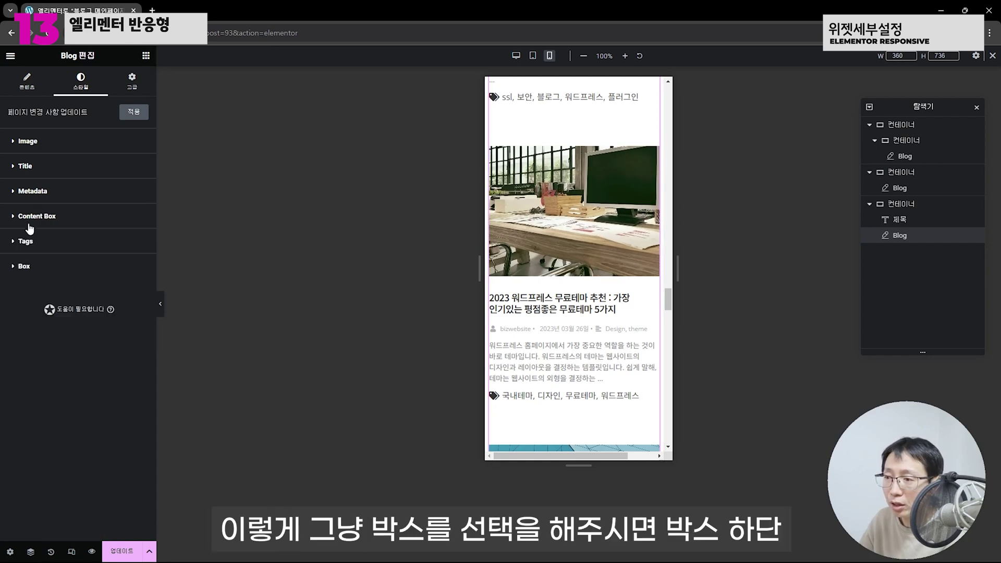
{"action": "left_click", "coordinate": [29, 272]}
{"action": "scroll", "coordinate": [66, 292], "scroll_direction": "down", "scroll_amount": 2}
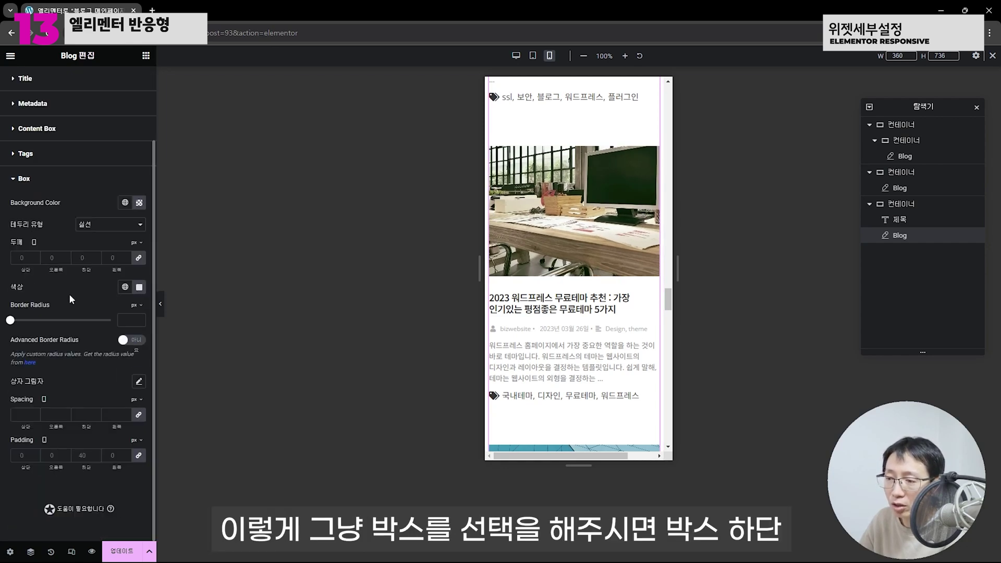
{"action": "left_click", "coordinate": [87, 454]}
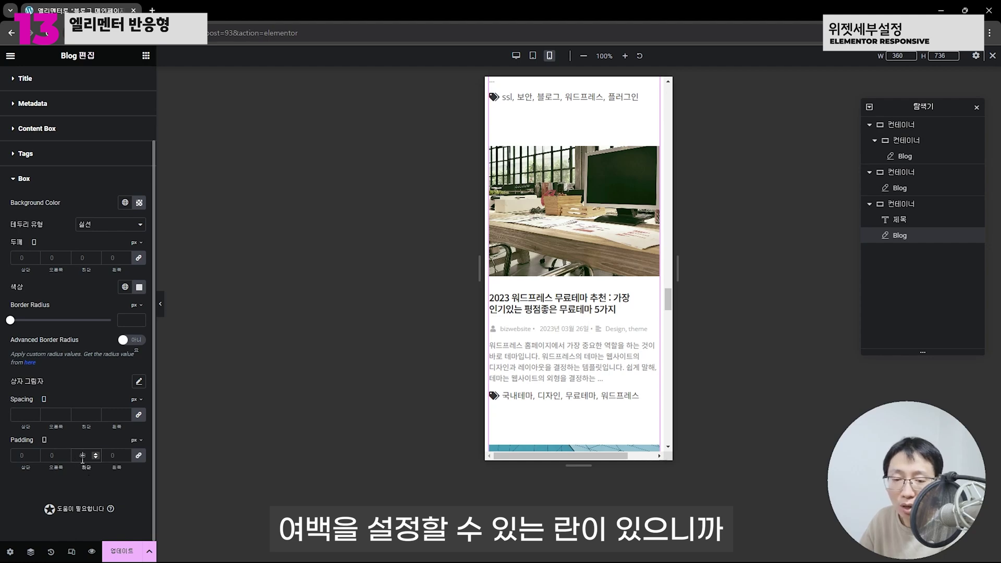
- Review the whole page in the mobile preview, down to the footer and back up through the Blog sections
{"action": "scroll", "coordinate": [587, 374], "scroll_direction": "down", "scroll_amount": 6}
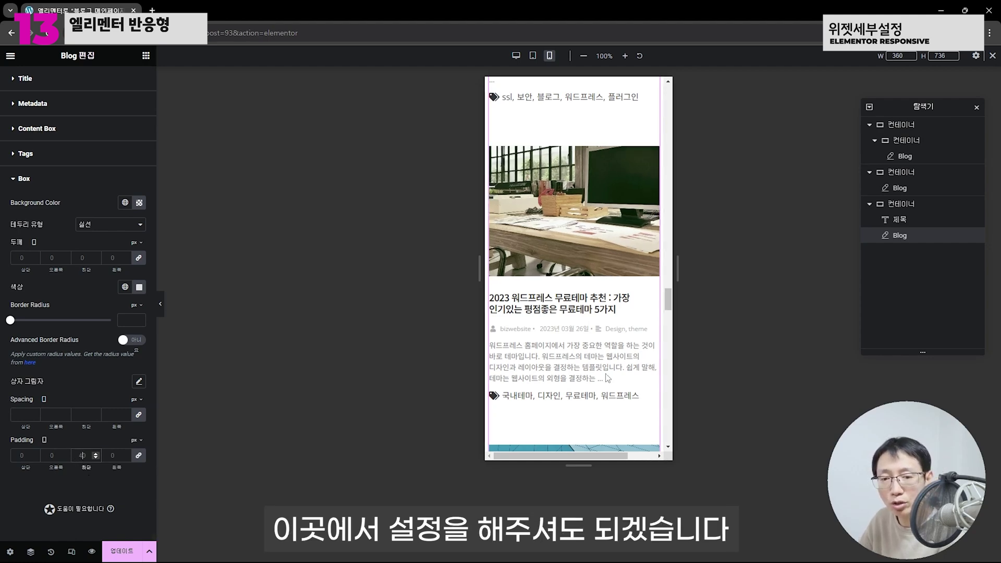
{"action": "scroll", "coordinate": [587, 375], "scroll_direction": "down", "scroll_amount": 10}
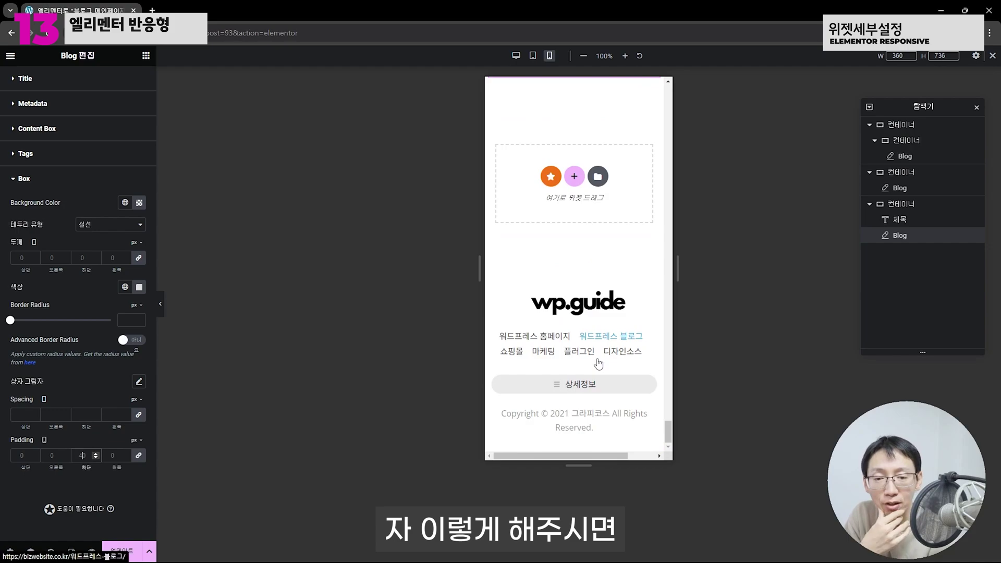
{"action": "scroll", "coordinate": [600, 362], "scroll_direction": "up", "scroll_amount": 15}
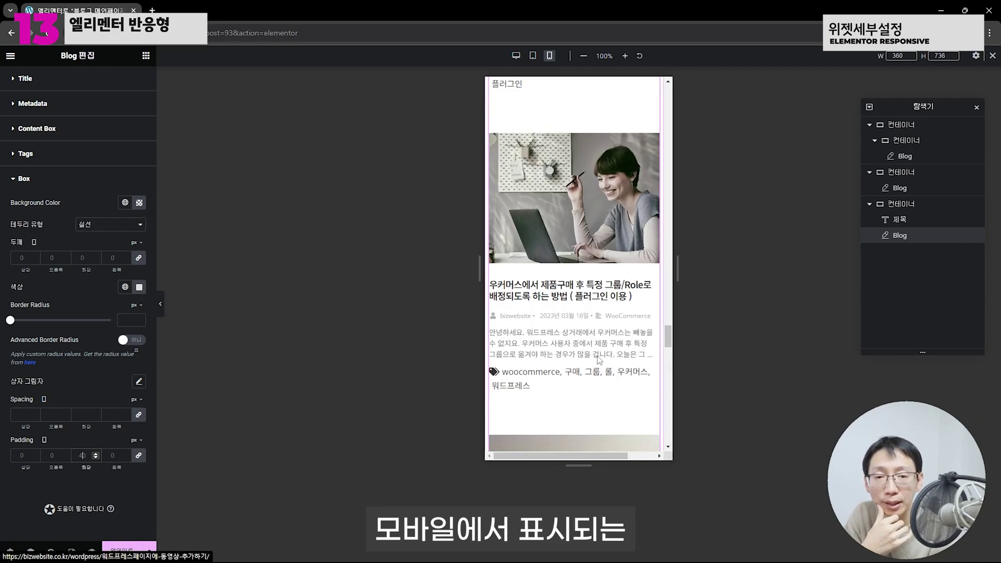
{"action": "scroll", "coordinate": [599, 362], "scroll_direction": "up", "scroll_amount": 10}
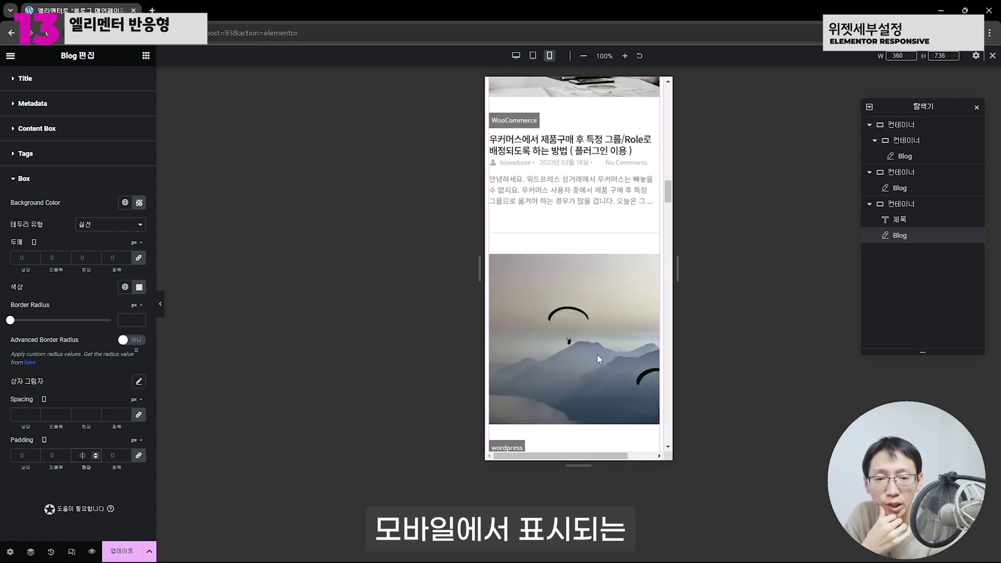
{"action": "scroll", "coordinate": [598, 360], "scroll_direction": "up", "scroll_amount": 5}
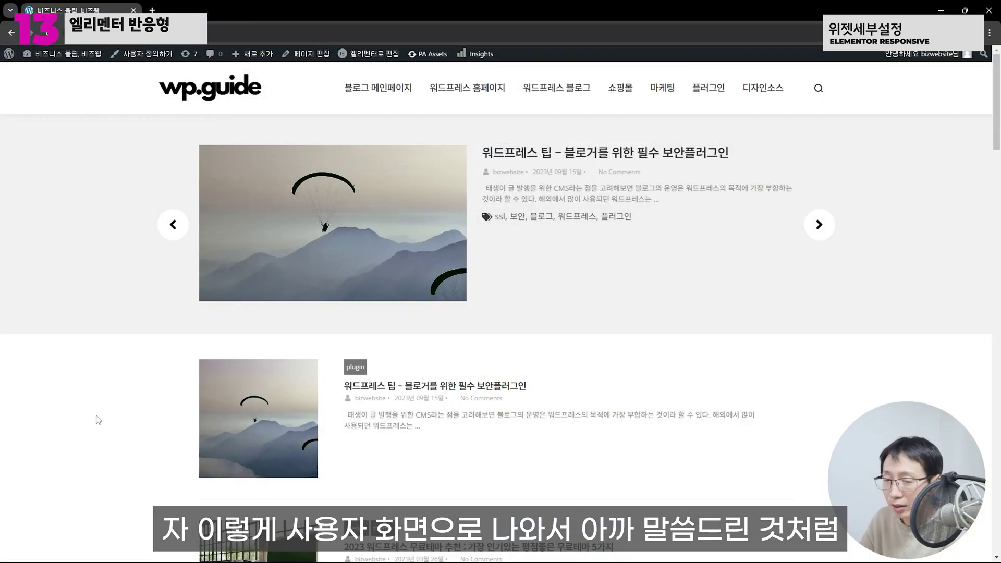
- Open the browser's developer tools on the live blog page and show the page in the mobile device view
{"action": "key", "text": "F12"}
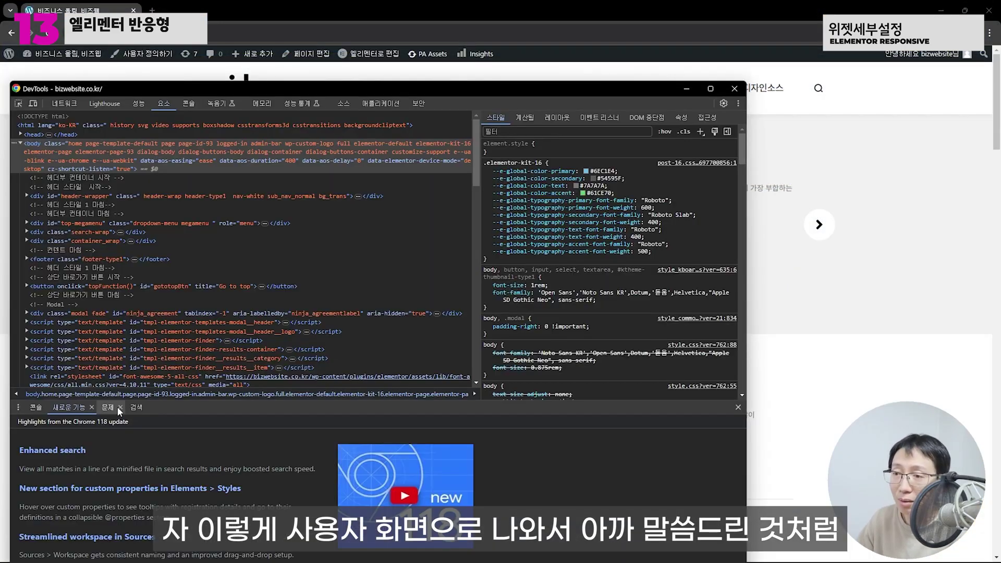
{"action": "left_click", "coordinate": [34, 103]}
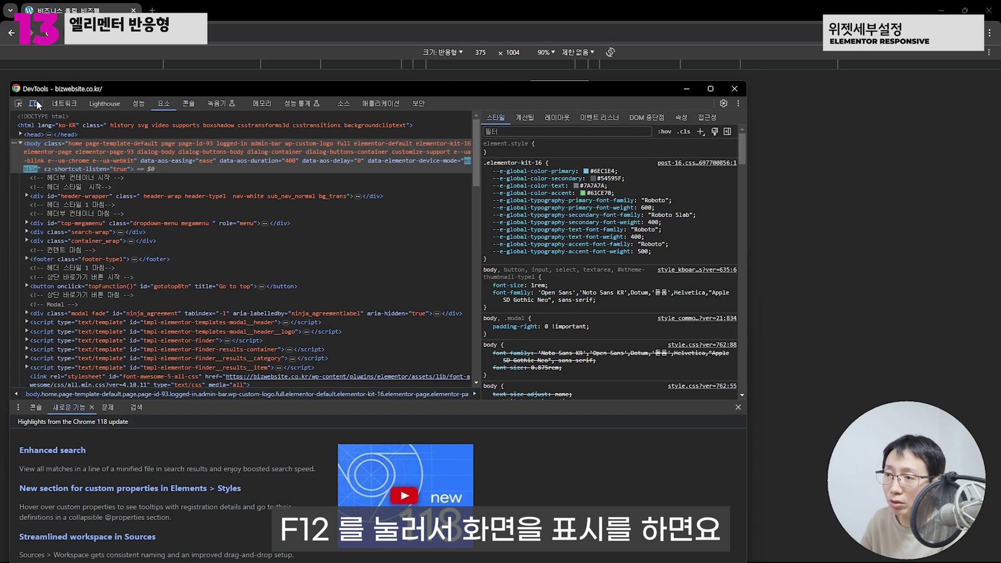
{"action": "left_click", "coordinate": [212, 6]}
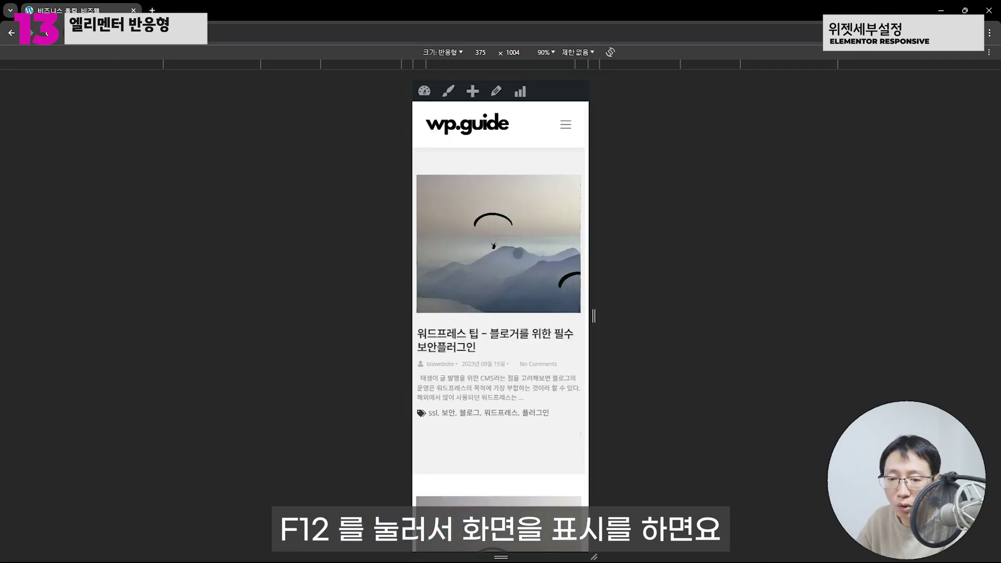
- Examine the side margins and the spacing between images and post text down the live page in the mobile device view
{"action": "scroll", "coordinate": [518, 254], "scroll_direction": "down", "scroll_amount": 5}
{"action": "scroll", "coordinate": [533, 242], "scroll_direction": "down", "scroll_amount": 2}
{"action": "scroll", "coordinate": [526, 250], "scroll_direction": "down", "scroll_amount": 6}
{"action": "scroll", "coordinate": [523, 257], "scroll_direction": "down", "scroll_amount": 10}
{"action": "scroll", "coordinate": [491, 189], "scroll_direction": "up", "scroll_amount": 1}
{"action": "scroll", "coordinate": [491, 189], "scroll_direction": "up", "scroll_amount": 1}
{"action": "scroll", "coordinate": [490, 235], "scroll_direction": "up", "scroll_amount": 4}
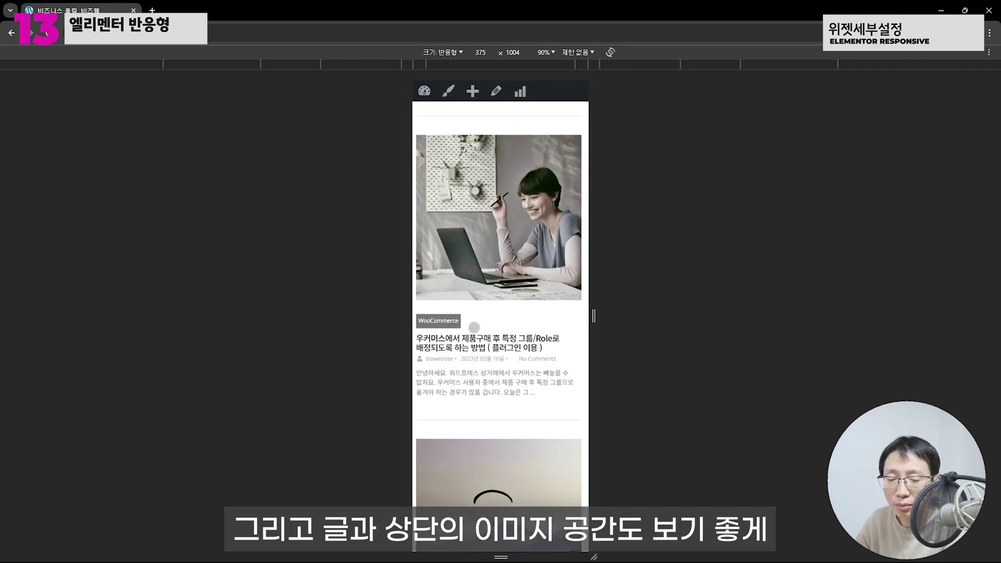
{"action": "scroll", "coordinate": [451, 359], "scroll_direction": "down", "scroll_amount": 10}
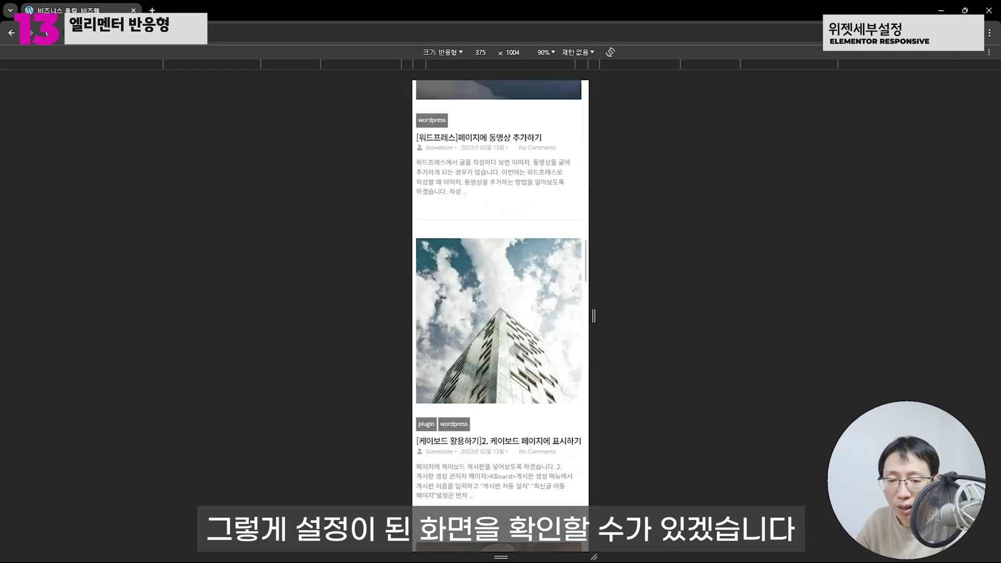
{"action": "scroll", "coordinate": [514, 351], "scroll_direction": "down", "scroll_amount": 5}
{"action": "scroll", "coordinate": [513, 351], "scroll_direction": "up", "scroll_amount": 10}
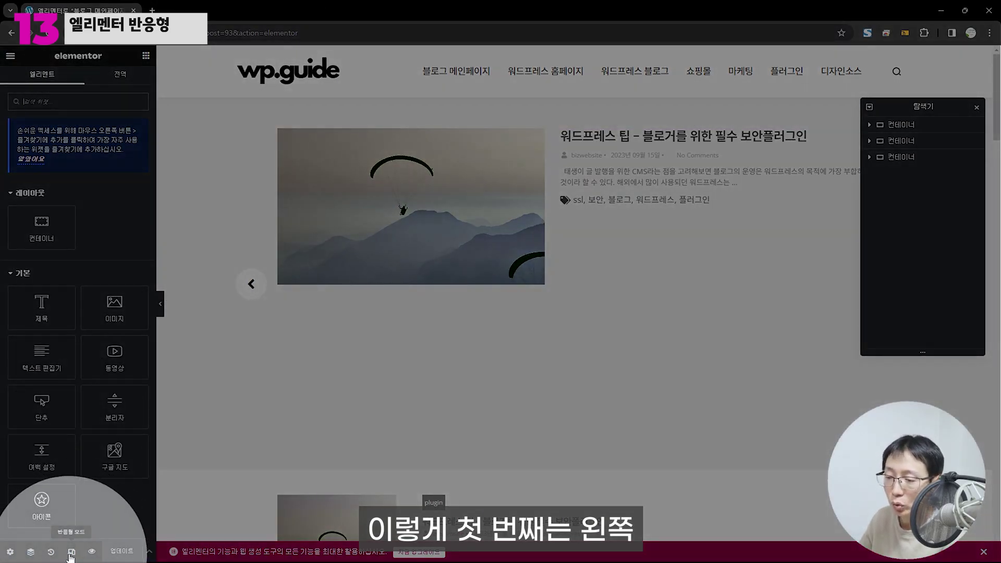
- Turn on Elementor's responsive mode in mobile view and open the first Blog widget's Box style settings
{"action": "left_click", "coordinate": [71, 552]}
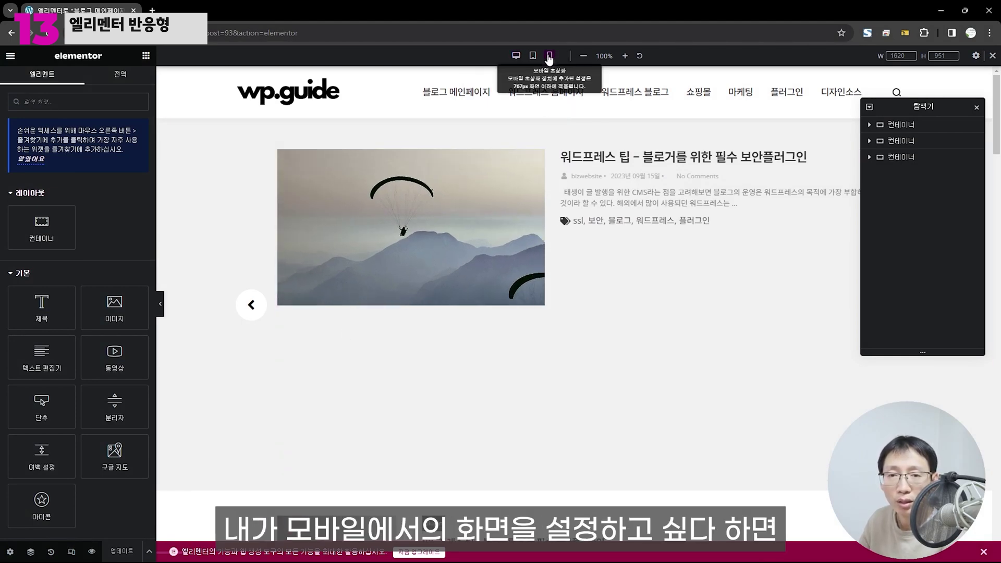
{"action": "left_click", "coordinate": [550, 56]}
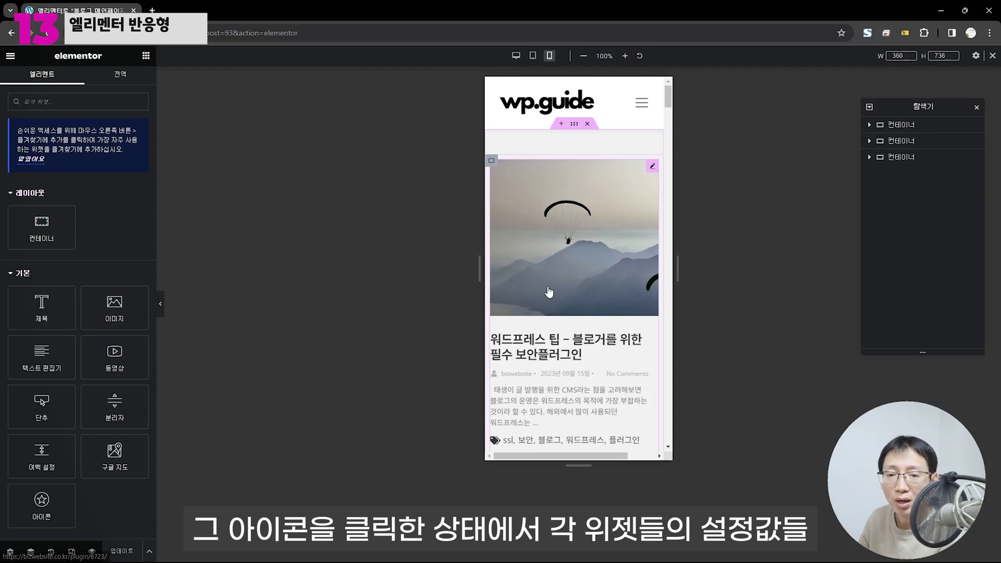
{"action": "left_click", "coordinate": [549, 292]}
{"action": "left_click", "coordinate": [81, 83]}
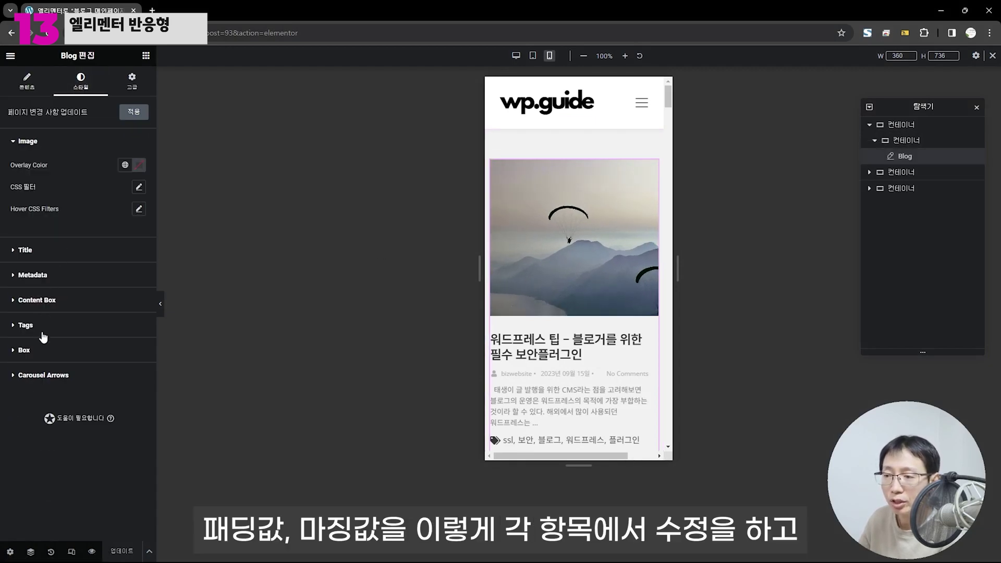
{"action": "left_click", "coordinate": [37, 351]}
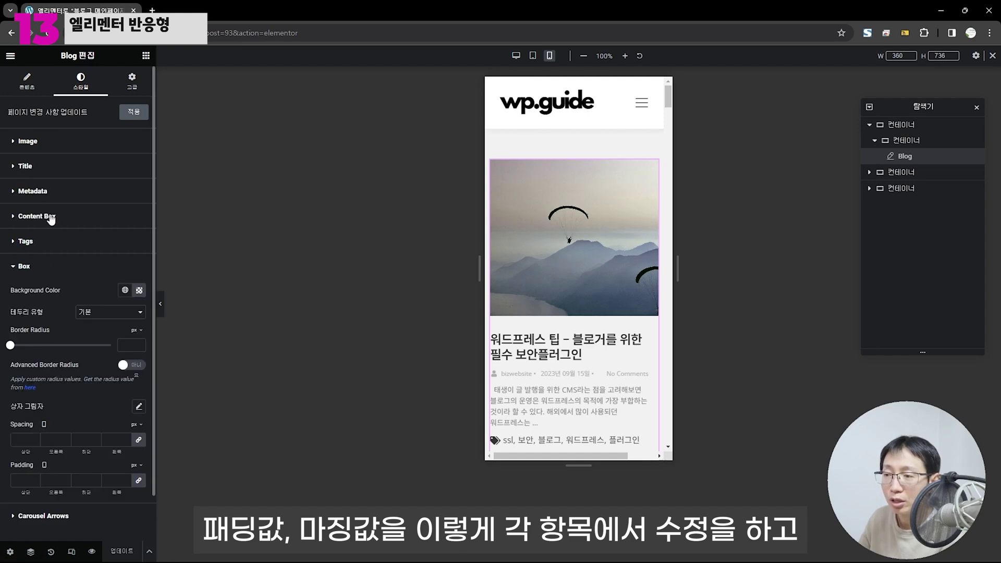
- Update the page from the first Blog widget's Metadata style settings and look over the Blog sections in desktop view
{"action": "left_click", "coordinate": [42, 192]}
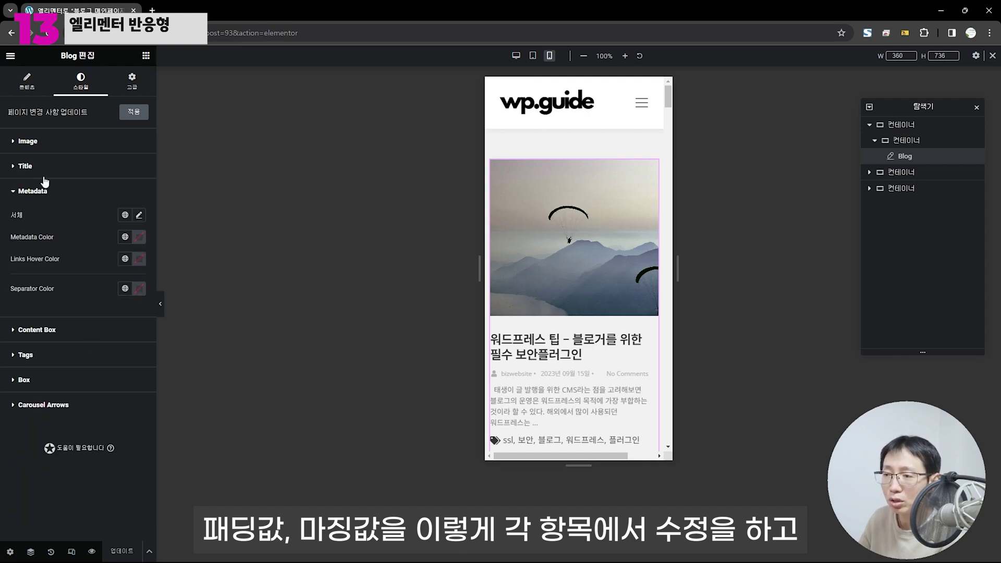
{"action": "left_click", "coordinate": [116, 556]}
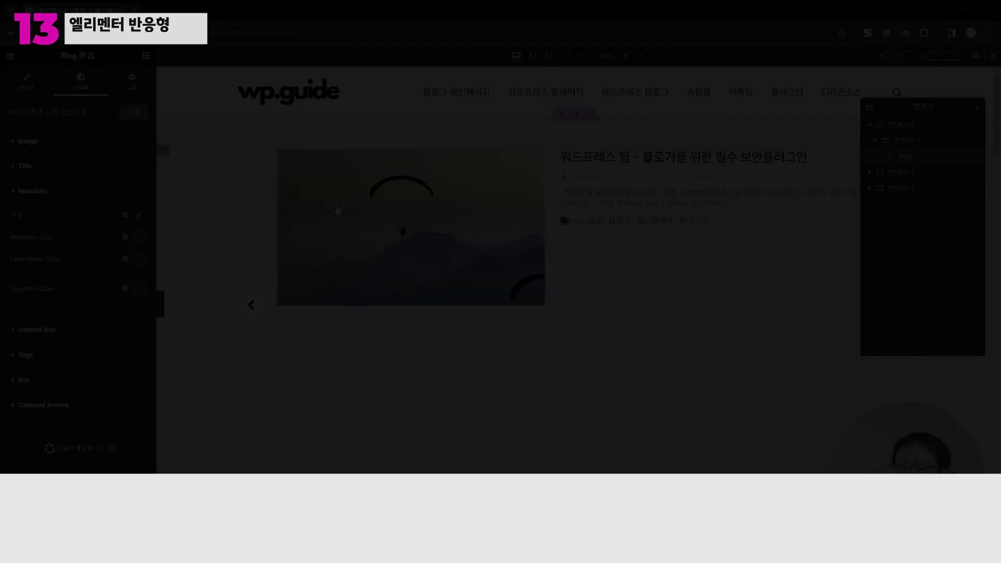
{"action": "scroll", "coordinate": [370, 243], "scroll_direction": "down", "scroll_amount": 20}
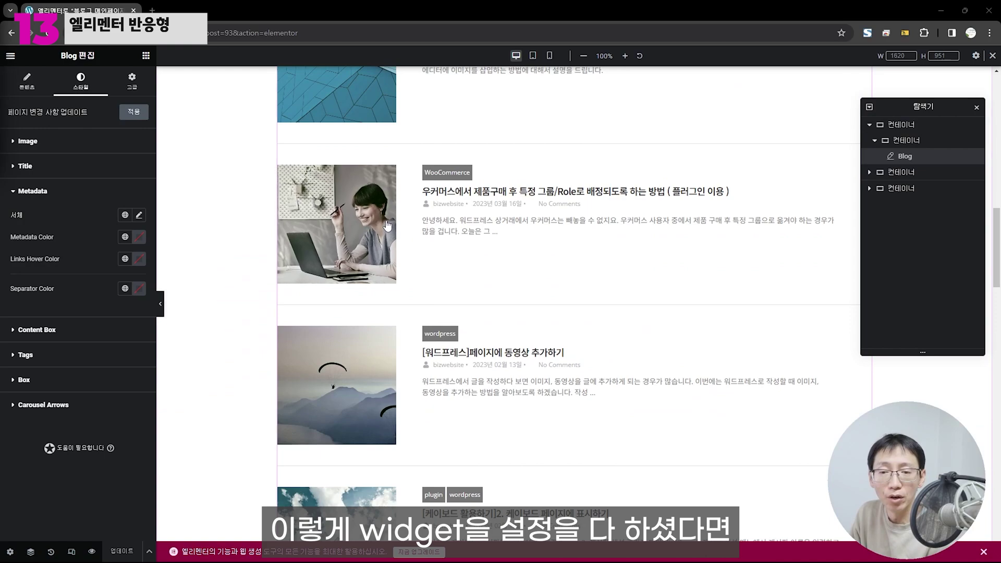
{"action": "scroll", "coordinate": [387, 229], "scroll_direction": "up", "scroll_amount": 15}
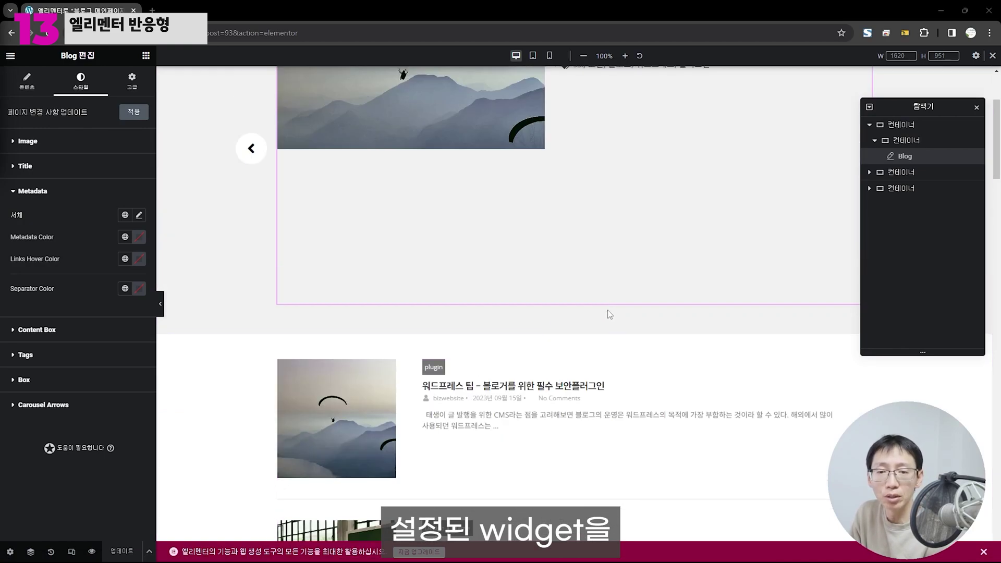
{"action": "scroll", "coordinate": [603, 305], "scroll_direction": "down", "scroll_amount": 4}
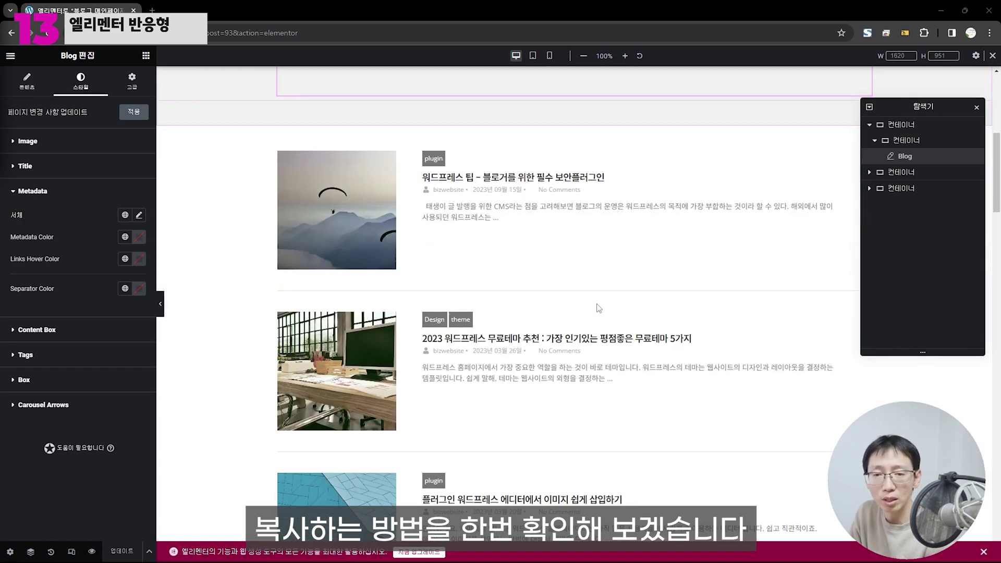
{"action": "scroll", "coordinate": [97, 292], "scroll_direction": "down", "scroll_amount": 5}
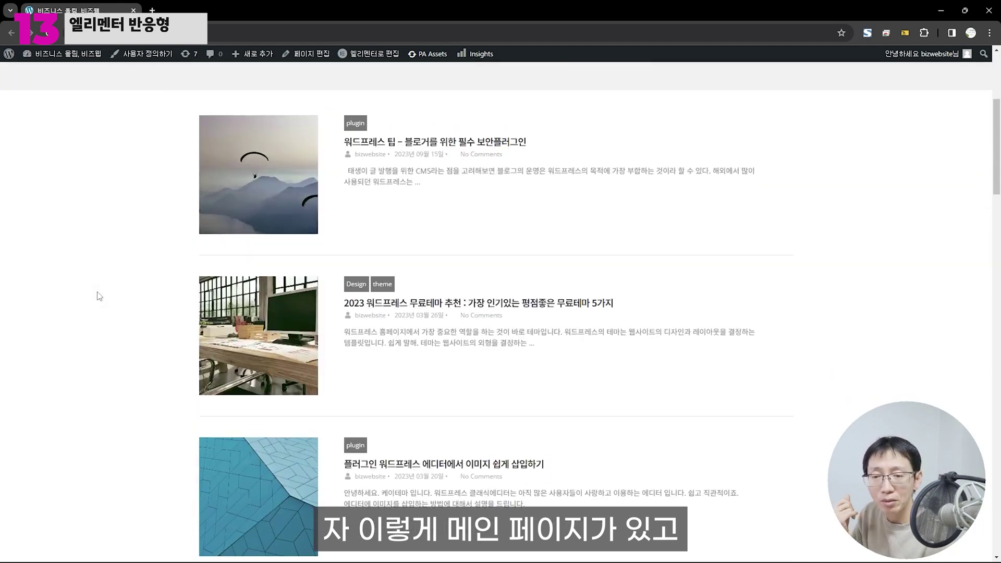
- Examine the live blog main page's list-style post section and the 워드프레스 홈페이지 subpage meant to receive it
{"action": "scroll", "coordinate": [97, 292], "scroll_direction": "up", "scroll_amount": 5}
{"action": "left_click", "coordinate": [379, 86]}
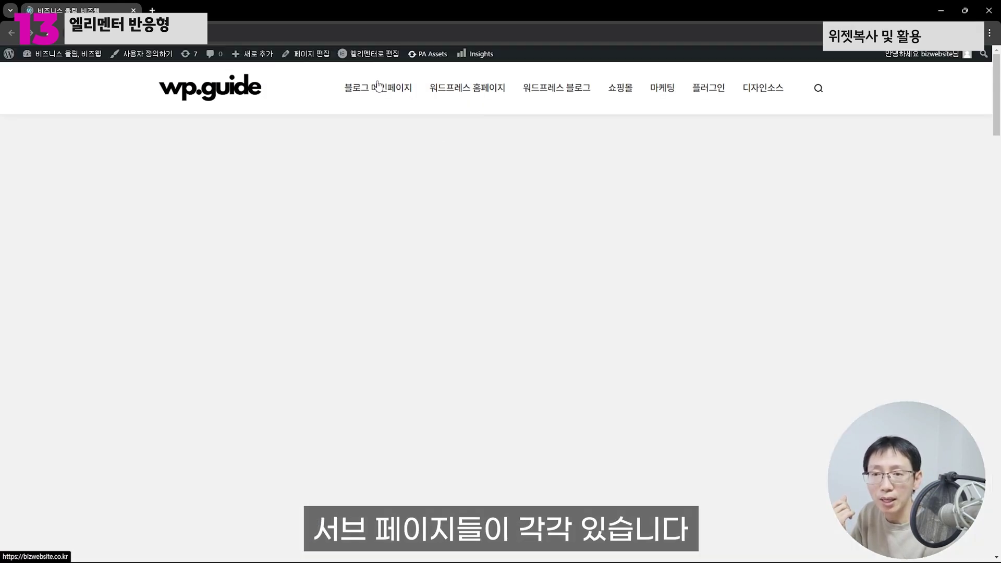
{"action": "left_click", "coordinate": [462, 99]}
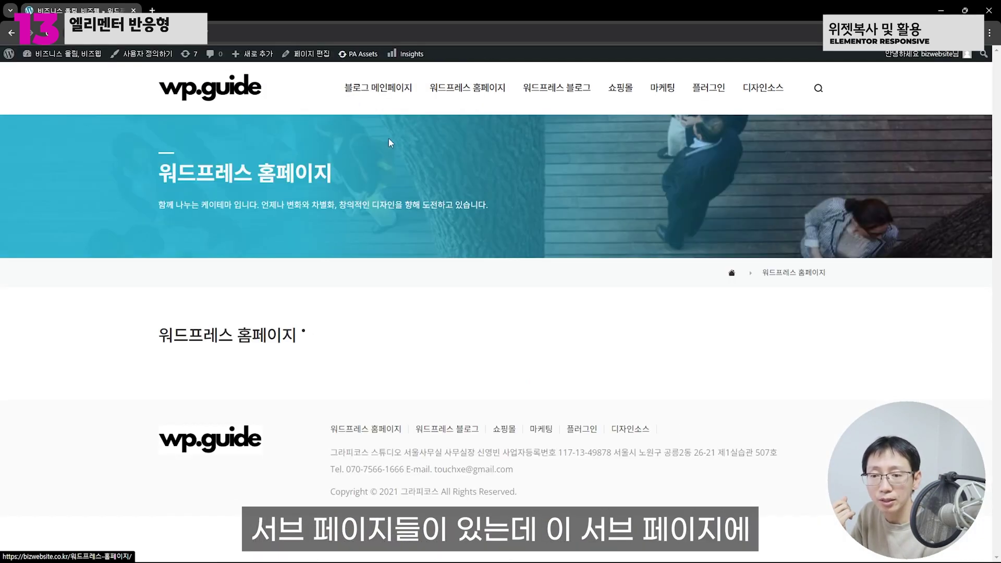
{"action": "left_click", "coordinate": [390, 97]}
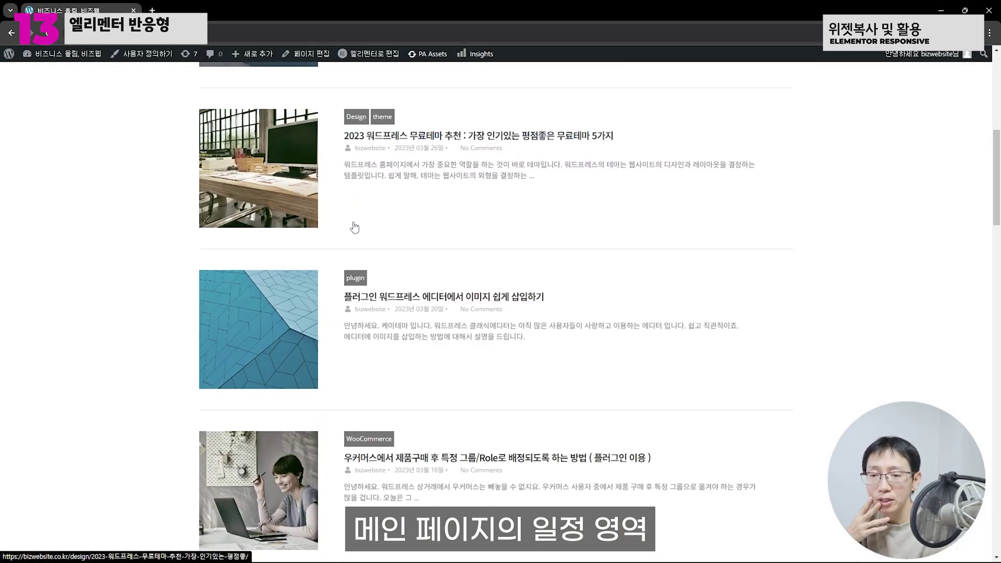
{"action": "scroll", "coordinate": [662, 315], "scroll_direction": "down", "scroll_amount": 3}
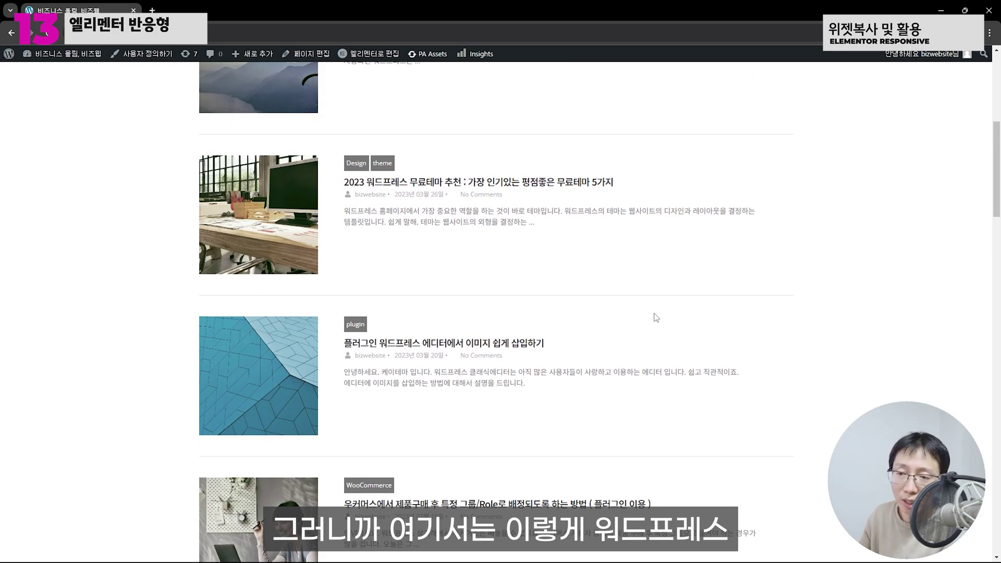
{"action": "scroll", "coordinate": [617, 309], "scroll_direction": "up", "scroll_amount": 2}
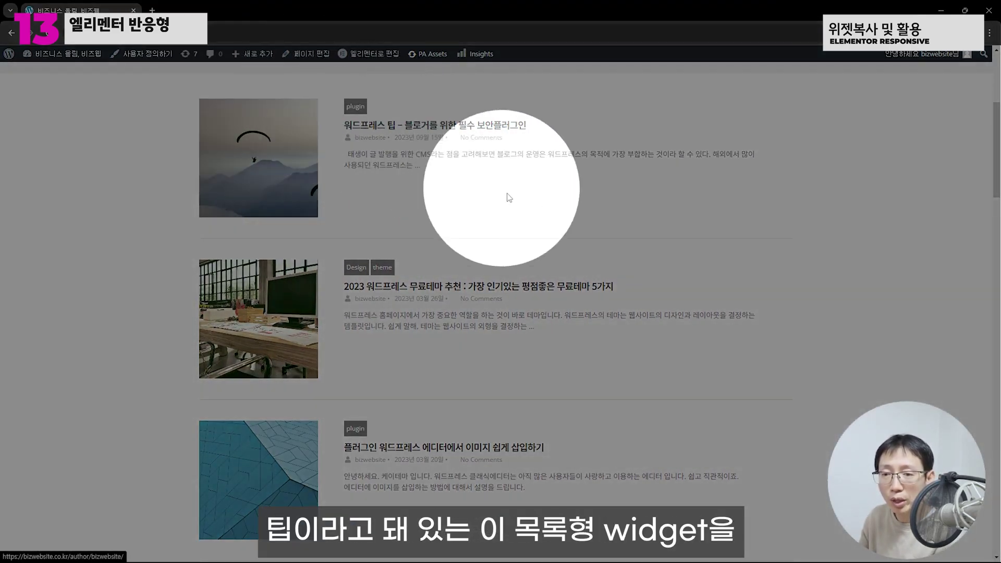
{"action": "scroll", "coordinate": [511, 207], "scroll_direction": "down", "scroll_amount": 4}
{"action": "scroll", "coordinate": [501, 214], "scroll_direction": "down", "scroll_amount": 12}
{"action": "scroll", "coordinate": [479, 237], "scroll_direction": "up", "scroll_amount": 20}
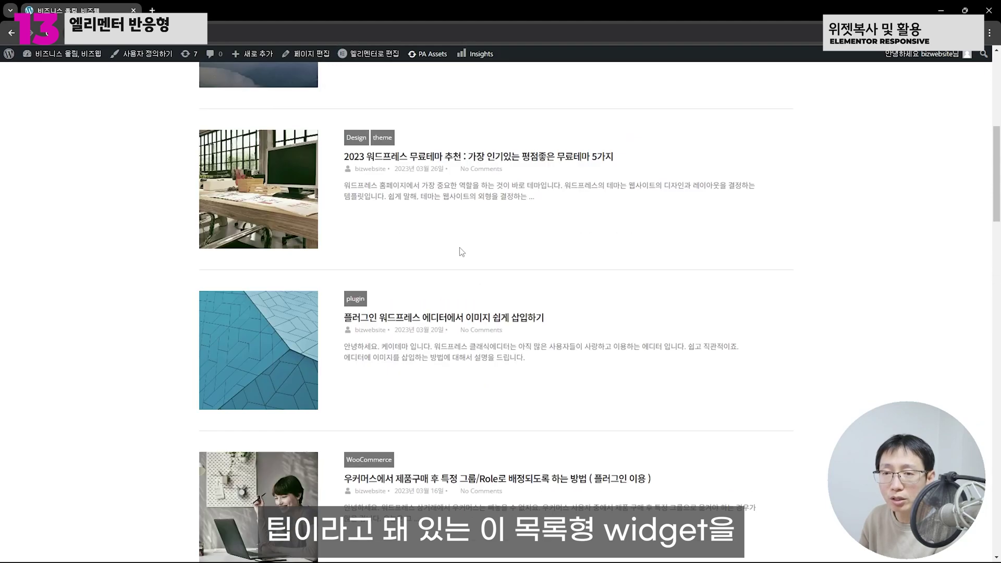
{"action": "scroll", "coordinate": [436, 231], "scroll_direction": "up", "scroll_amount": 1}
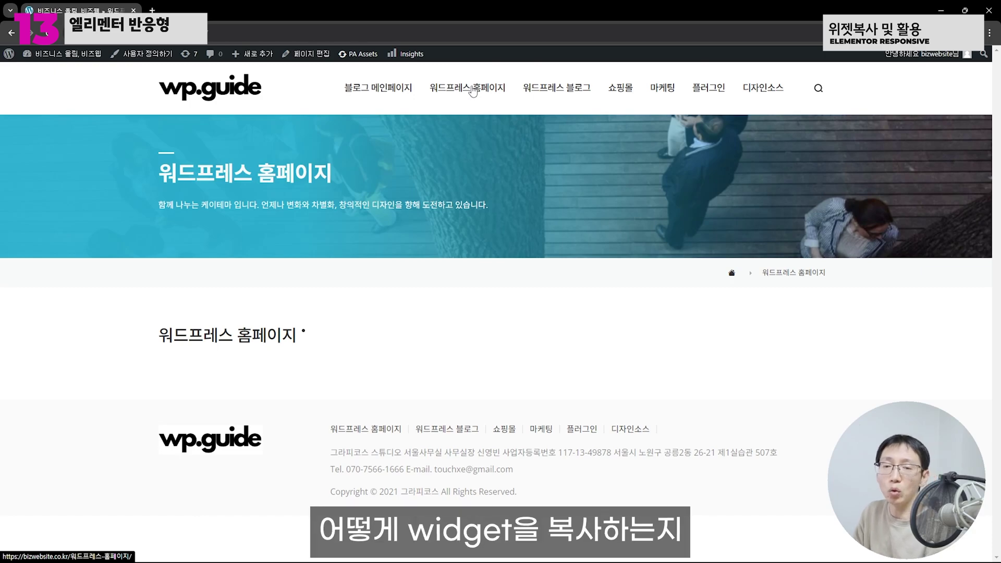
- Open the blog main page in the Elementor editor and copy its list-style Blog widget
{"action": "left_click", "coordinate": [361, 89]}
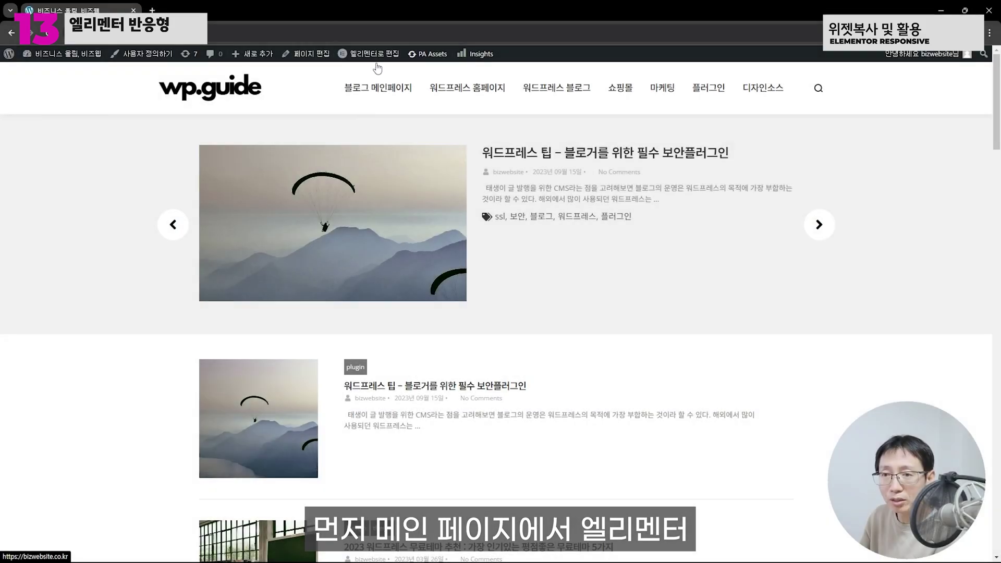
{"action": "mouse_move", "coordinate": [378, 61]}
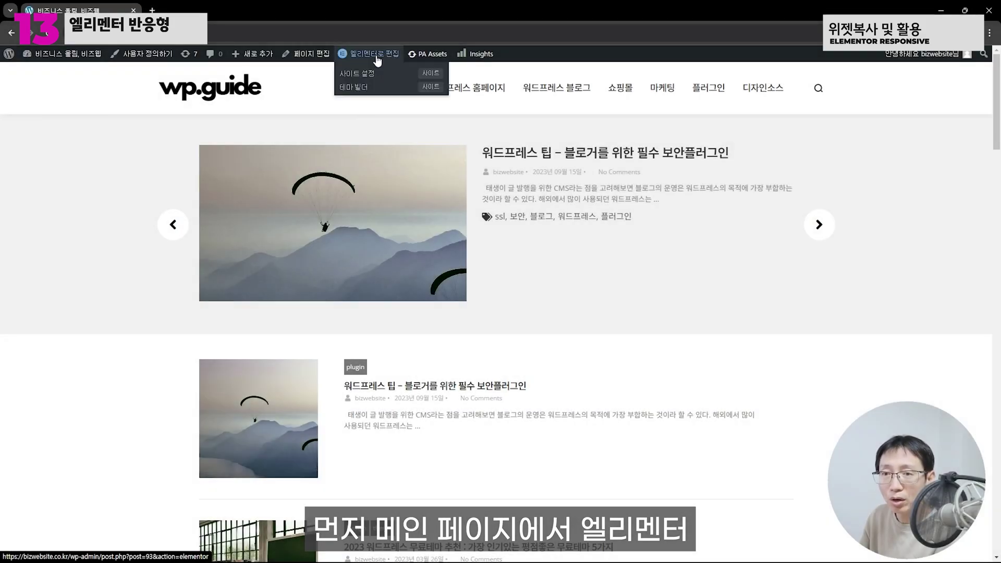
{"action": "left_click", "coordinate": [368, 59]}
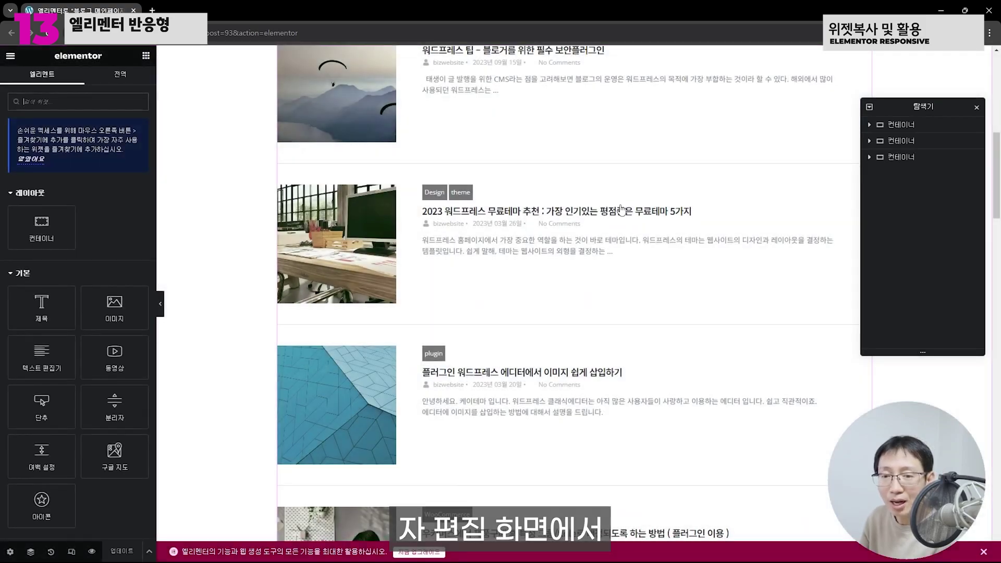
{"action": "scroll", "coordinate": [613, 205], "scroll_direction": "up", "scroll_amount": 2}
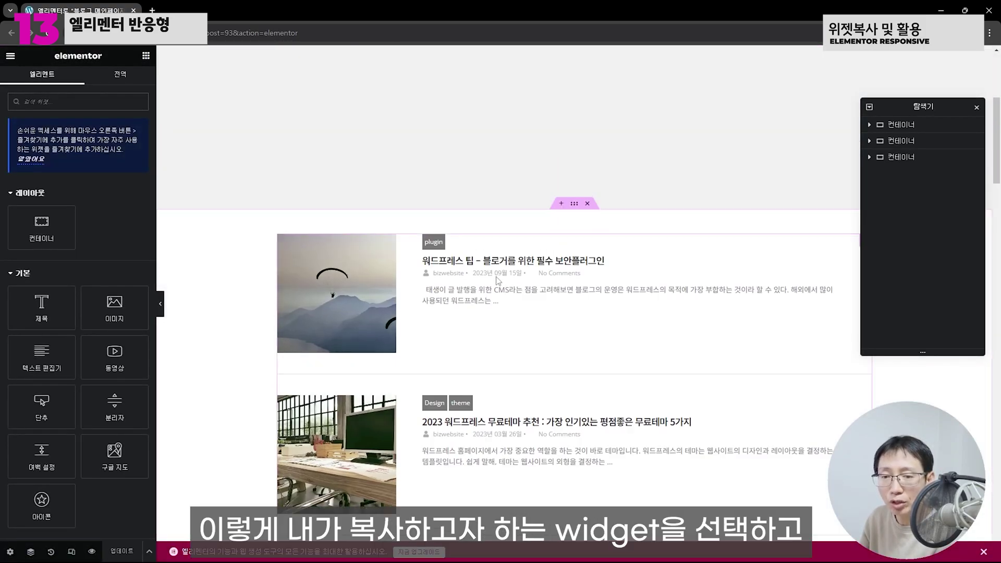
{"action": "left_click", "coordinate": [486, 325]}
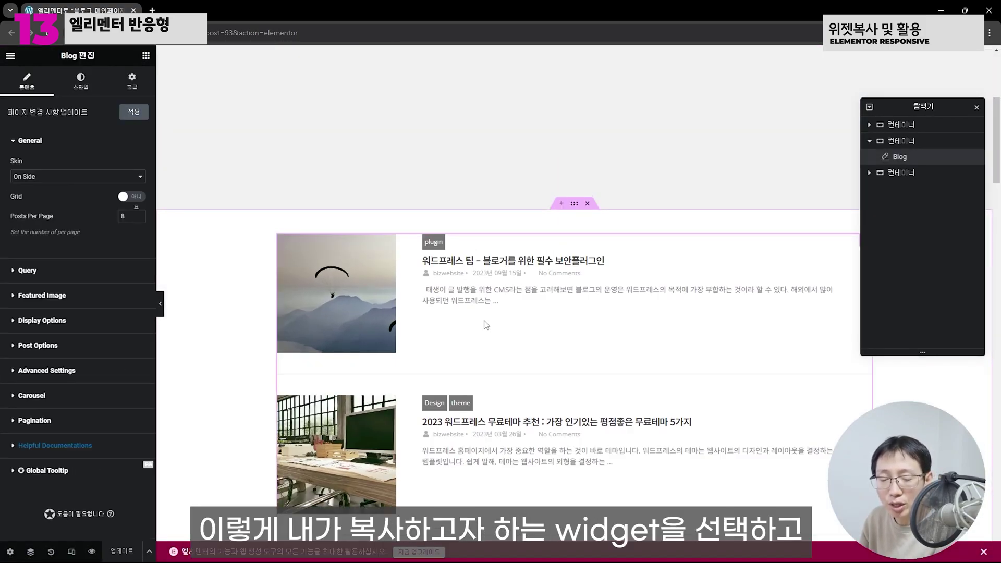
{"action": "right_click", "coordinate": [486, 324]}
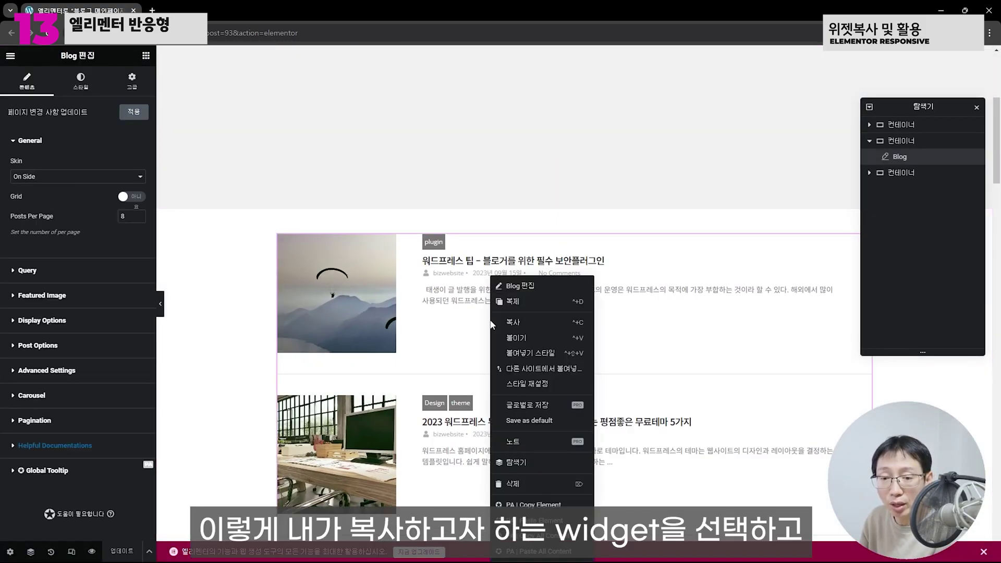
{"action": "left_click", "coordinate": [523, 324]}
- Return to the live site window and open the 워드프레스 홈페이지 page for editing in Elementor
{"action": "left_click_drag", "start_coordinate": [384, 8], "coordinate": [367, 241]}
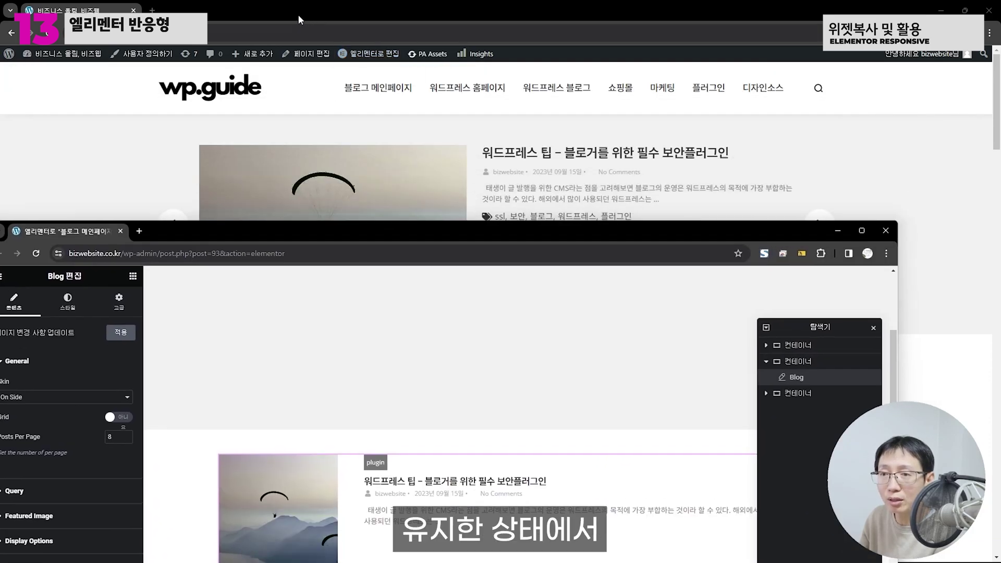
{"action": "left_click", "coordinate": [297, 14]}
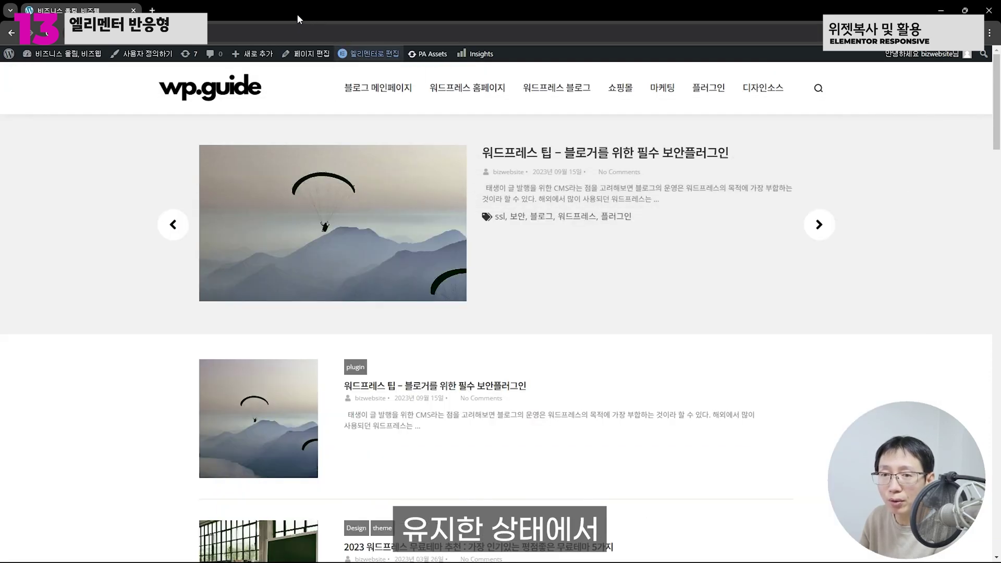
{"action": "left_click", "coordinate": [484, 98]}
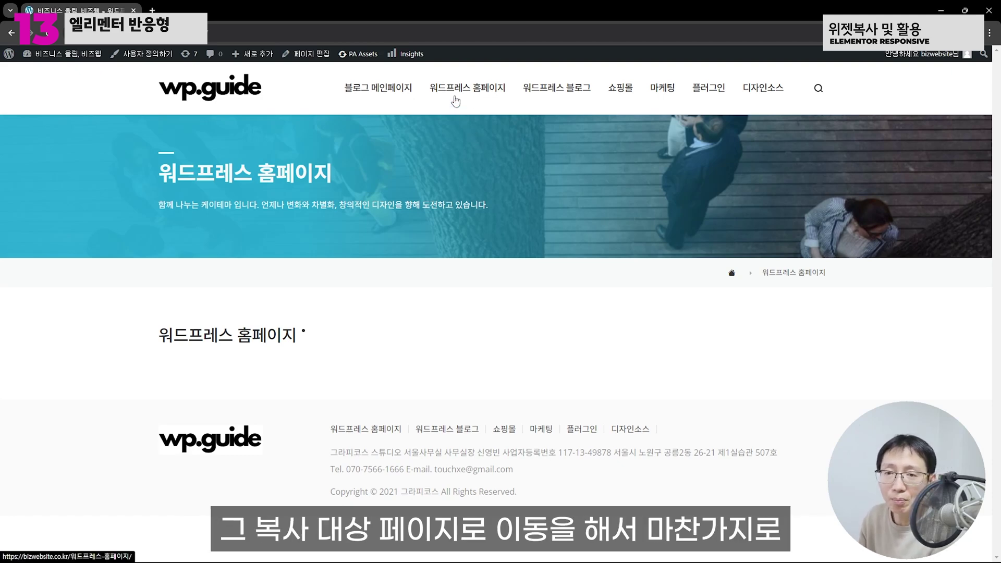
{"action": "left_click", "coordinate": [323, 61]}
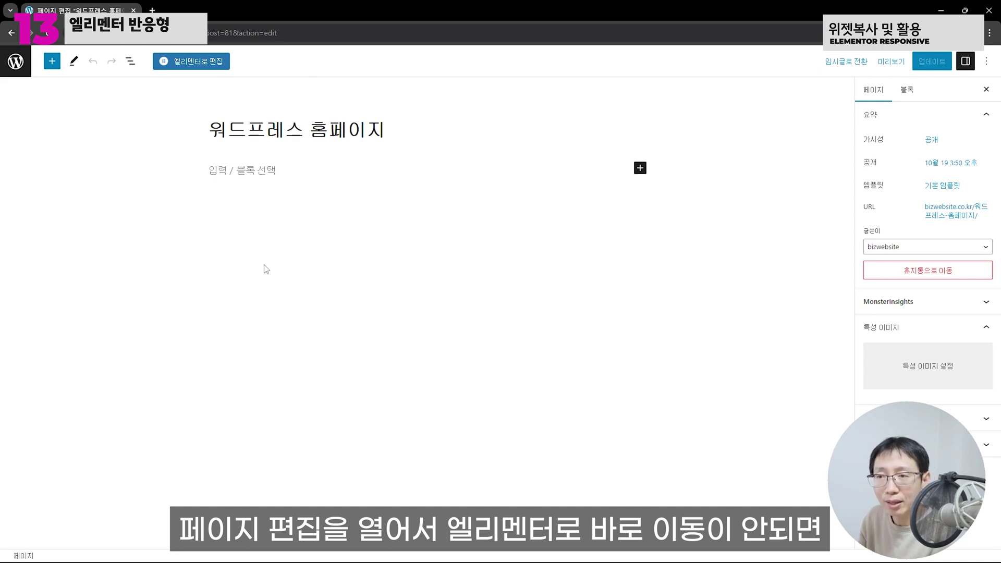
{"action": "left_click", "coordinate": [191, 62]}
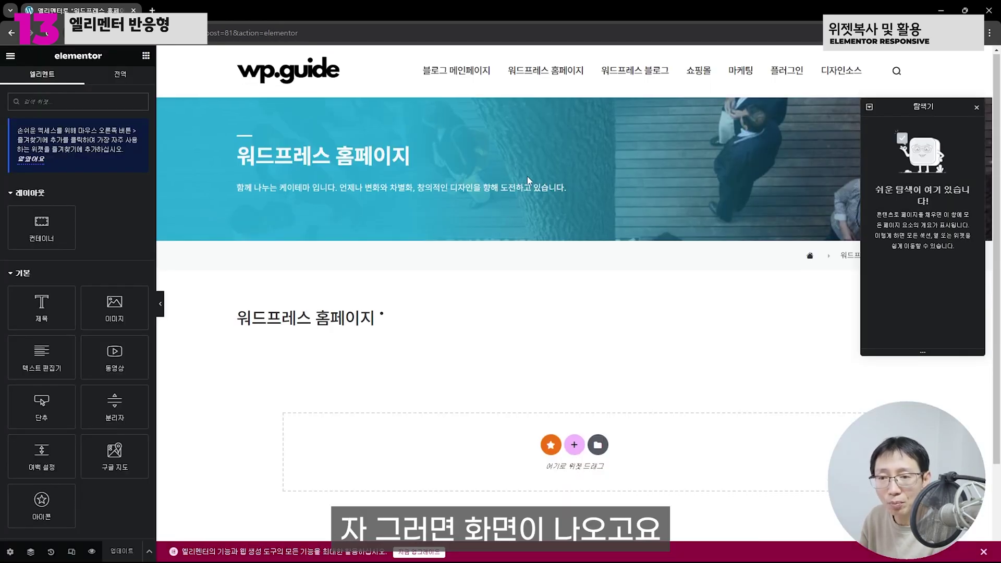
- Paste the copied Blog widget into the page's empty content area and check the post list down to the footer
{"action": "scroll", "coordinate": [528, 183], "scroll_direction": "down", "scroll_amount": 2}
{"action": "right_click", "coordinate": [469, 342]}
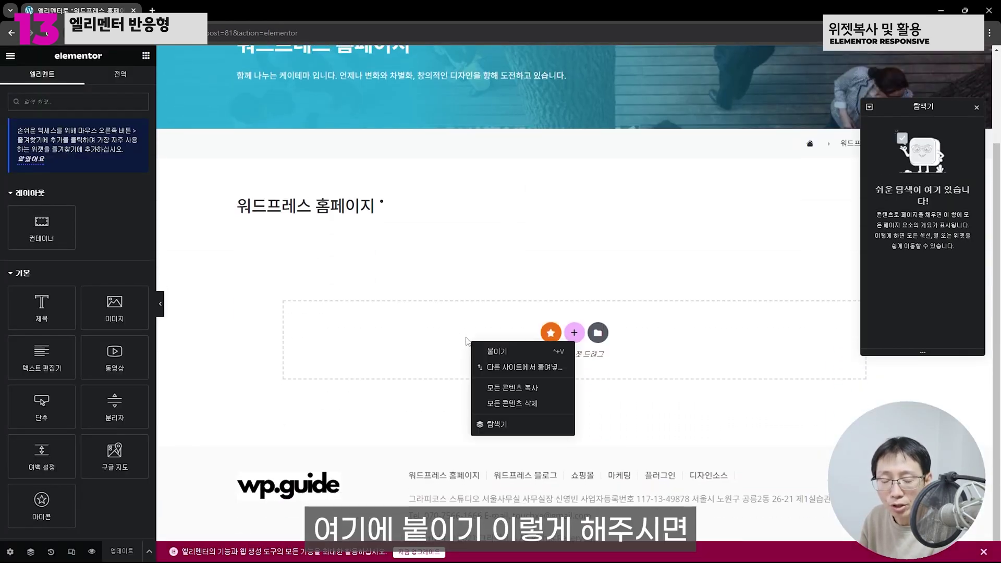
{"action": "left_click", "coordinate": [492, 352]}
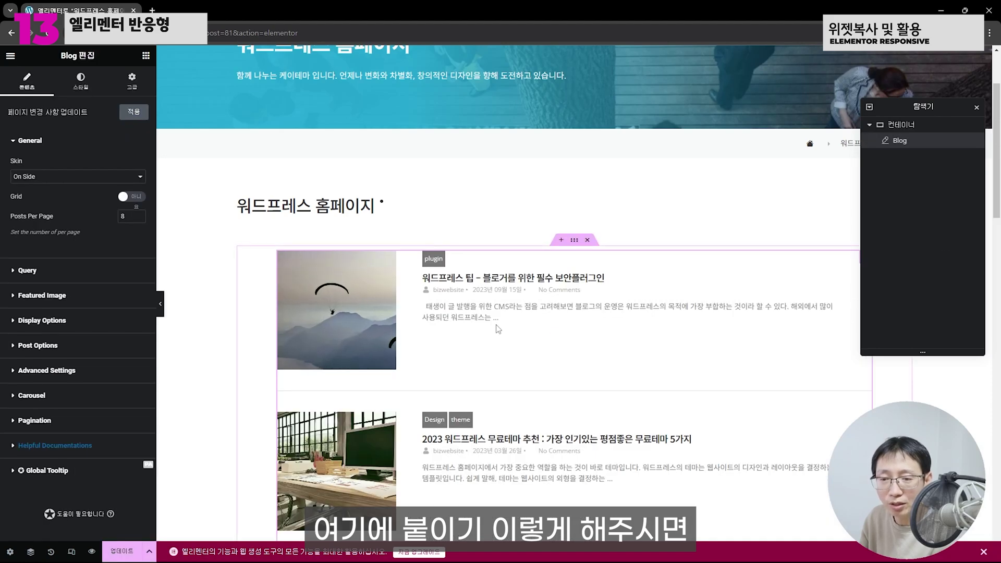
{"action": "scroll", "coordinate": [496, 327], "scroll_direction": "down", "scroll_amount": 4}
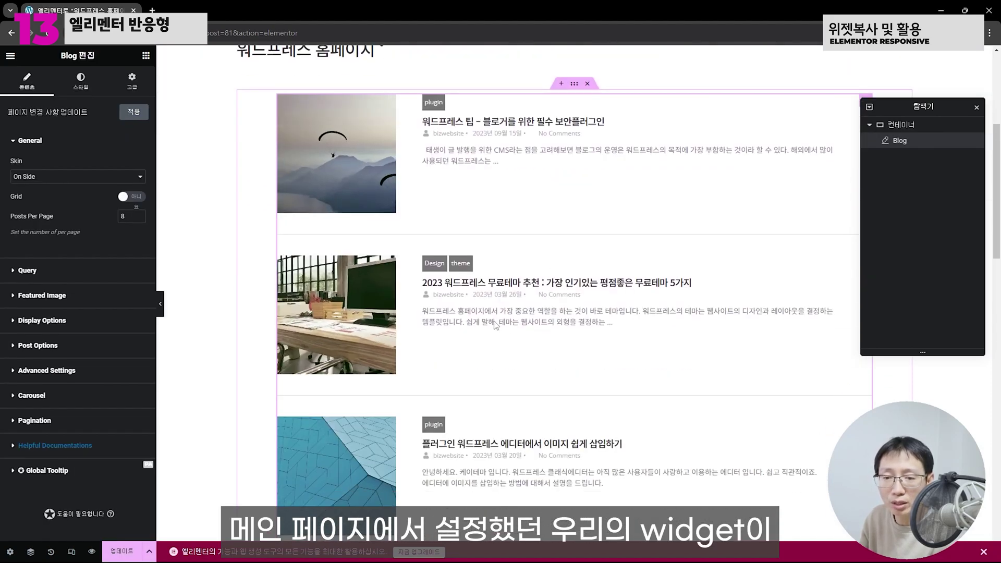
{"action": "scroll", "coordinate": [522, 302], "scroll_direction": "up", "scroll_amount": 4}
{"action": "scroll", "coordinate": [561, 257], "scroll_direction": "down", "scroll_amount": 5}
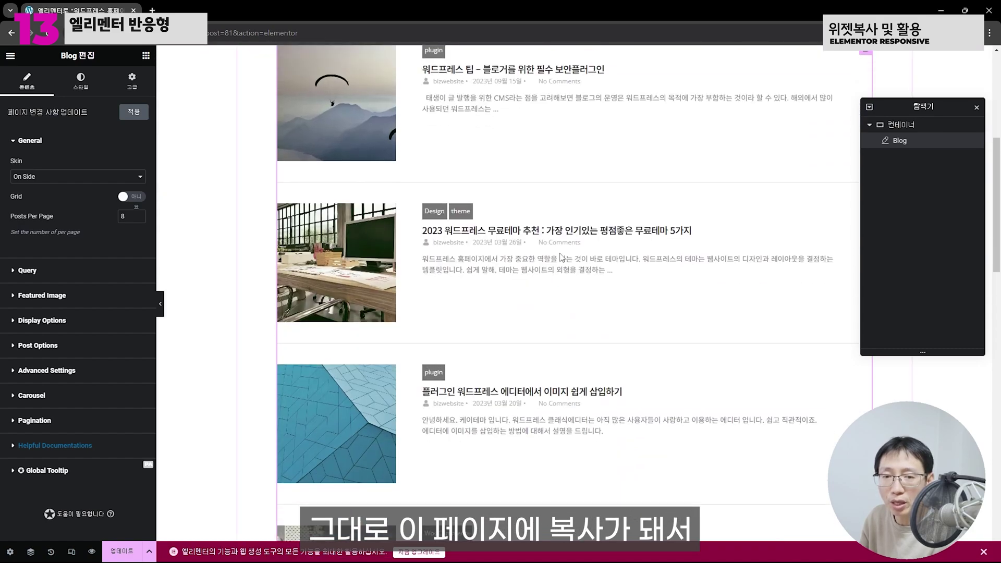
{"action": "scroll", "coordinate": [562, 257], "scroll_direction": "down", "scroll_amount": 15}
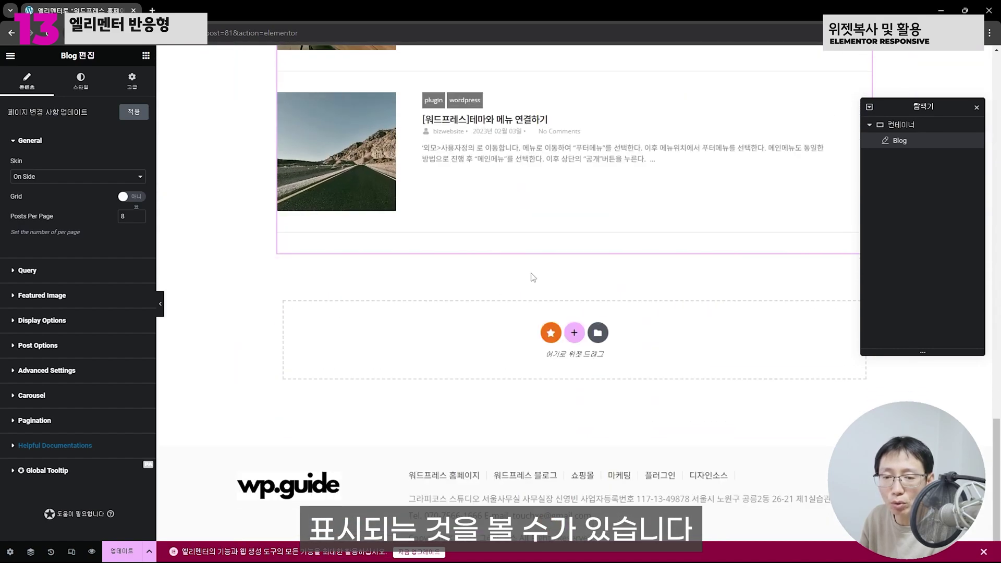
- Update the 워드프레스 홈페이지 page and leave the editor to view its live version
{"action": "left_click", "coordinate": [123, 552]}
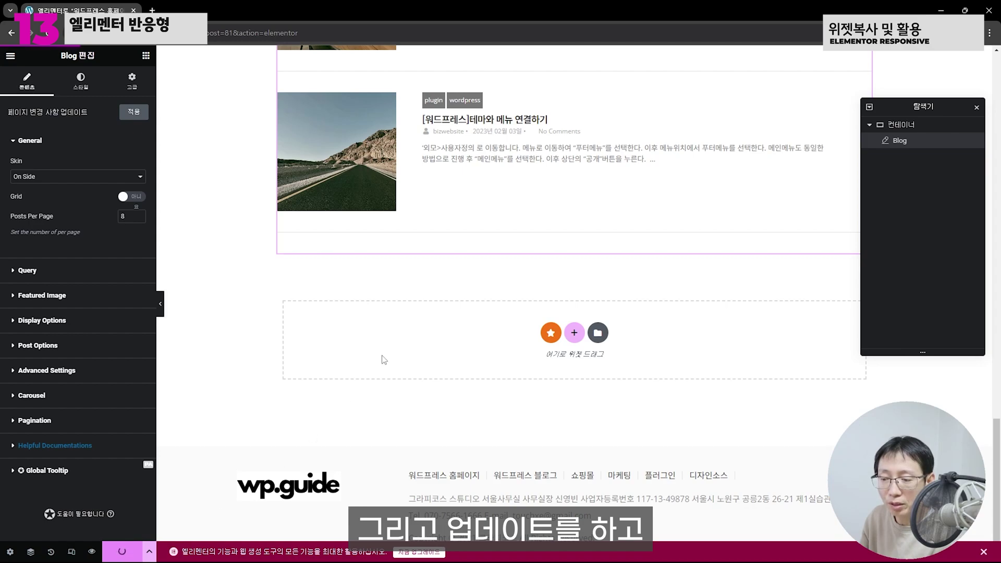
{"action": "scroll", "coordinate": [384, 360], "scroll_direction": "up", "scroll_amount": 7}
{"action": "left_click", "coordinate": [10, 56]}
{"action": "left_click", "coordinate": [81, 215]}
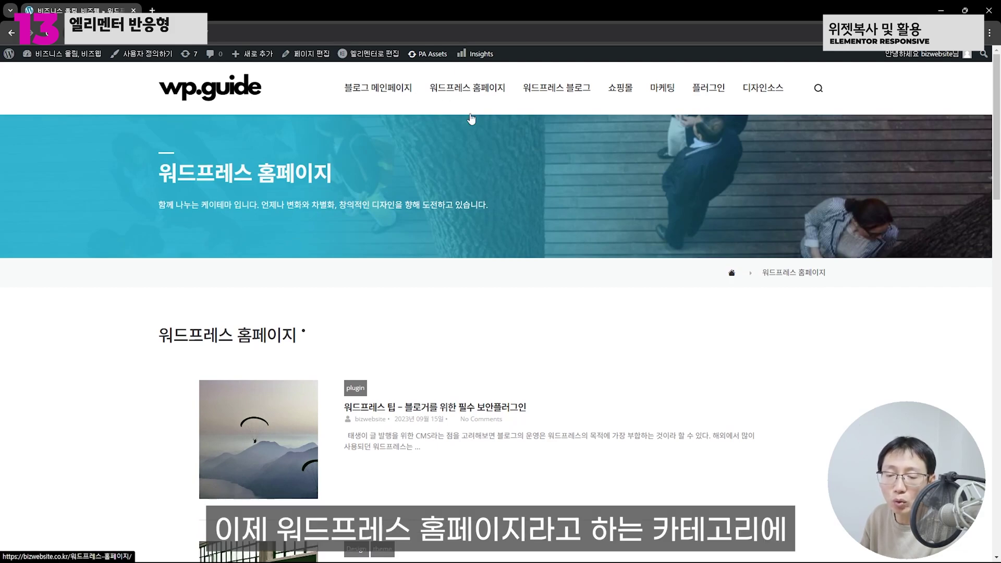
- Examine the pasted post list on the live 워드프레스 홈페이지 page
{"action": "scroll", "coordinate": [423, 250], "scroll_direction": "down", "scroll_amount": 10}
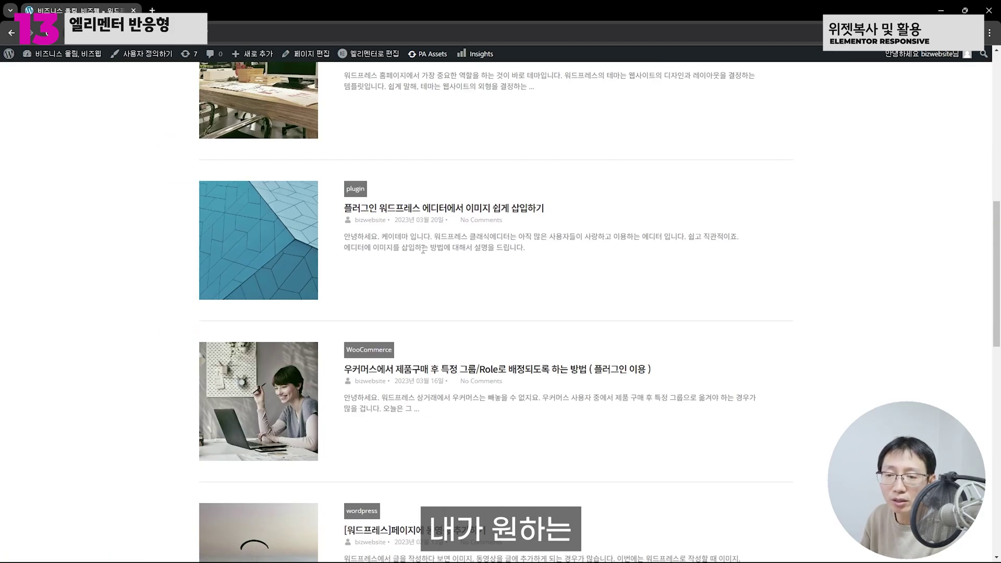
{"action": "scroll", "coordinate": [423, 250], "scroll_direction": "down", "scroll_amount": 15}
{"action": "scroll", "coordinate": [425, 253], "scroll_direction": "up", "scroll_amount": 14}
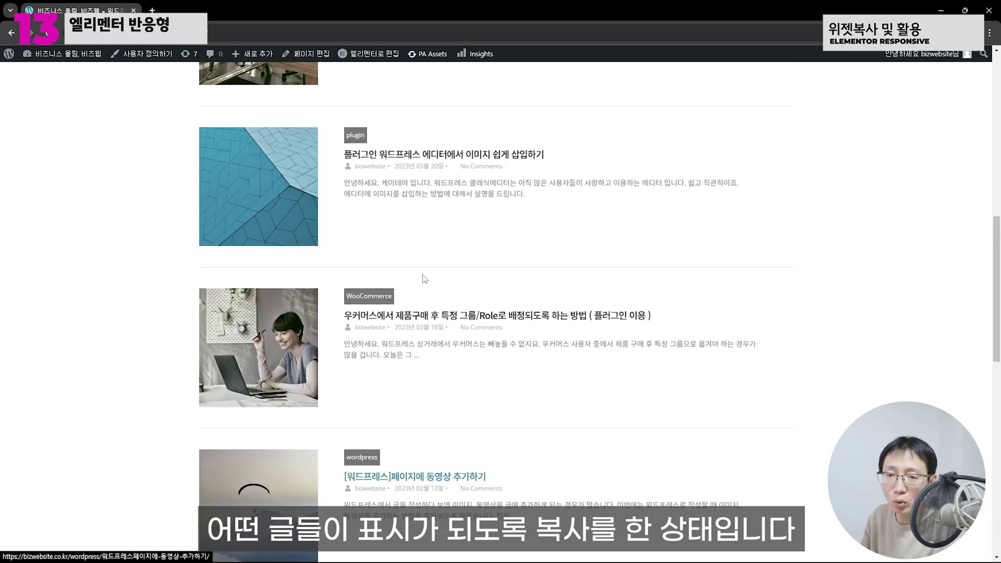
{"action": "scroll", "coordinate": [424, 282], "scroll_direction": "up", "scroll_amount": 7}
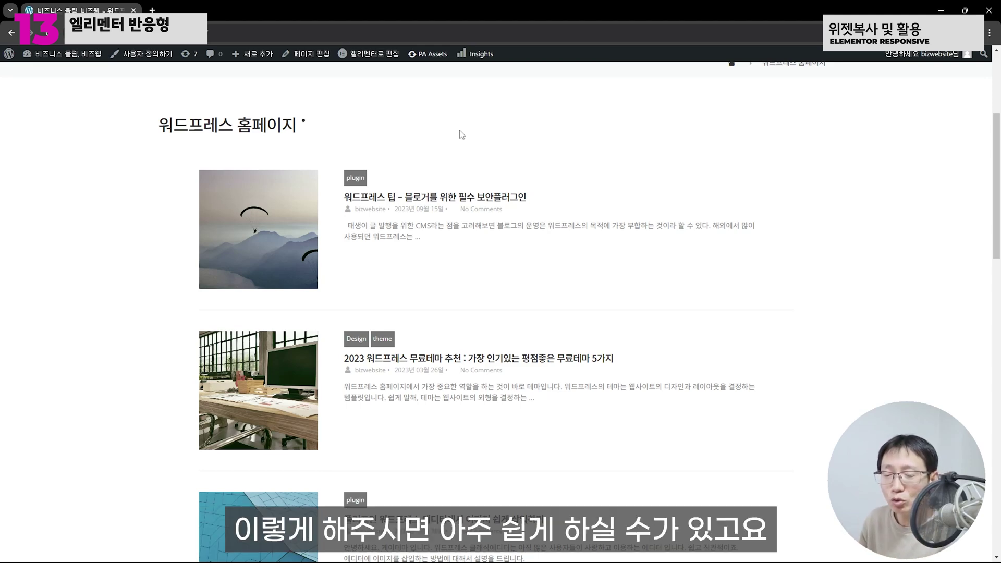
{"action": "scroll", "coordinate": [461, 134], "scroll_direction": "down", "scroll_amount": 2}
{"action": "scroll", "coordinate": [460, 157], "scroll_direction": "up", "scroll_amount": 6}
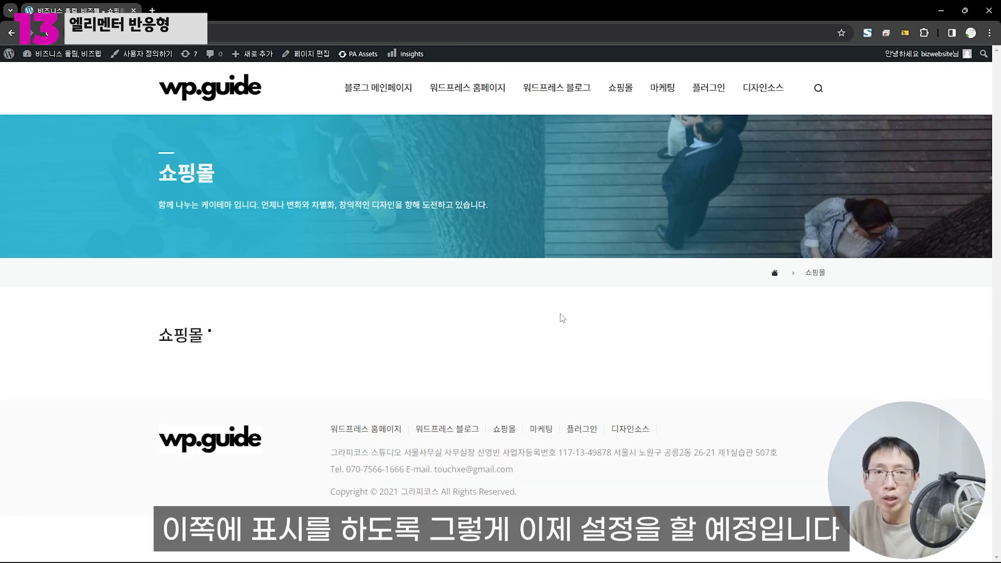
- Open the live 워드프레스 홈페이지 page, reopen it for editing in Elementor and select its Blog widget
{"action": "left_click", "coordinate": [471, 99]}
{"action": "scroll", "coordinate": [462, 124], "scroll_direction": "down", "scroll_amount": 3}
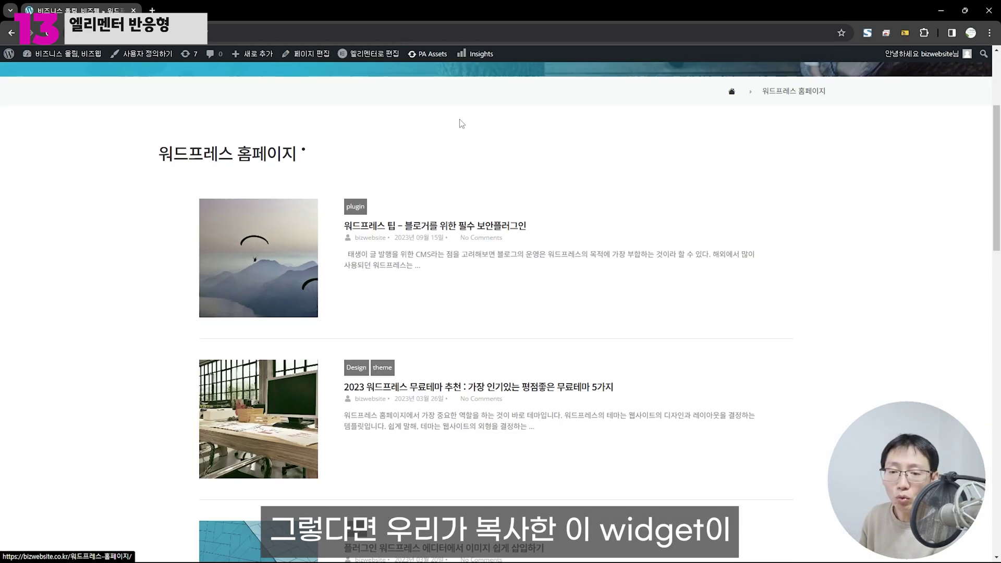
{"action": "scroll", "coordinate": [454, 116], "scroll_direction": "up", "scroll_amount": 3}
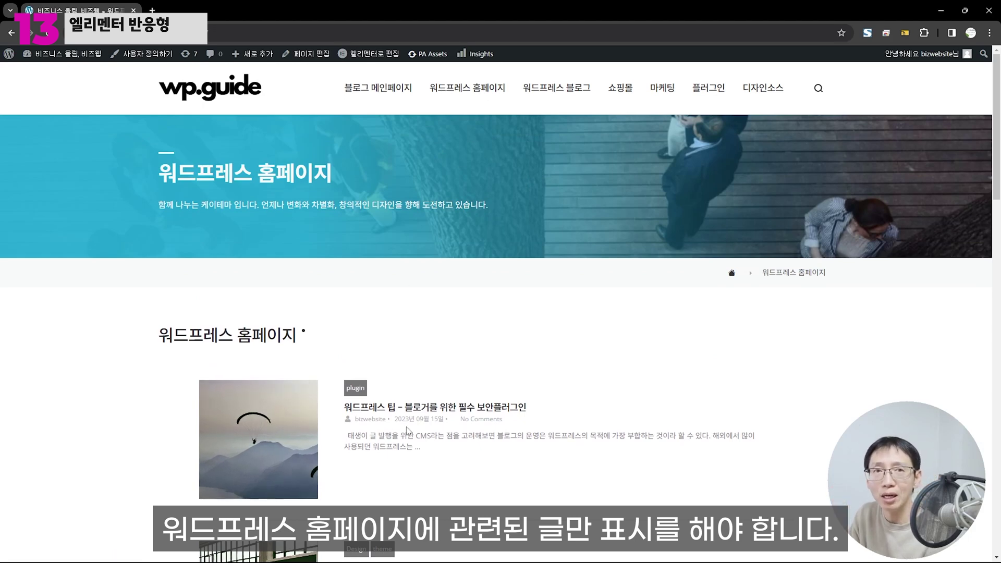
{"action": "left_click", "coordinate": [380, 59]}
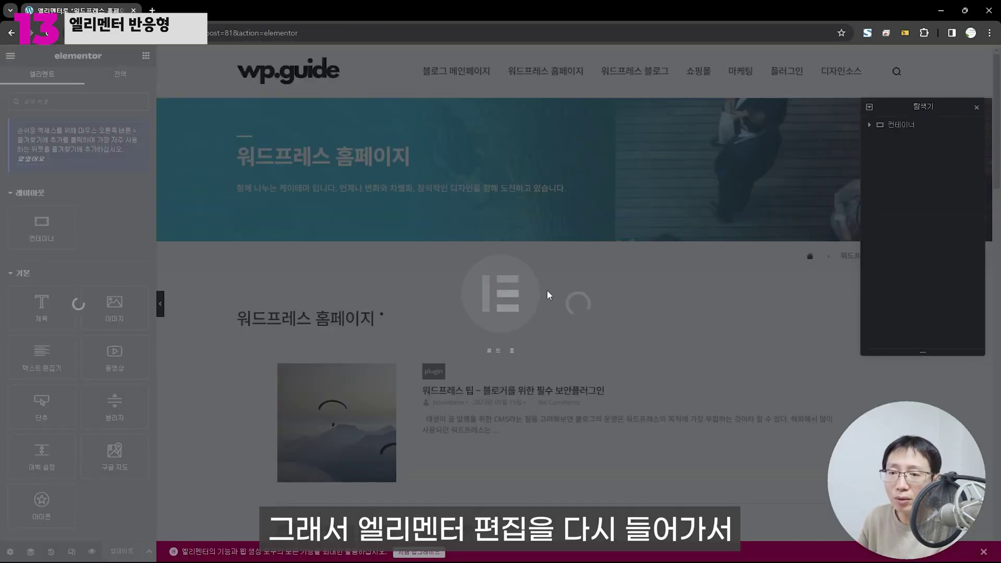
{"action": "scroll", "coordinate": [547, 295], "scroll_direction": "down", "scroll_amount": 5}
{"action": "left_click", "coordinate": [523, 221]}
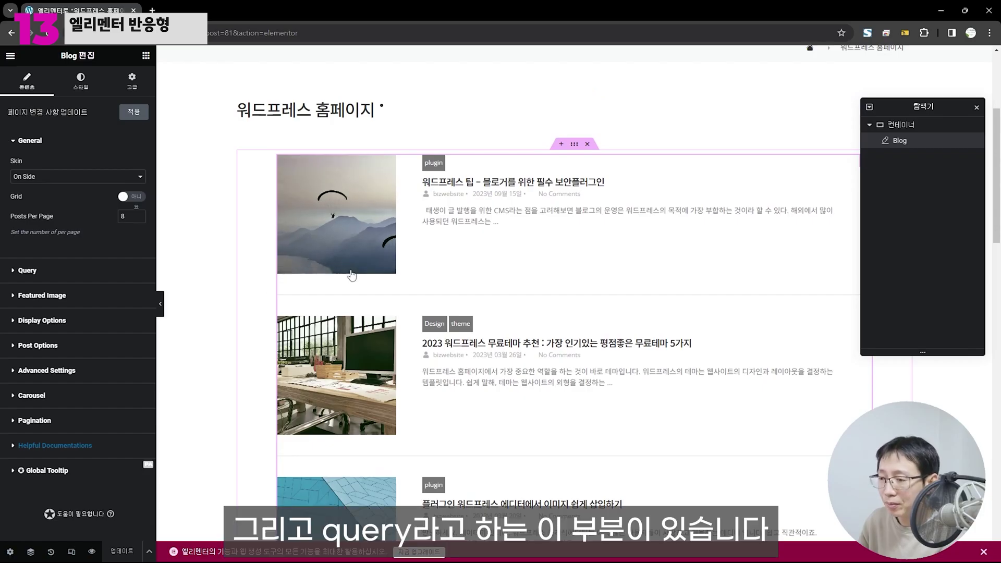
- Open the Blog widget's Query settings and keep the category filter rule on Match 카테고리
{"action": "left_click", "coordinate": [58, 269]}
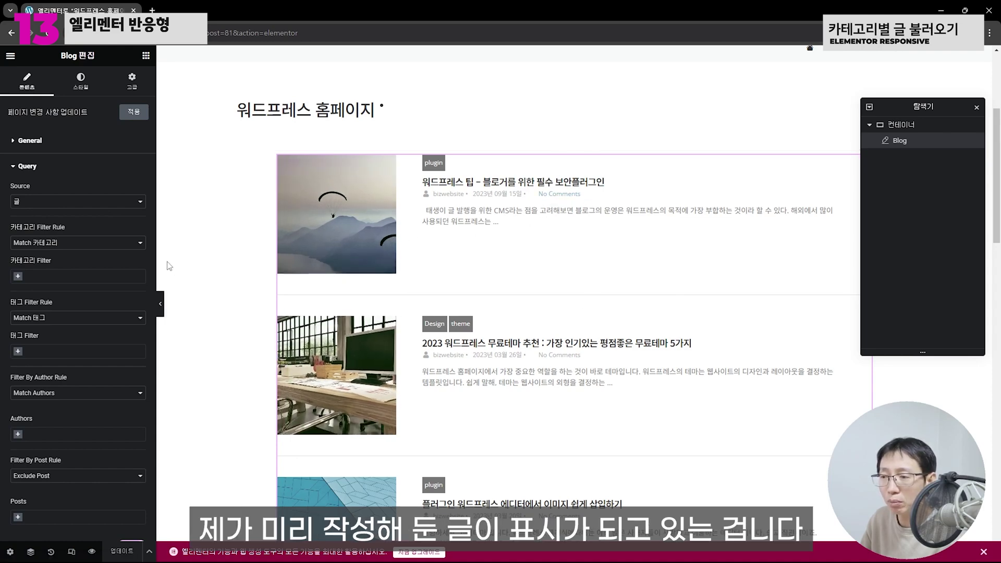
{"action": "left_click", "coordinate": [58, 244]}
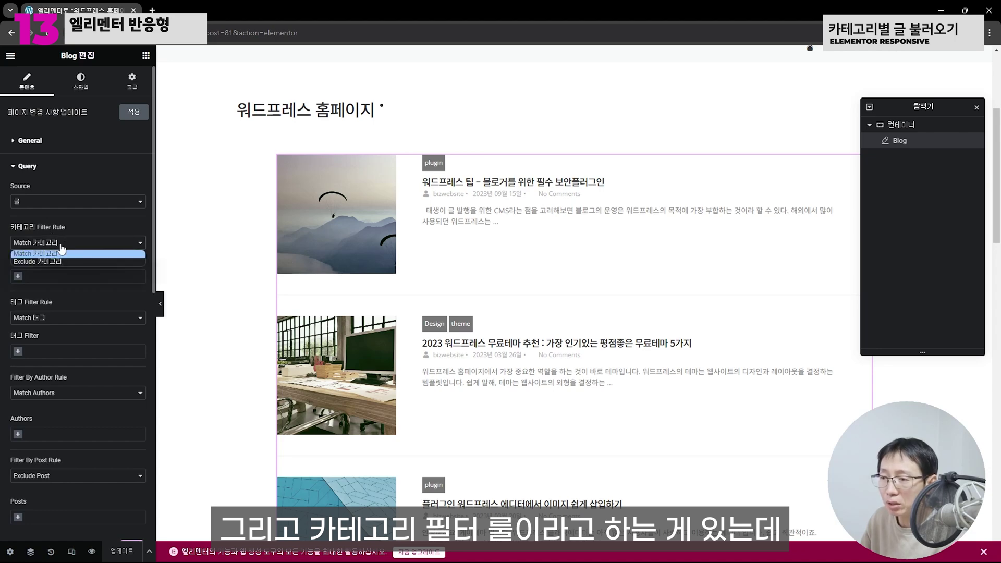
{"action": "left_click", "coordinate": [96, 228]}
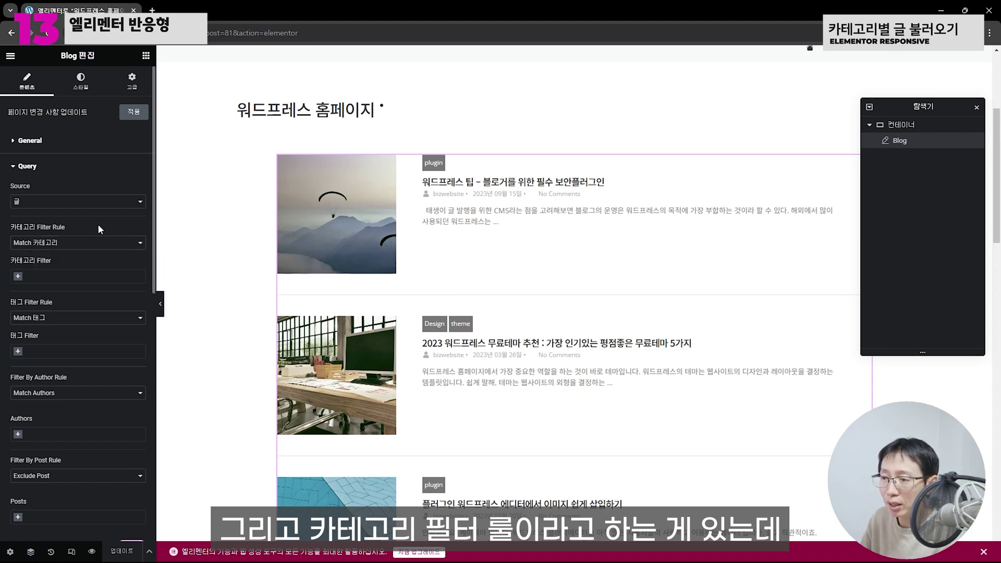
{"action": "left_click", "coordinate": [61, 244]}
{"action": "left_click", "coordinate": [86, 256]}
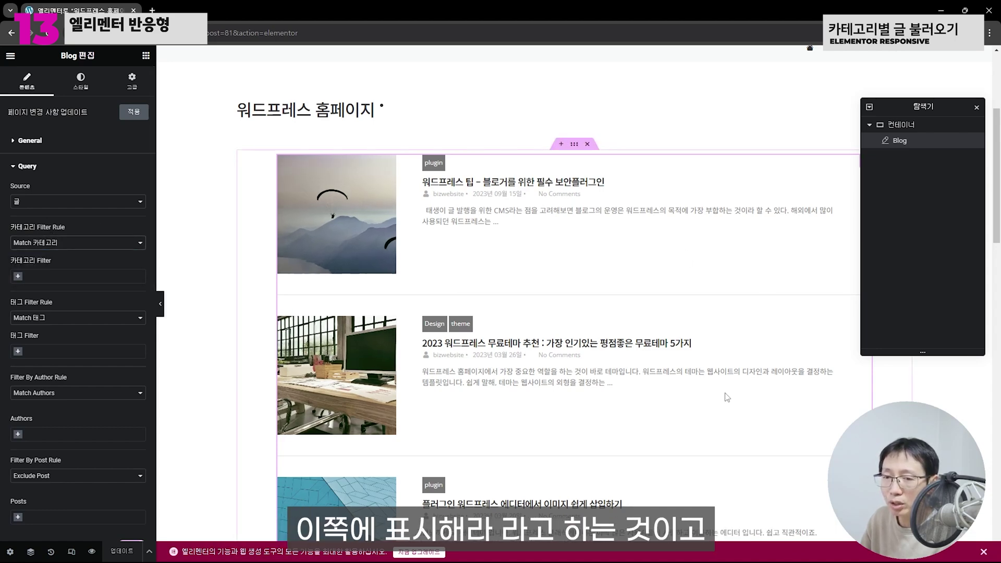
- Filter the Blog widget's posts by the wordpress category and check the resulting post list
{"action": "left_click", "coordinate": [56, 275]}
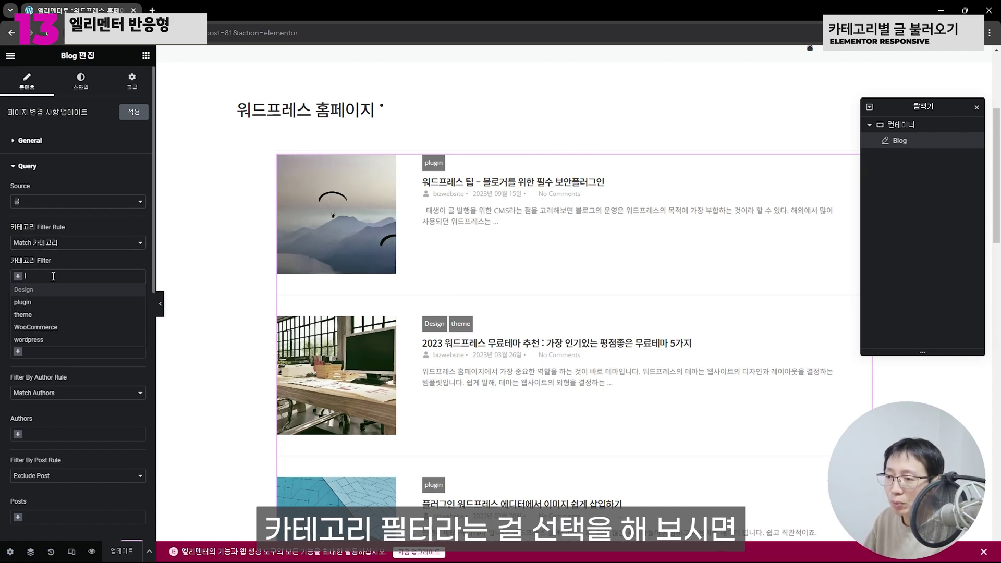
{"action": "left_click", "coordinate": [54, 277]}
{"action": "left_click", "coordinate": [54, 276]}
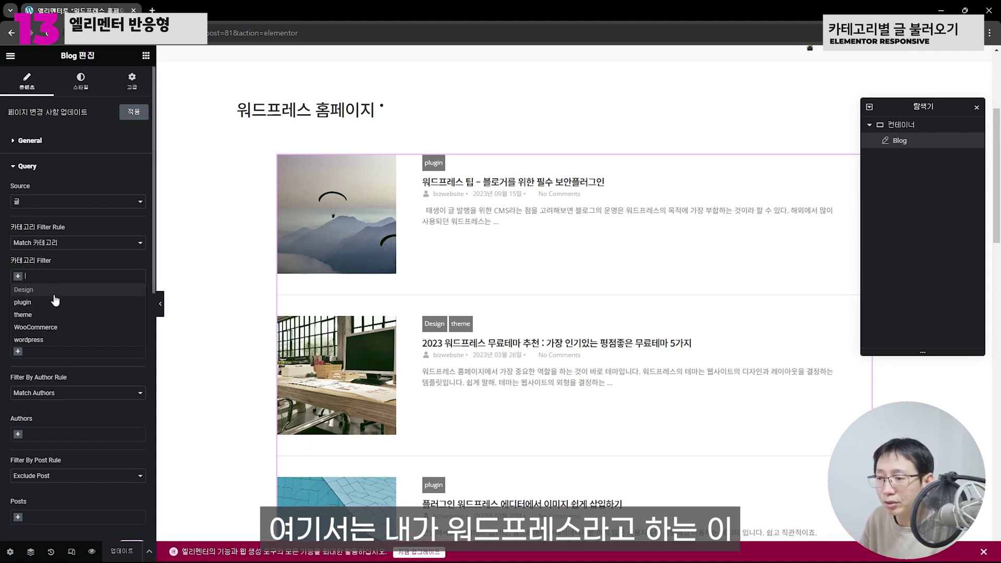
{"action": "left_click", "coordinate": [57, 340]}
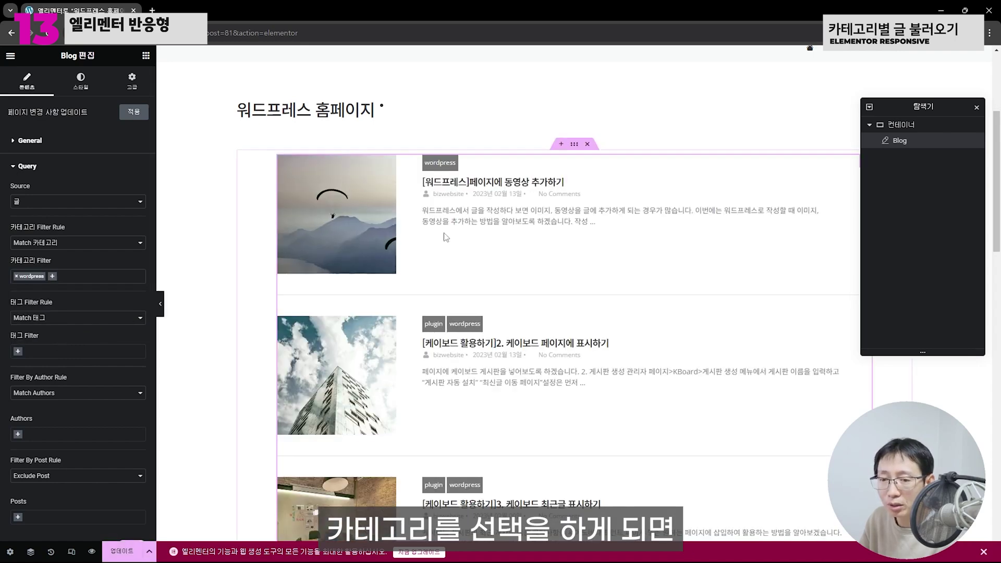
{"action": "scroll", "coordinate": [437, 245], "scroll_direction": "down", "scroll_amount": 7}
{"action": "scroll", "coordinate": [471, 207], "scroll_direction": "down", "scroll_amount": 4}
{"action": "scroll", "coordinate": [459, 230], "scroll_direction": "up", "scroll_amount": 10}
{"action": "scroll", "coordinate": [459, 231], "scroll_direction": "up", "scroll_amount": 4}
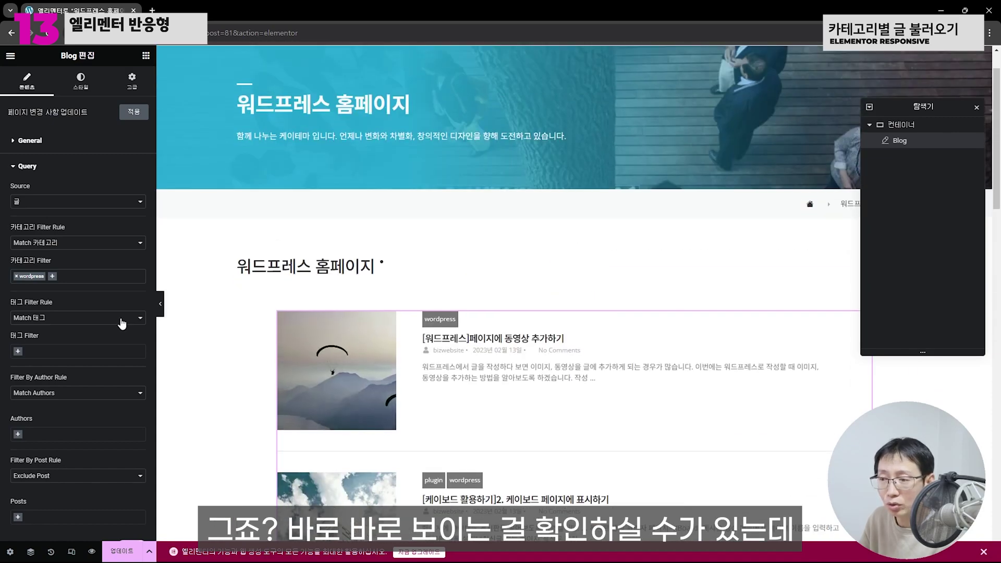
- Remove the wordpress category filter to compare the unfiltered list, add the same category back and review the posts again
{"action": "left_click", "coordinate": [16, 280]}
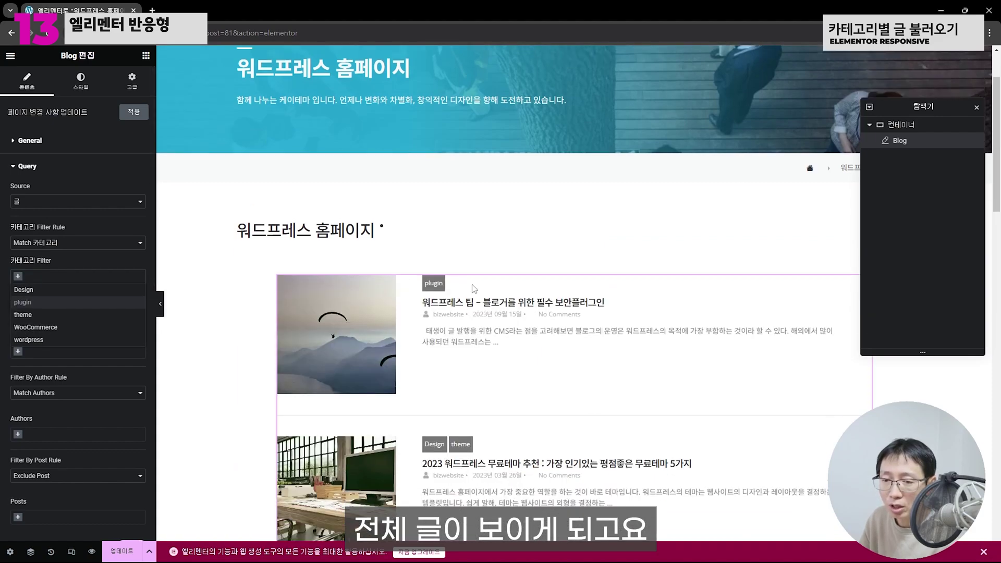
{"action": "scroll", "coordinate": [475, 294], "scroll_direction": "down", "scroll_amount": 5}
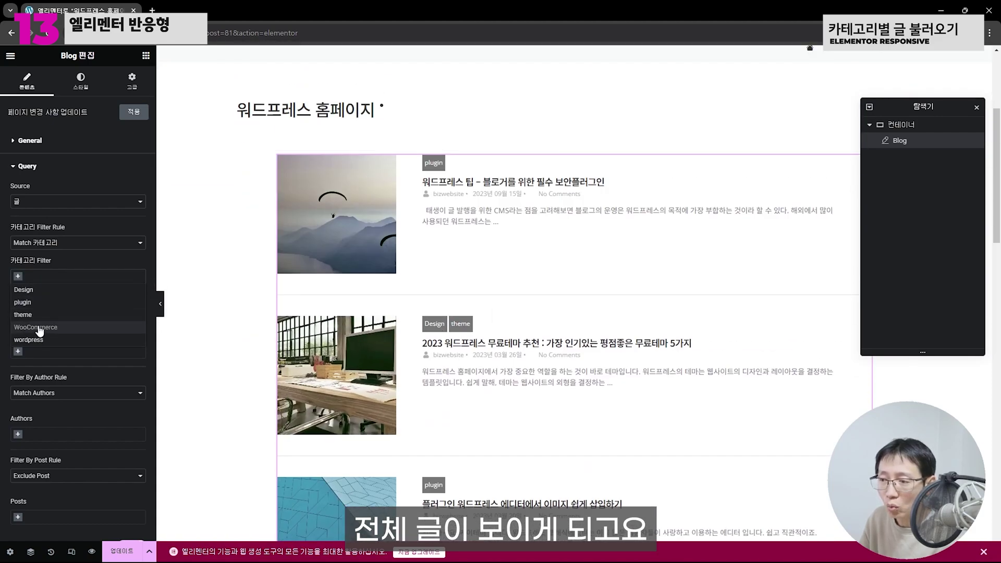
{"action": "left_click", "coordinate": [38, 340]}
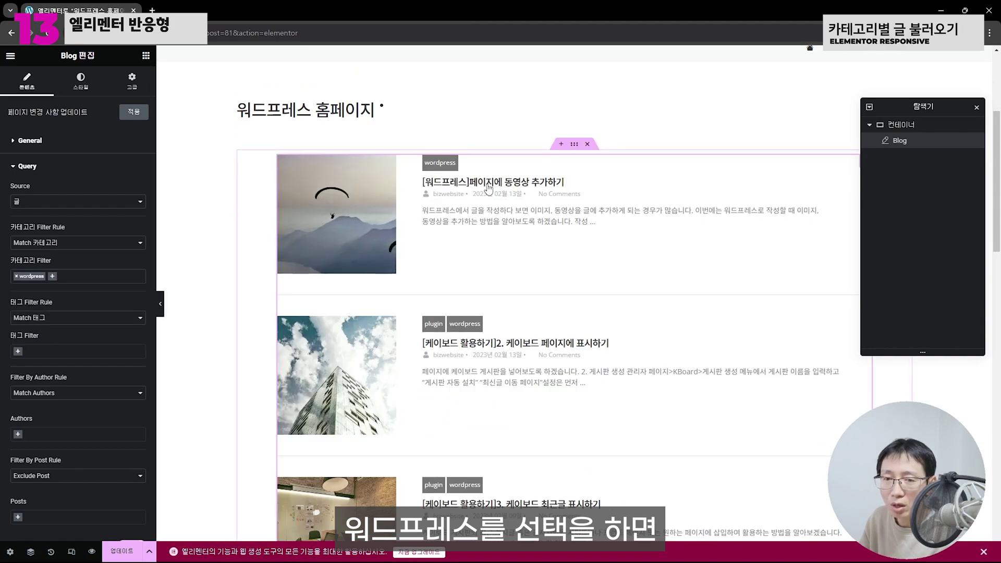
{"action": "scroll", "coordinate": [518, 210], "scroll_direction": "down", "scroll_amount": 2}
{"action": "scroll", "coordinate": [518, 210], "scroll_direction": "down", "scroll_amount": 5}
{"action": "scroll", "coordinate": [518, 210], "scroll_direction": "up", "scroll_amount": 8}
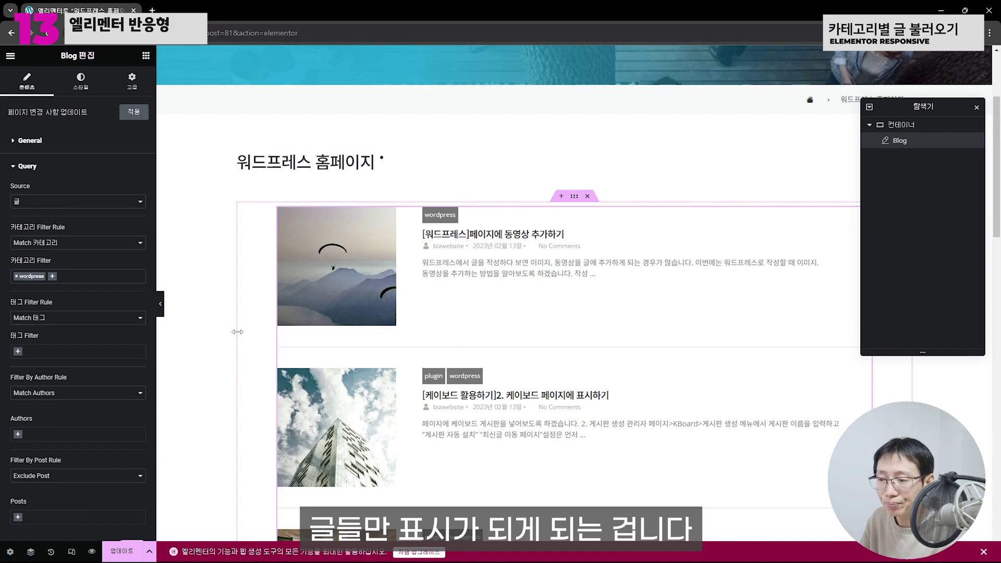
{"action": "scroll", "coordinate": [387, 334], "scroll_direction": "up", "scroll_amount": 3}
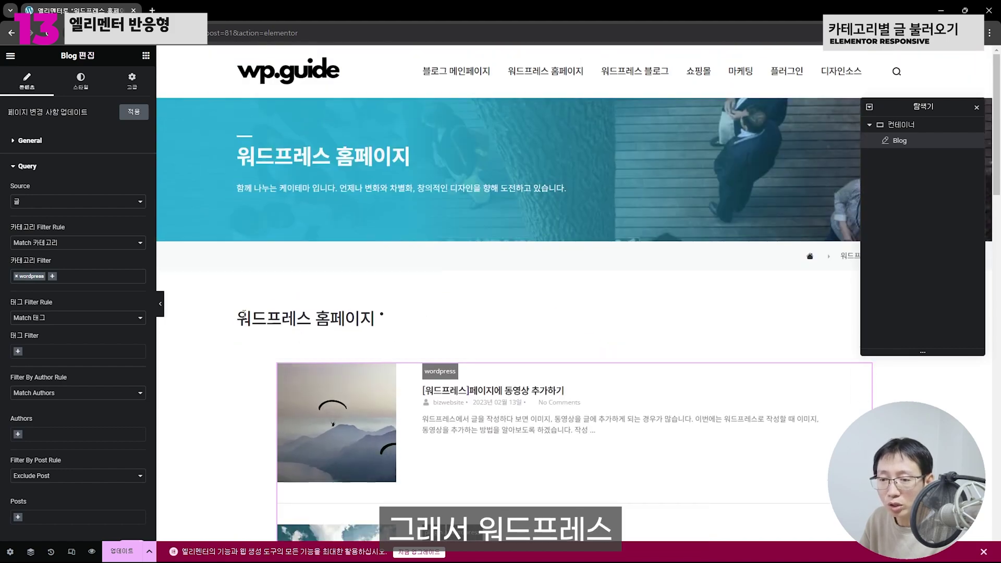
{"action": "scroll", "coordinate": [400, 219], "scroll_direction": "down", "scroll_amount": 2}
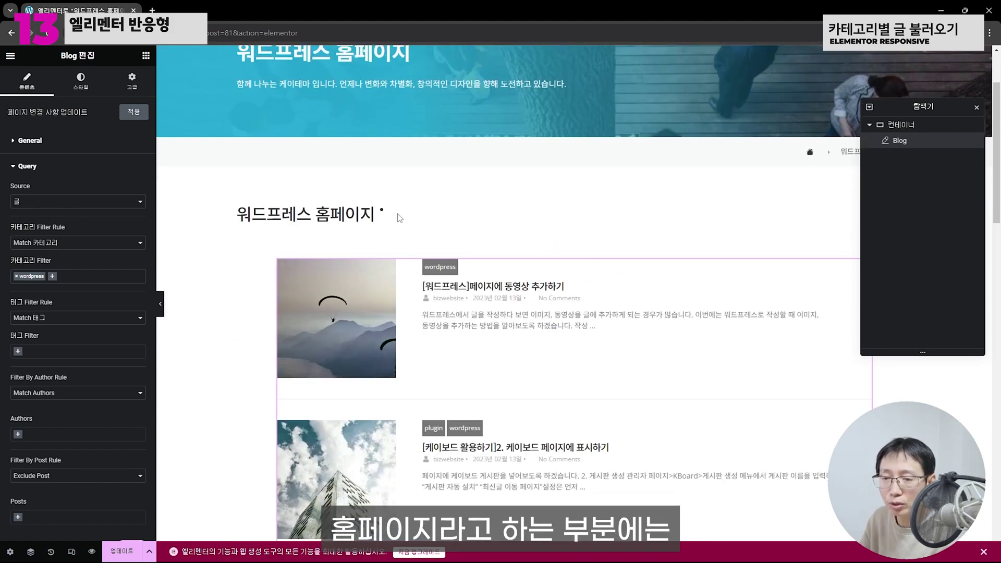
{"action": "scroll", "coordinate": [451, 277], "scroll_direction": "down", "scroll_amount": 5}
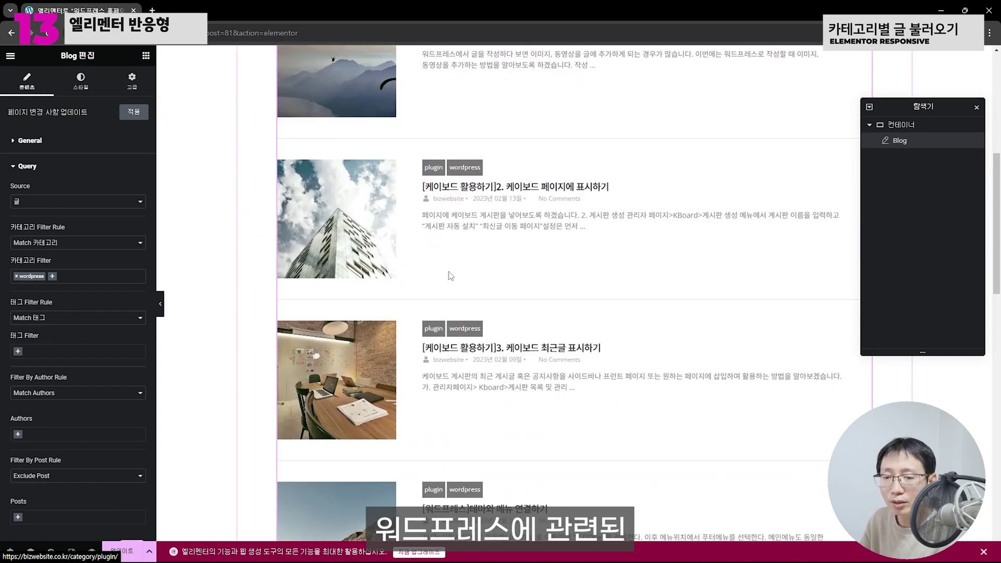
- Update the 워드프레스 홈페이지 page and leave the editor to view its live version
{"action": "left_click", "coordinate": [119, 553]}
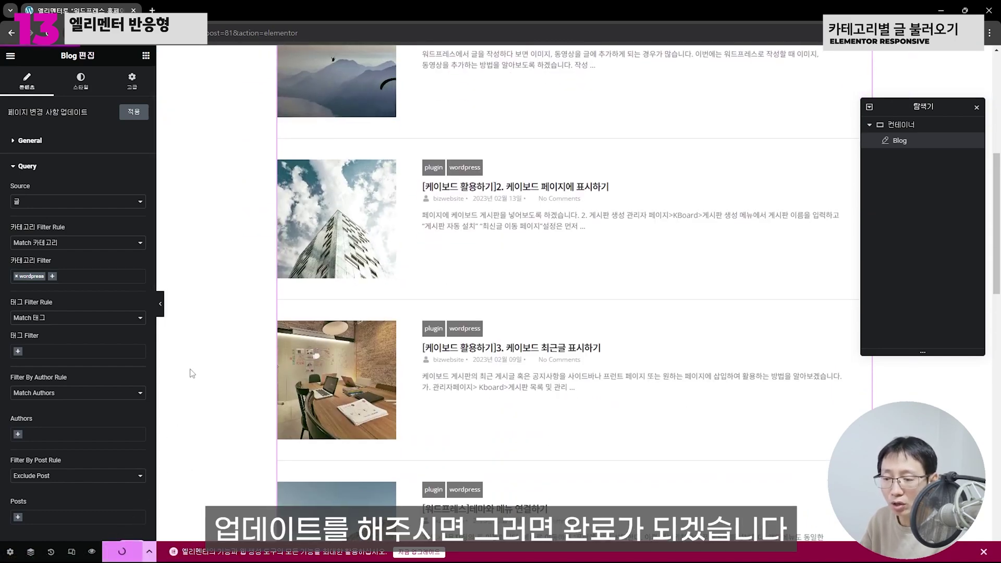
{"action": "left_click_drag", "start_coordinate": [395, 4], "coordinate": [431, 96]}
{"action": "double_click", "coordinate": [431, 95]}
{"action": "left_click", "coordinate": [9, 62]}
{"action": "left_click", "coordinate": [36, 235]}
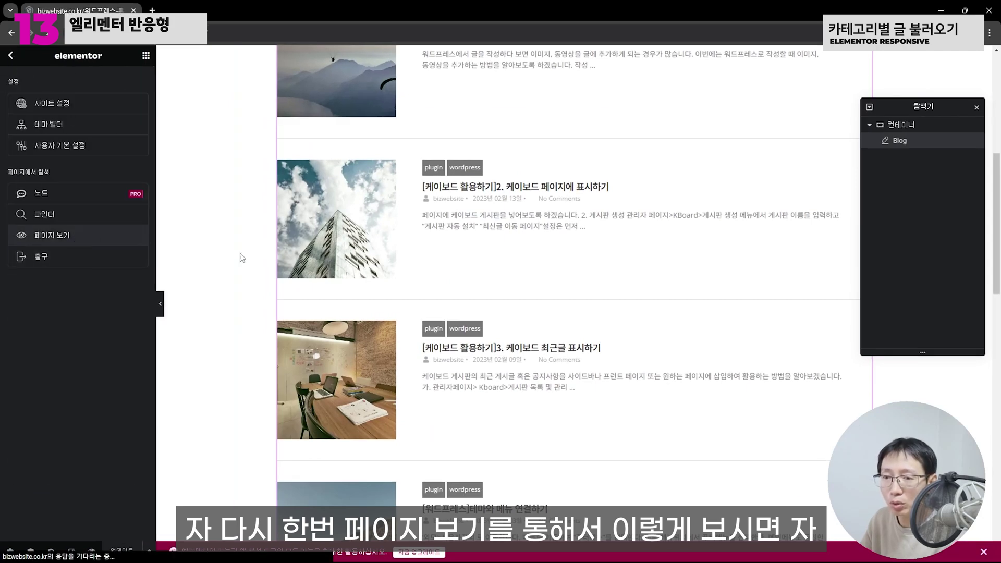
{"action": "scroll", "coordinate": [580, 277], "scroll_direction": "down", "scroll_amount": 3}
{"action": "scroll", "coordinate": [581, 276], "scroll_direction": "up", "scroll_amount": 3}
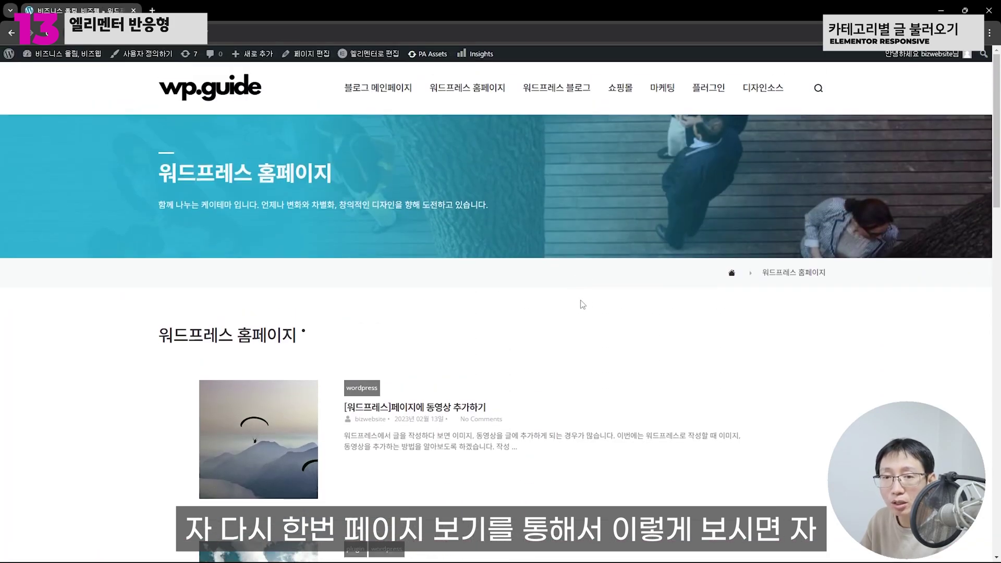
- Compare the posts listed on the live 블로그 메인페이지 with those on the 워드프레스 홈페이지 page
{"action": "left_click", "coordinate": [379, 89]}
{"action": "scroll", "coordinate": [730, 219], "scroll_direction": "down", "scroll_amount": 10}
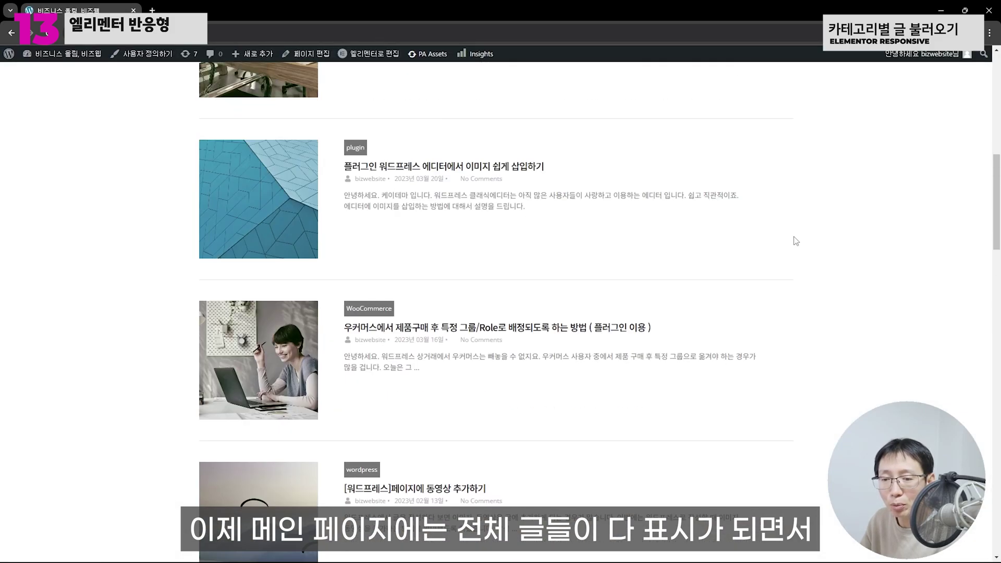
{"action": "scroll", "coordinate": [730, 235], "scroll_direction": "up", "scroll_amount": 10}
{"action": "left_click", "coordinate": [478, 89]}
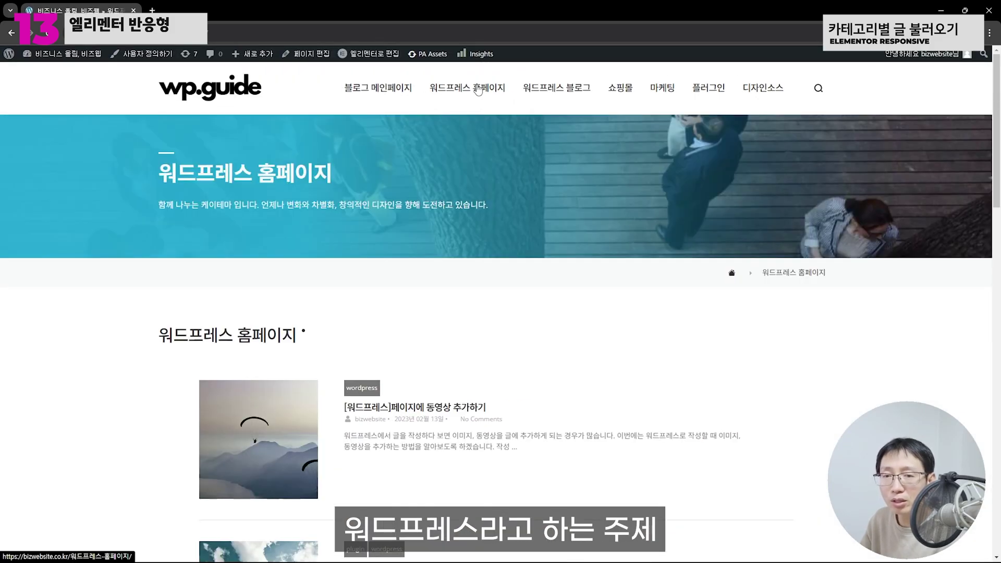
{"action": "scroll", "coordinate": [532, 260], "scroll_direction": "down", "scroll_amount": 5}
{"action": "scroll", "coordinate": [522, 234], "scroll_direction": "up", "scroll_amount": 5}
{"action": "left_click", "coordinate": [472, 90]}
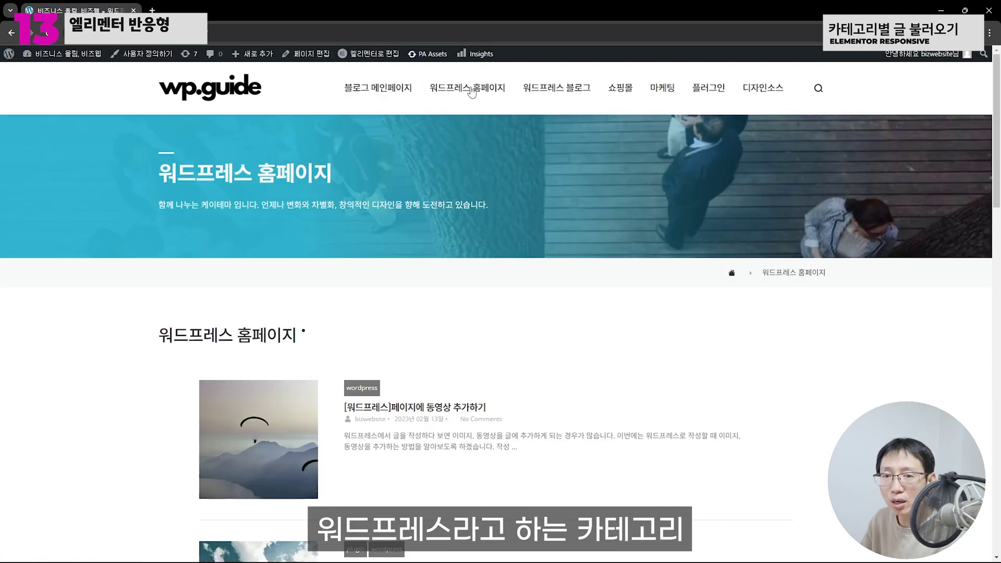
{"action": "scroll", "coordinate": [686, 463], "scroll_direction": "down", "scroll_amount": 10}
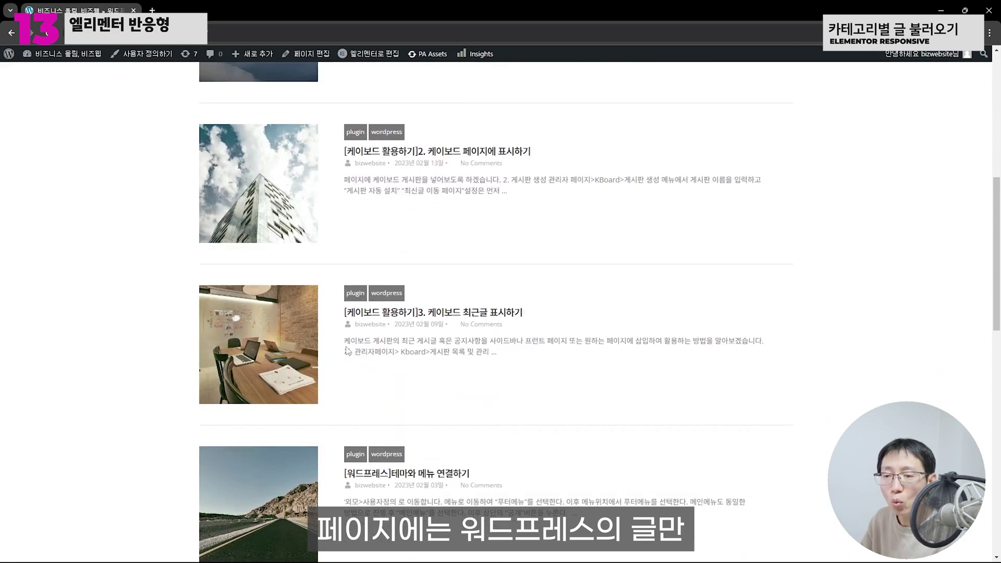
{"action": "scroll", "coordinate": [629, 259], "scroll_direction": "down", "scroll_amount": 10}
{"action": "scroll", "coordinate": [599, 287], "scroll_direction": "up", "scroll_amount": 15}
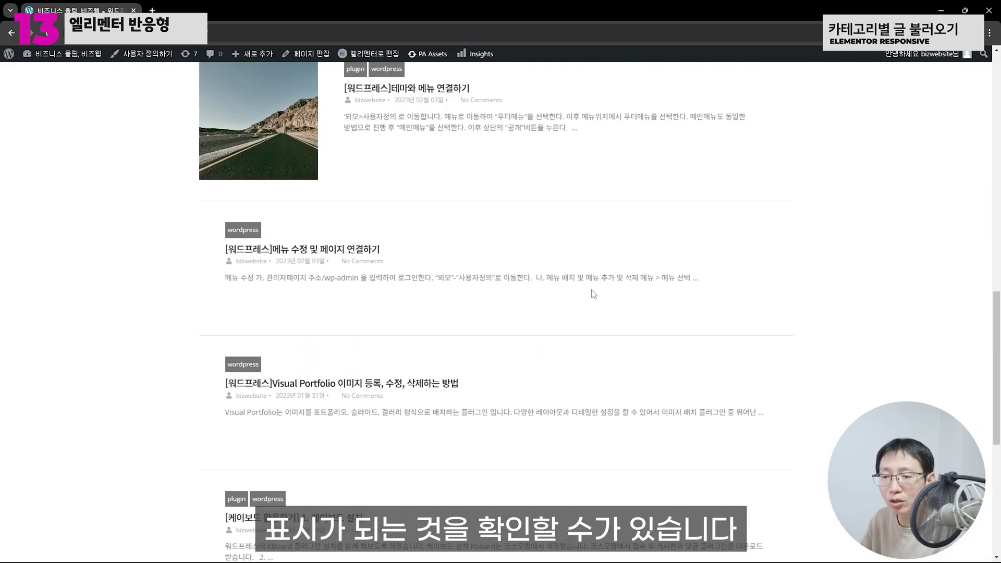
{"action": "scroll", "coordinate": [593, 294], "scroll_direction": "up", "scroll_amount": 6}
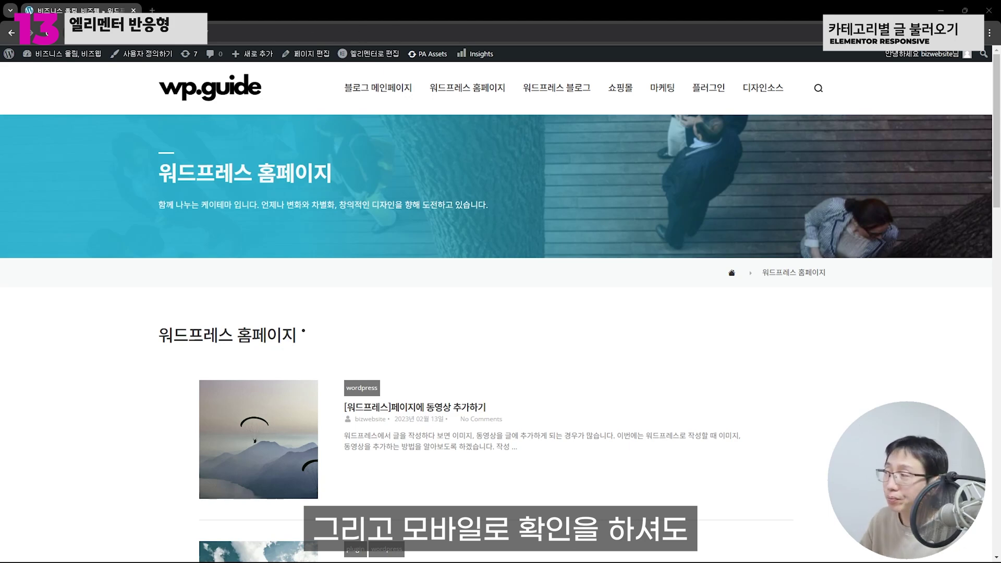
- Switch the live 워드프레스 홈페이지 page to the responsive device view and examine its post list at mobile width
{"action": "key", "text": "ctrl+shift+m"}
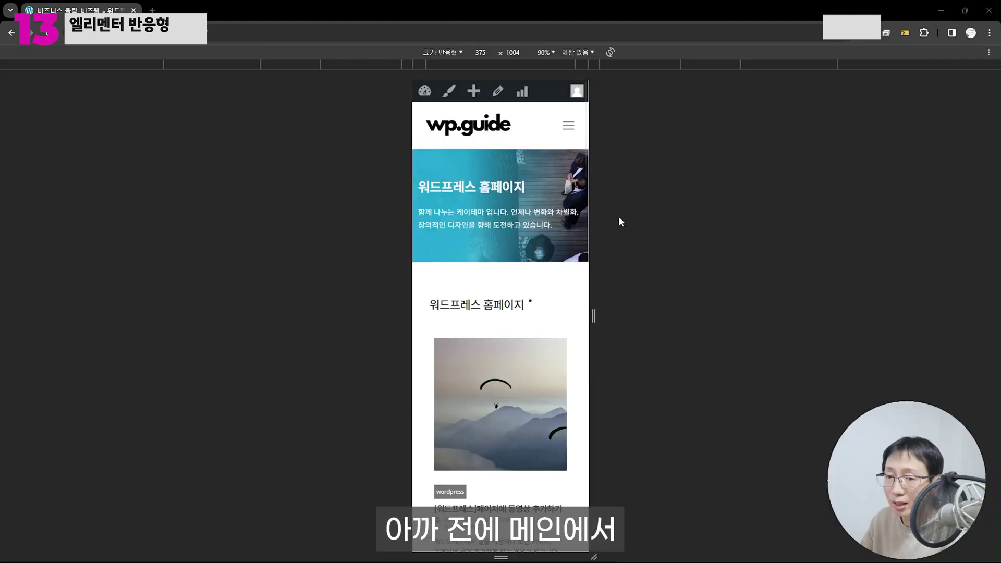
{"action": "scroll", "coordinate": [511, 281], "scroll_direction": "down", "scroll_amount": 4}
{"action": "scroll", "coordinate": [512, 282], "scroll_direction": "up", "scroll_amount": 2}
{"action": "scroll", "coordinate": [517, 282], "scroll_direction": "down", "scroll_amount": 4}
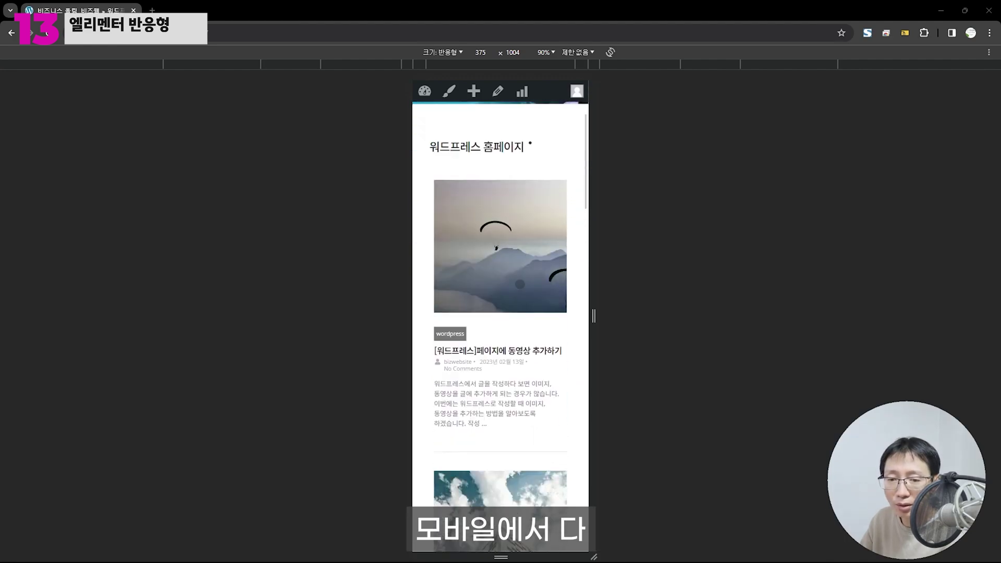
{"action": "scroll", "coordinate": [520, 284], "scroll_direction": "down", "scroll_amount": 10}
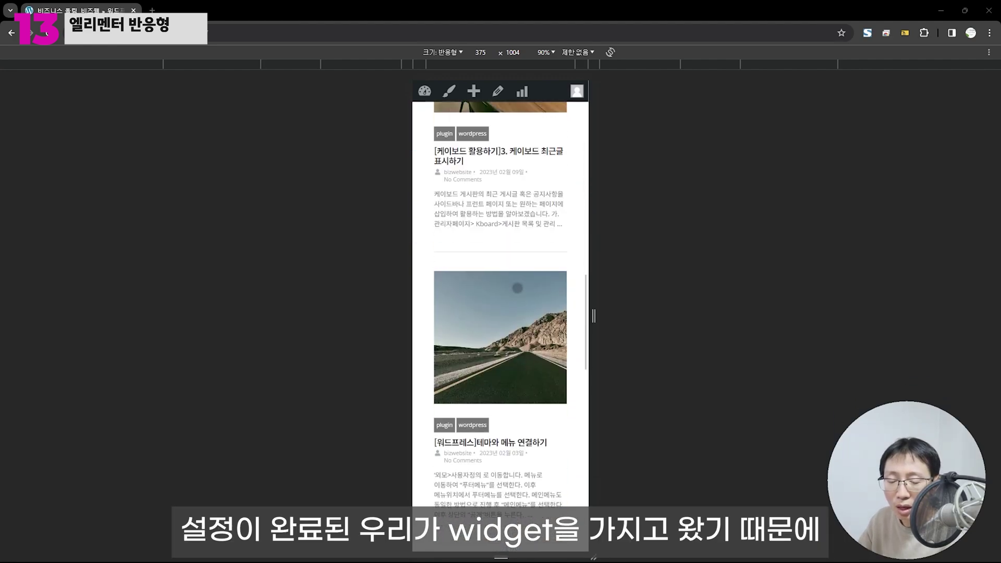
{"action": "scroll", "coordinate": [517, 288], "scroll_direction": "down", "scroll_amount": 3}
{"action": "scroll", "coordinate": [522, 297], "scroll_direction": "up", "scroll_amount": 12}
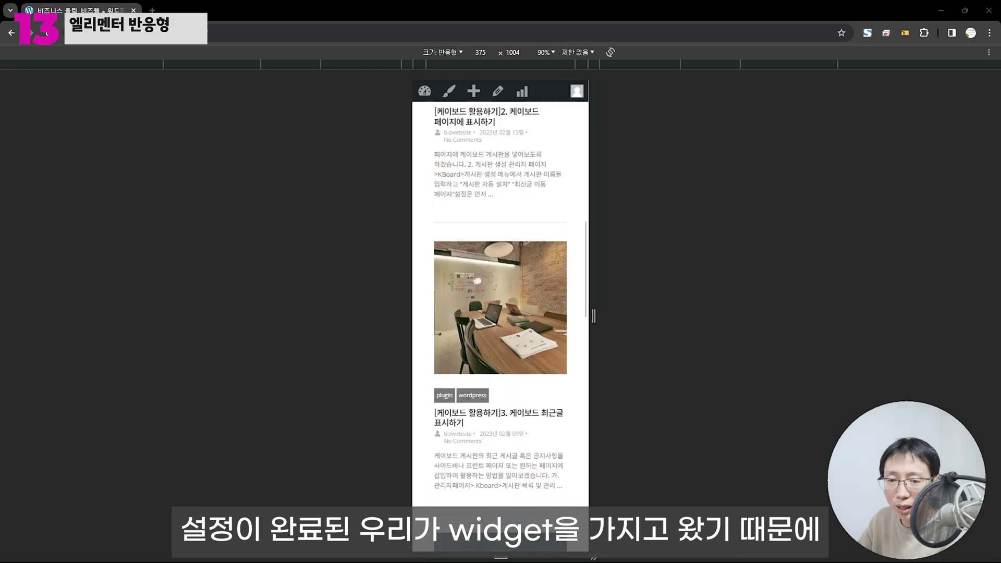
{"action": "scroll", "coordinate": [523, 303], "scroll_direction": "up", "scroll_amount": 6}
{"action": "scroll", "coordinate": [526, 308], "scroll_direction": "down", "scroll_amount": 6}
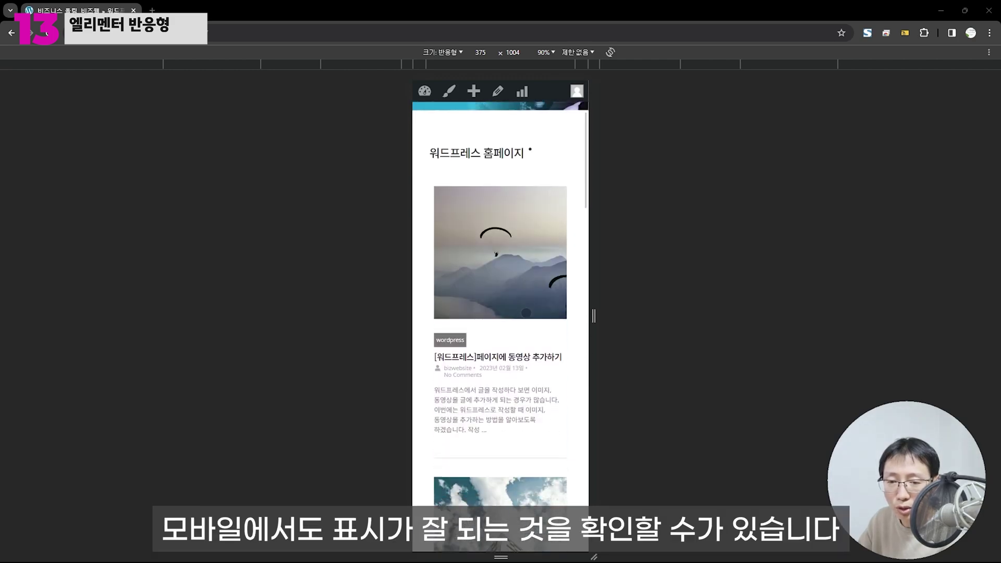
{"action": "scroll", "coordinate": [526, 312], "scroll_direction": "up", "scroll_amount": 1}
{"action": "scroll", "coordinate": [525, 313], "scroll_direction": "down", "scroll_amount": 6}
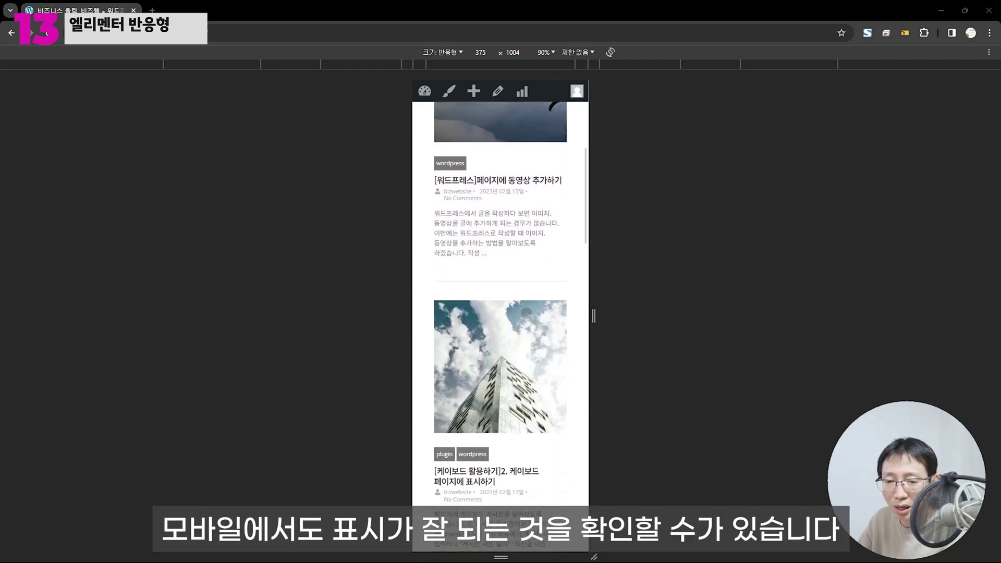
{"action": "scroll", "coordinate": [525, 314], "scroll_direction": "up", "scroll_amount": 10}
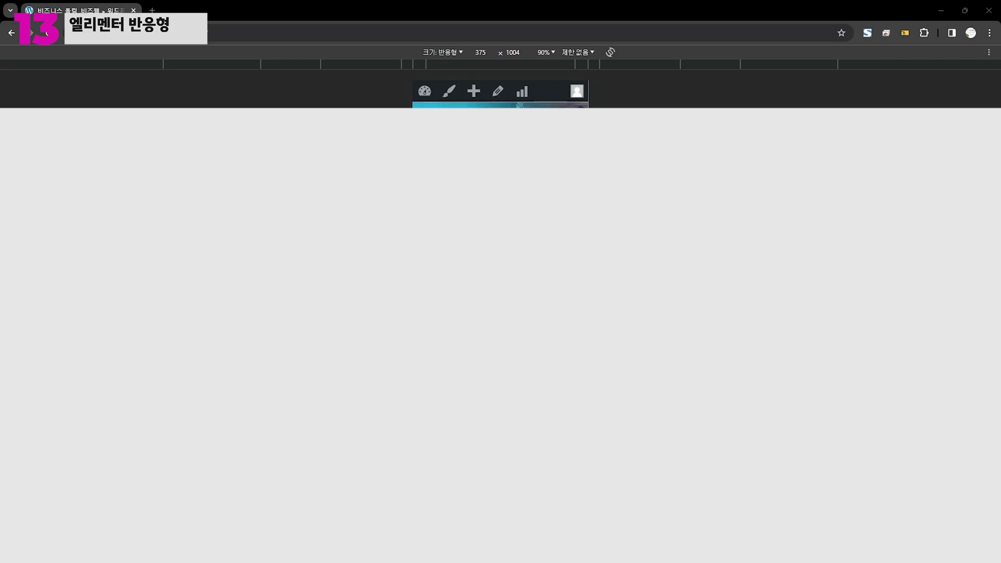